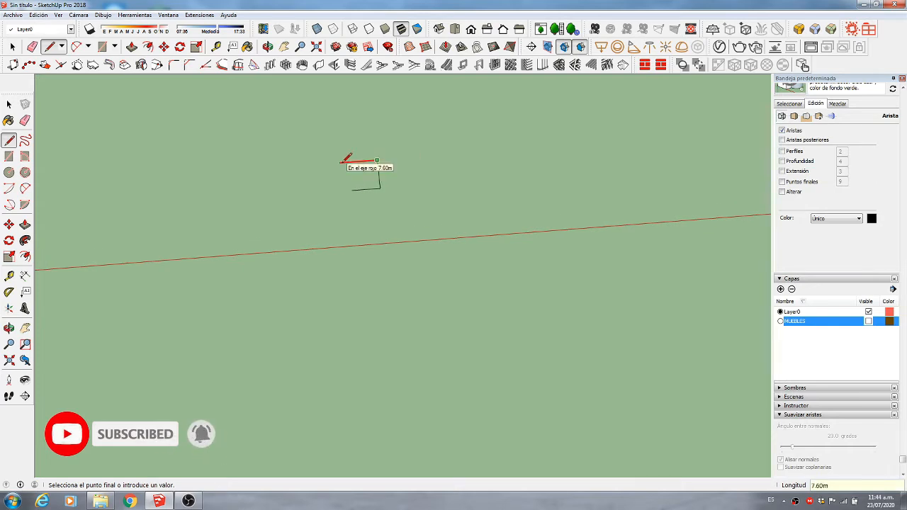
# - Finish the rectangular room outline with lines and offset its edges 0.20 m inward
pyautogui.click(352, 191)
pyautogui.click(350, 162)
pyautogui.scroll(3, 351, 185)
pyautogui.press('f')
pyautogui.click(358, 186)
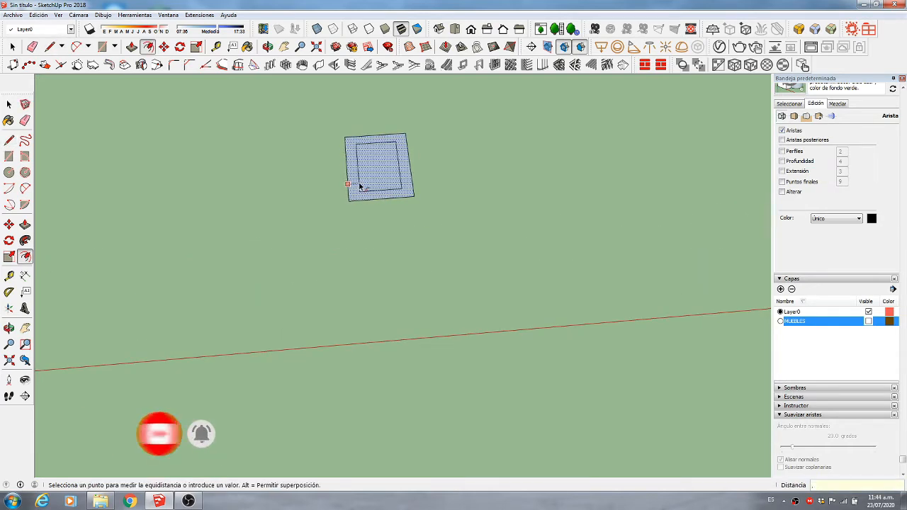
pyautogui.write('.20')
pyautogui.press('Return')
# - Delete the inner face of the offset outline to leave only the wall ring
pyautogui.scroll(2, 360, 184)
pyautogui.scroll(2, 359, 185)
pyautogui.press('space')
pyautogui.click(363, 187)
pyautogui.press('Delete')
# - Extrude the wall ring upward 4 m with Push/Pull
pyautogui.moveTo(363, 187); pyautogui.dragTo(302, 136, button='middle')
pyautogui.scroll(2, 342, 184)
pyautogui.press('p')
pyautogui.click(353, 207)
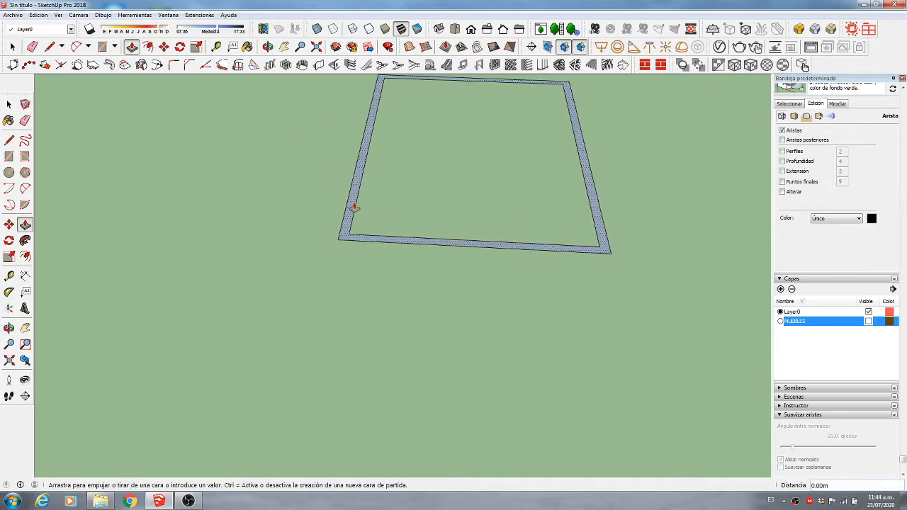
pyautogui.write('4')
pyautogui.press('Return')
# - Select all the wall geometry and make it a group
pyautogui.press('space')
pyautogui.scroll(-5, 348, 249)
pyautogui.tripleClick(371, 233)
pyautogui.rightClick(371, 229)
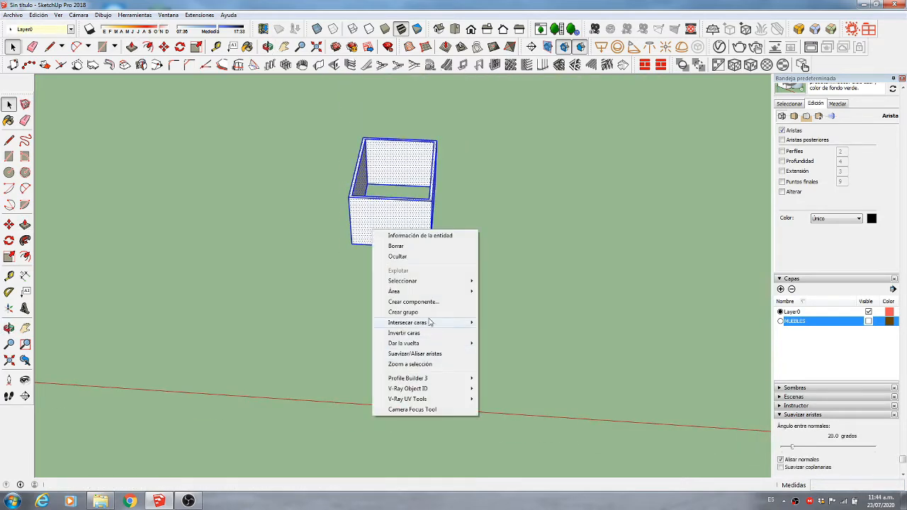
pyautogui.click(418, 313)
# - Draw a rectangle over the top of the walls from corner to corner for the roof
pyautogui.scroll(3, 366, 193)
pyautogui.press('r')
pyautogui.click(481, 104)
pyautogui.moveTo(397, 369); pyautogui.dragTo(390, 411, button='middle')
pyautogui.scroll(3, 364, 205)
pyautogui.press('space')
# - Make the roof rectangle a group and extrude it into a thin slab
pyautogui.doubleClick(479, 217)
pyautogui.rightClick(480, 217)
pyautogui.click(520, 289)
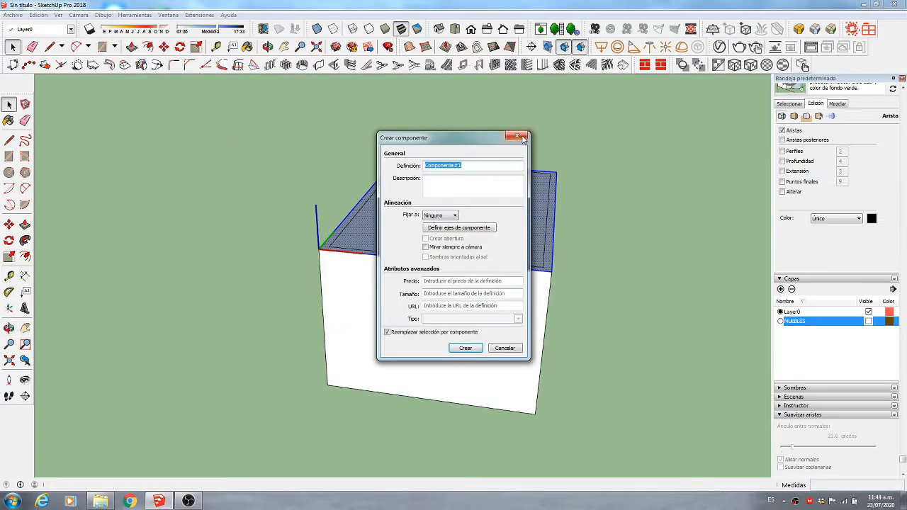
pyautogui.click(523, 137)
pyautogui.rightClick(487, 219)
pyautogui.click(512, 299)
pyautogui.doubleClick(485, 236)
pyautogui.press('Escape')
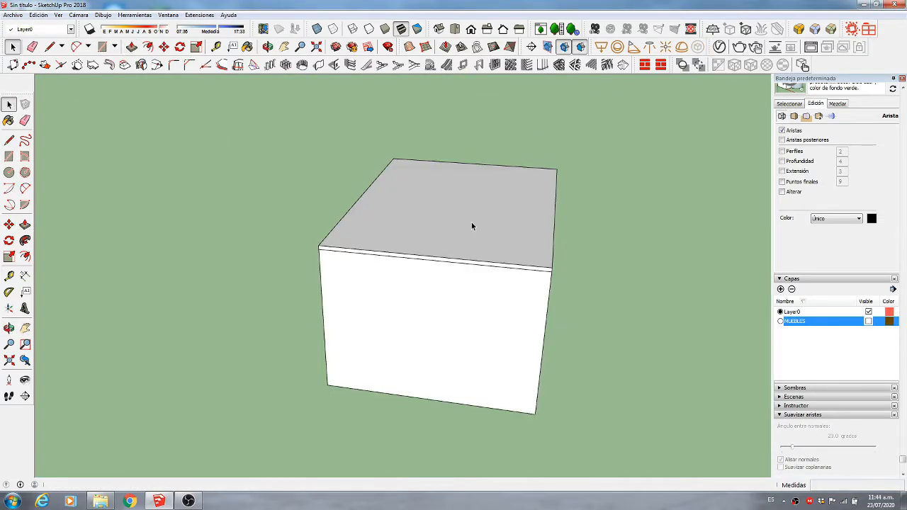
# - Copy the roof slab straight down to the base of the walls as the floor slab
pyautogui.press('m')
pyautogui.scroll(5, 312, 259)
pyautogui.scroll(-3, 312, 260)
pyautogui.scroll(3, 425, 259)
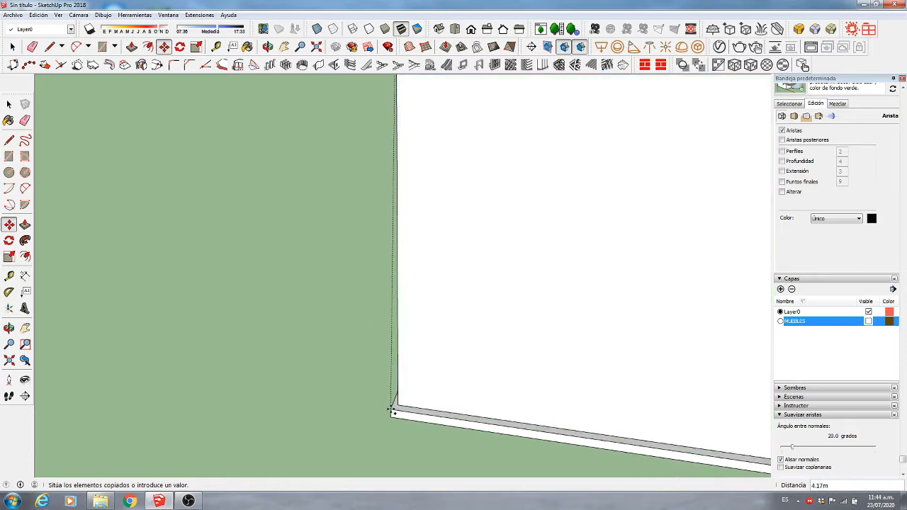
pyautogui.scroll(-5, 422, 304)
# - Copy the vertical edges of the long wall face inward to mark both sides of a window
pyautogui.moveTo(422, 304); pyautogui.dragTo(464, 180, button='middle')
pyautogui.scroll(1, 492, 172)
pyautogui.press('m')
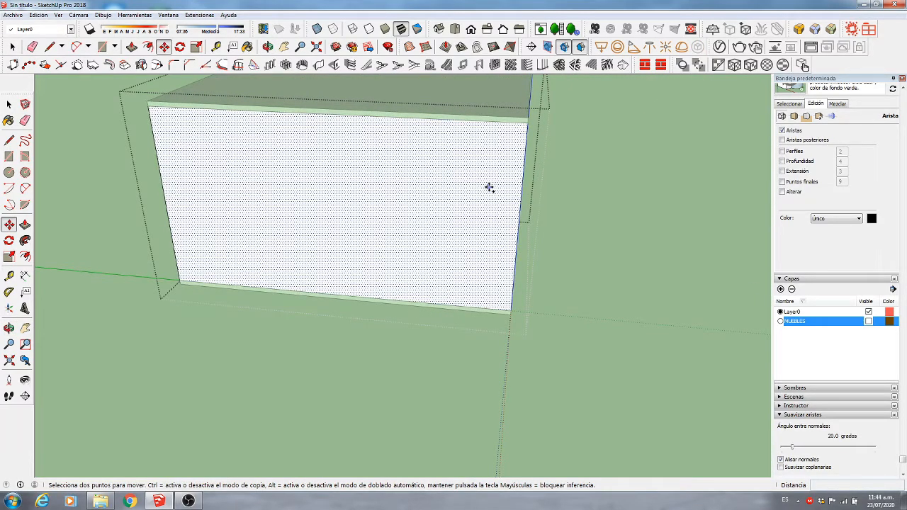
pyautogui.keyDown('ctrl'); pyautogui.click(518, 193); pyautogui.keyUp('ctrl')
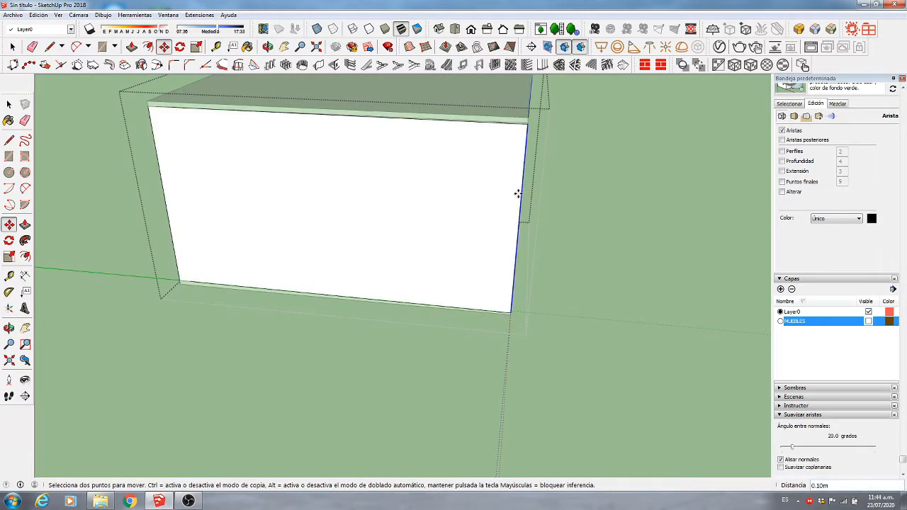
pyautogui.keyDown('ctrl'); pyautogui.click(475, 193); pyautogui.keyUp('ctrl')
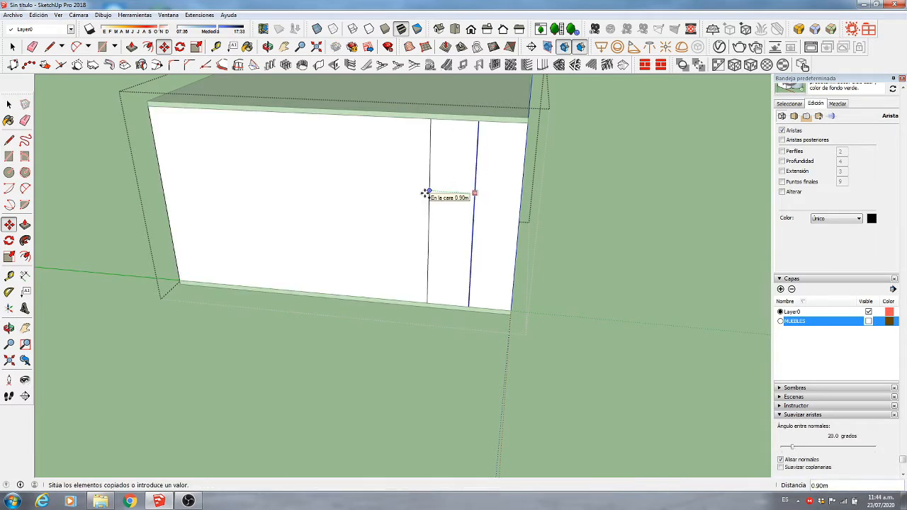
pyautogui.moveTo(347, 177); pyautogui.dragTo(389, 126, button='middle')
pyautogui.scroll(1, 389, 125)
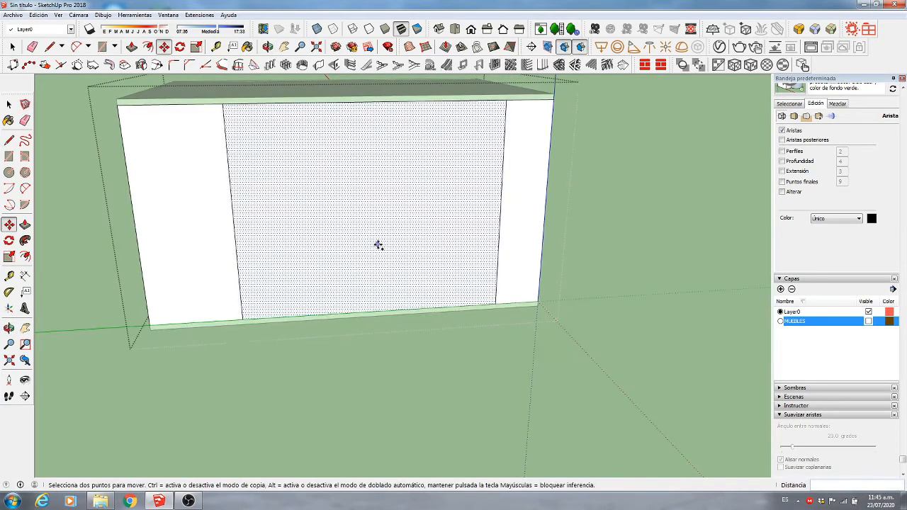
# - Complete the window outline with a sill copied up from the bottom edge and a head line, erasing the excess edges
pyautogui.scroll(2, 378, 263)
pyautogui.press('space')
pyautogui.click(370, 339)
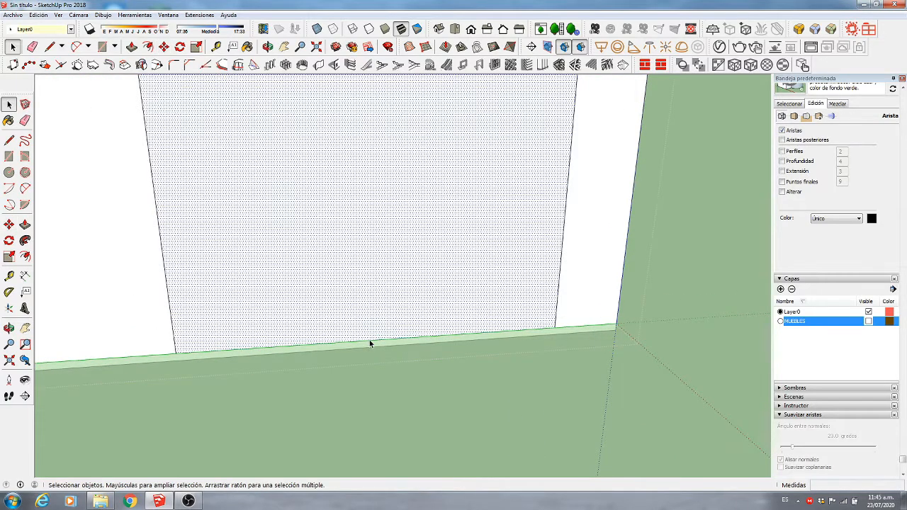
pyautogui.click(370, 340)
pyautogui.press('m')
pyautogui.keyDown('ctrl'); pyautogui.click(369, 339); pyautogui.keyUp('ctrl')
pyautogui.click(375, 310)
pyautogui.scroll(-3, 375, 311)
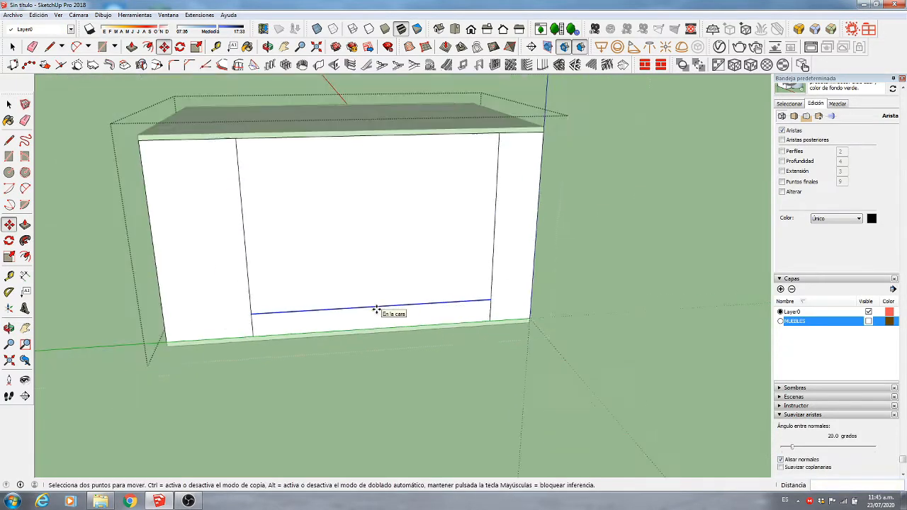
pyautogui.press('space')
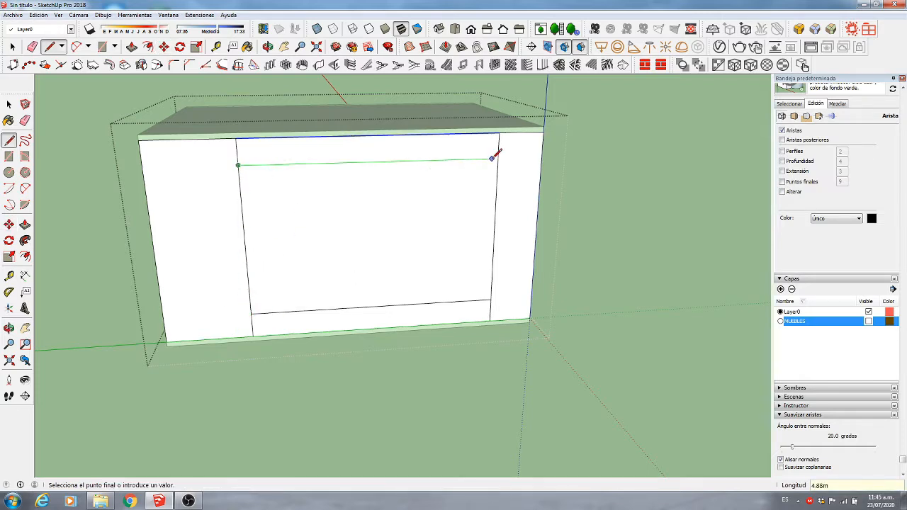
pyautogui.press('e')
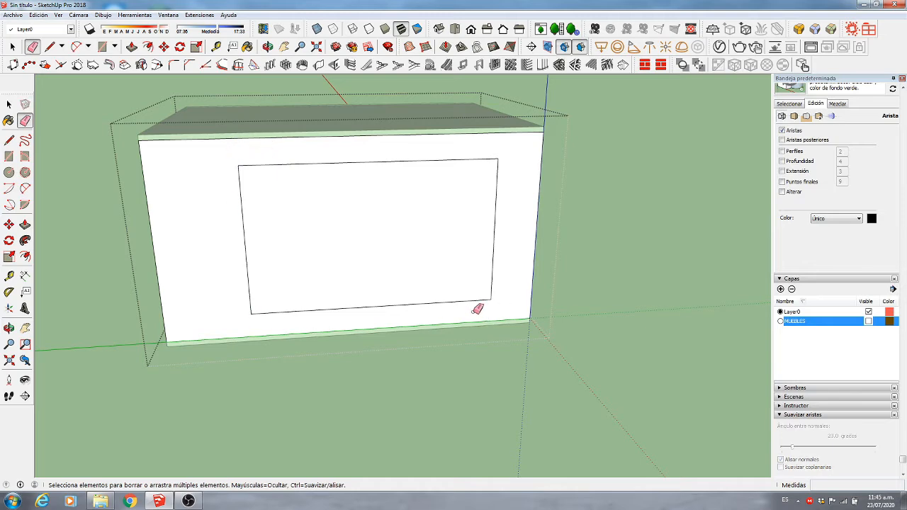
# - Push the window face through the wall thickness to cut the opening
pyautogui.press('p')
pyautogui.click(456, 251)
pyautogui.moveTo(300, 251); pyautogui.dragTo(354, 244, button='middle')
pyautogui.click(417, 241)
pyautogui.press('space')
pyautogui.scroll(-4, 417, 241)
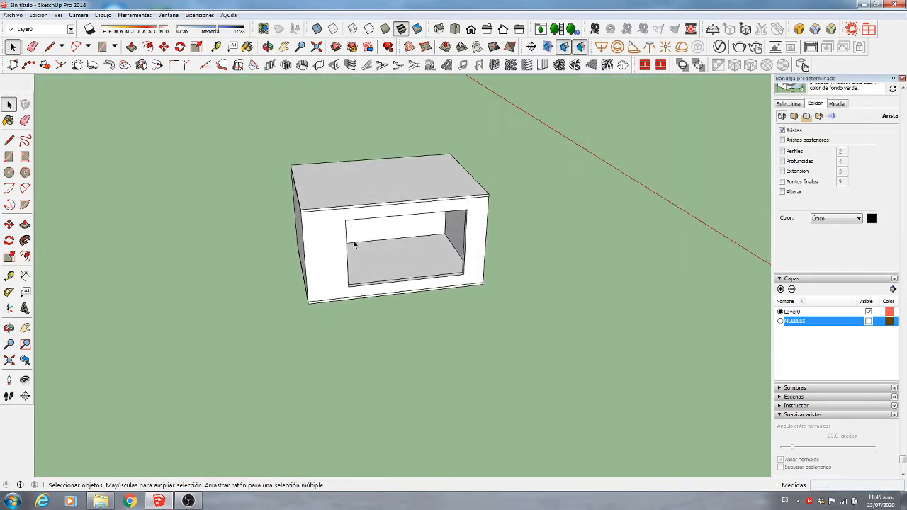
# - Draw a rectangle filling the window opening and make it a group
pyautogui.scroll(3, 354, 244)
pyautogui.moveTo(490, 234); pyautogui.dragTo(470, 196, button='middle')
pyautogui.press('r')
pyautogui.click(532, 303)
pyautogui.press('space')
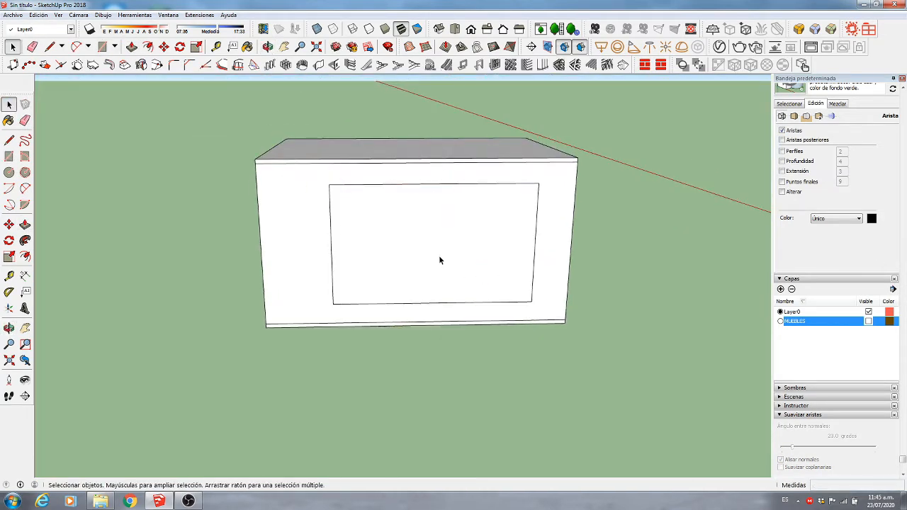
pyautogui.doubleClick(440, 258)
pyautogui.rightClick(441, 256)
pyautogui.click(473, 339)
# - Open the window group and offset its face edges 0.05 m inward for the frame
pyautogui.doubleClick(481, 271)
pyautogui.scroll(3, 480, 271)
pyautogui.press('f')
pyautogui.click(491, 324)
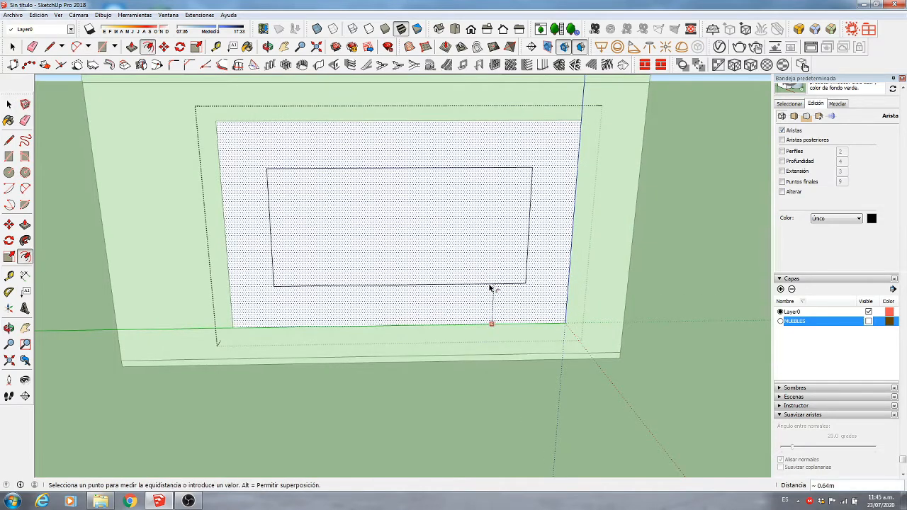
pyautogui.write('.05')
pyautogui.press('Return')
# - Draw a horizontal line across the lower part of the window and copy it vertically to form a crossbar
pyautogui.press('l')
pyautogui.click(562, 320)
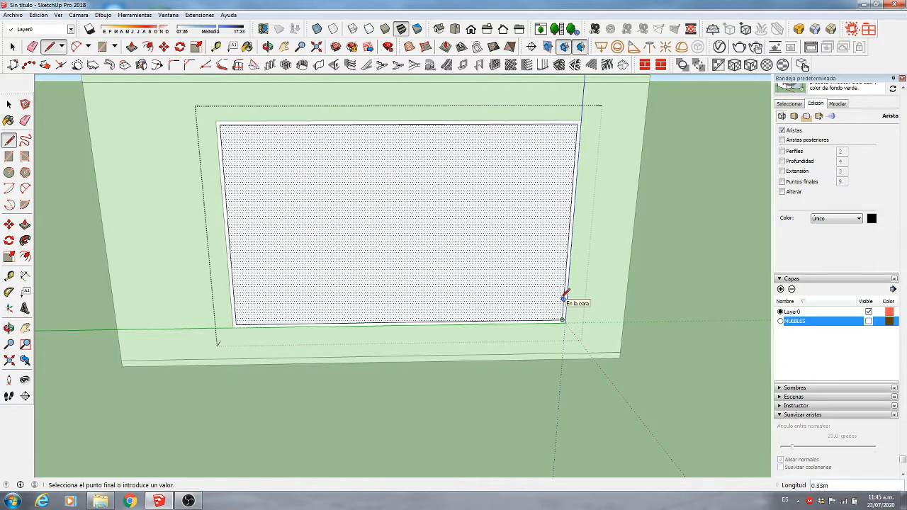
pyautogui.click(235, 273)
pyautogui.press('m')
pyautogui.press('ctrl')
pyautogui.click(368, 271)
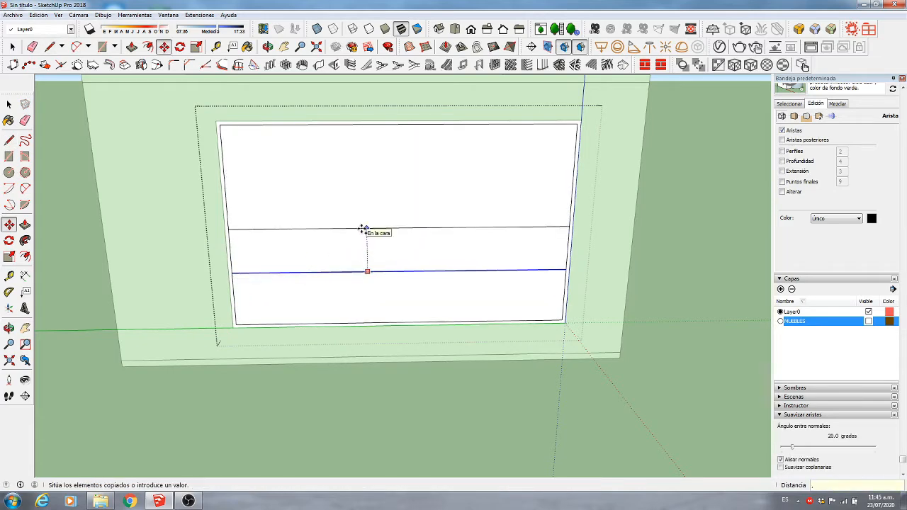
pyautogui.click(363, 229)
# - Erase the short edge segments where the crossbar meets the frame sides
pyautogui.press('e')
pyautogui.scroll(4, 581, 263)
pyautogui.scroll(-2, 310, 288)
pyautogui.scroll(2, 173, 274)
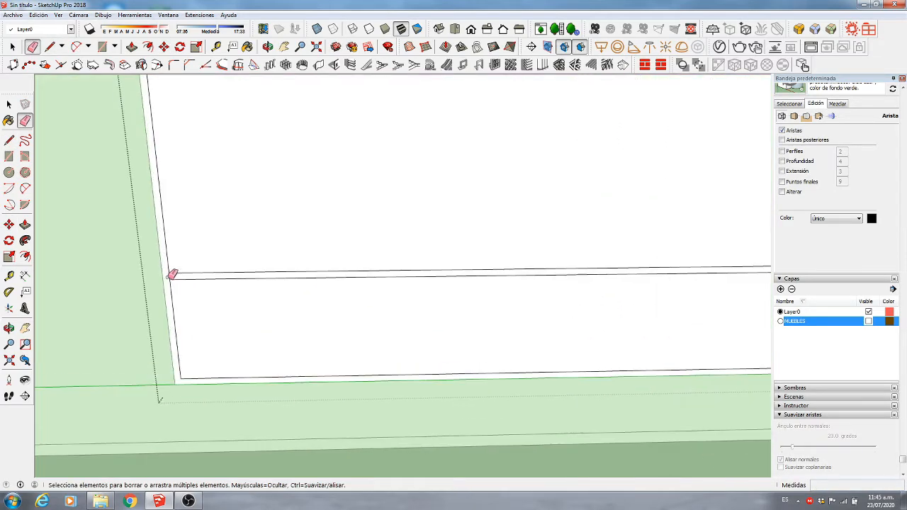
pyautogui.scroll(-3, 172, 274)
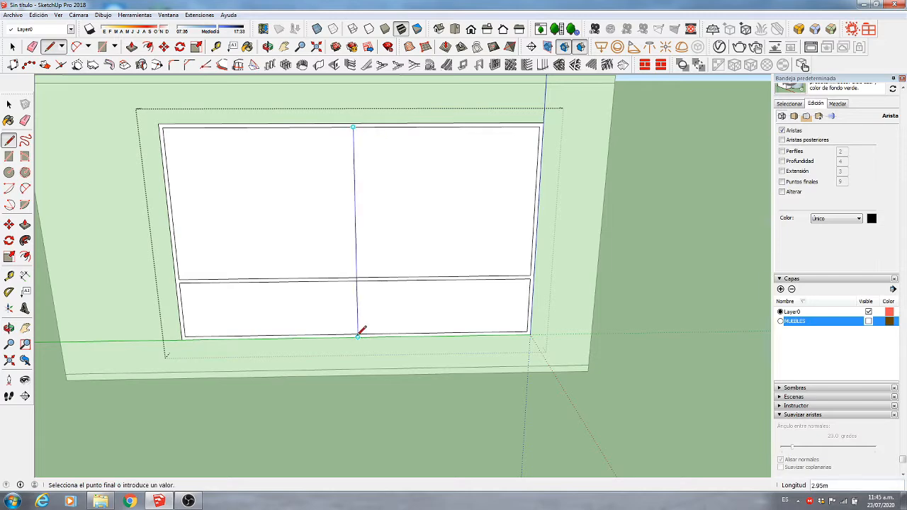
# - Draw a vertical centre line down the window and copy it 0.025 m to each side for the mullion
pyautogui.click(358, 335)
pyautogui.scroll(3, 359, 260)
pyautogui.press('m')
pyautogui.press('ctrl')
pyautogui.click(358, 255)
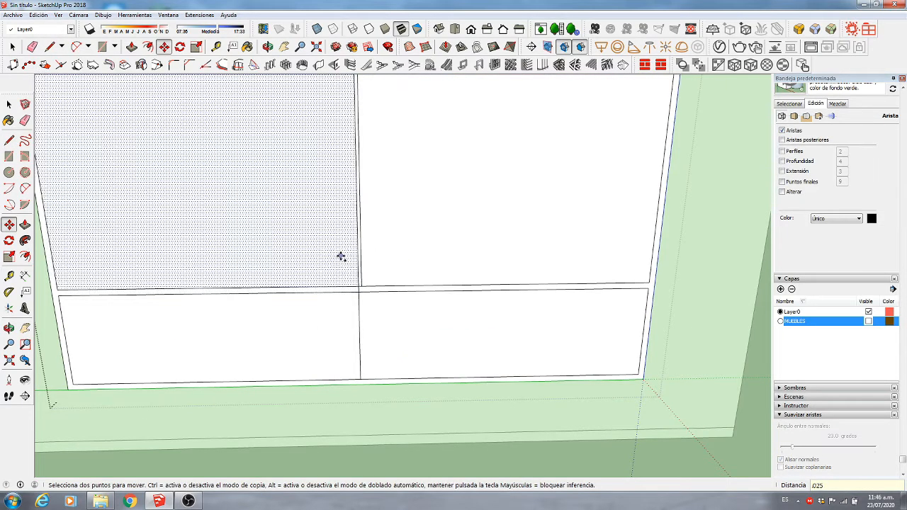
pyautogui.press('Return')
# - Erase the centre line and the short segment at the head of the upper mullion
pyautogui.press('e')
pyautogui.scroll(-3, 358, 353)
pyautogui.scroll(5, 359, 192)
pyautogui.click(358, 192)
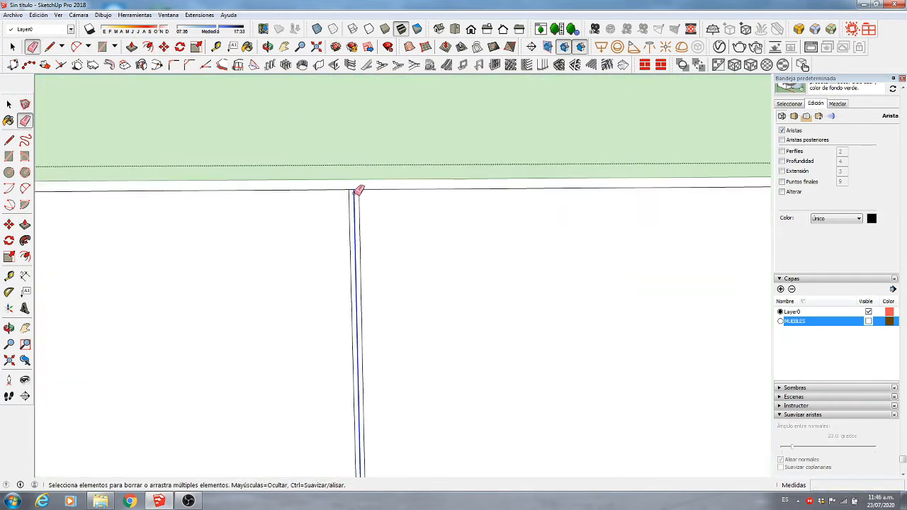
pyautogui.scroll(-5, 359, 193)
# - Extend the mullion's side lines down through the lower panels to the bottom frame
pyautogui.scroll(4, 360, 348)
pyautogui.press('l')
pyautogui.scroll(3, 358, 312)
pyautogui.click(357, 298)
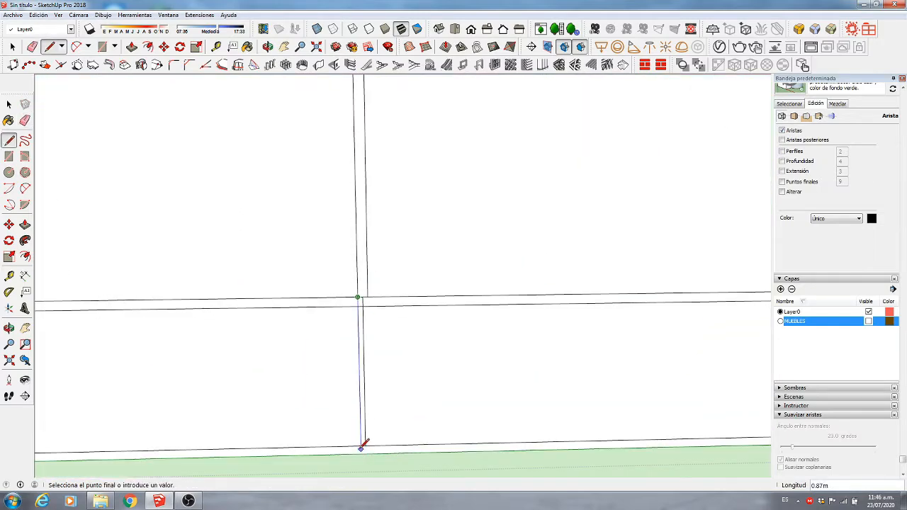
pyautogui.click(369, 445)
# - Erase the leftover edges where the mullion crosses the crossbar and bottom frame
pyautogui.press('e')
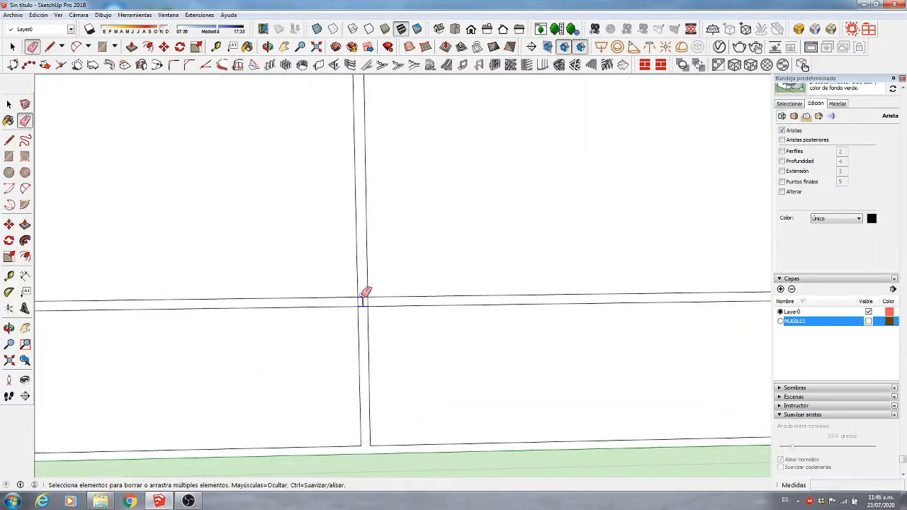
pyautogui.click(365, 296)
pyautogui.scroll(-4, 365, 355)
pyautogui.press('space')
# - Extrude the window frame, mullion and crossbar faces with Push/Pull
pyautogui.moveTo(365, 359); pyautogui.dragTo(492, 348, button='middle')
pyautogui.press('p')
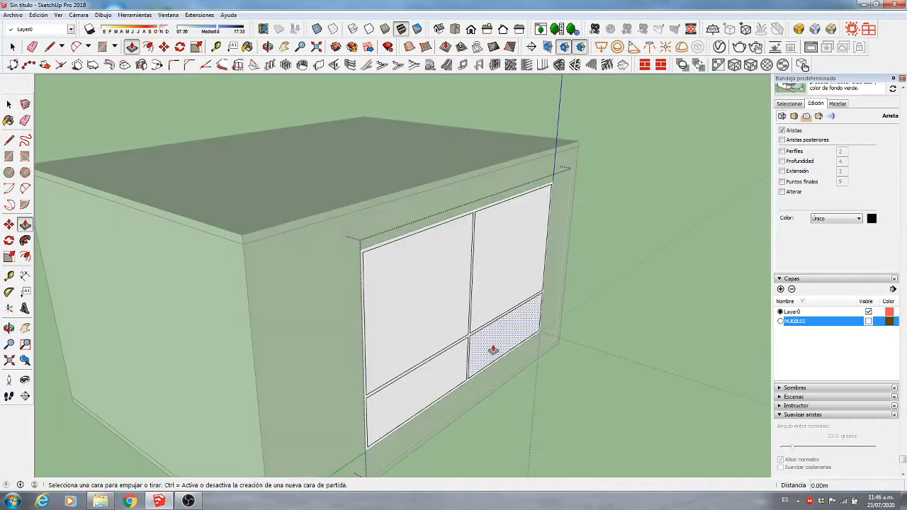
pyautogui.scroll(4, 492, 348)
pyautogui.click(456, 334)
pyautogui.press('l')
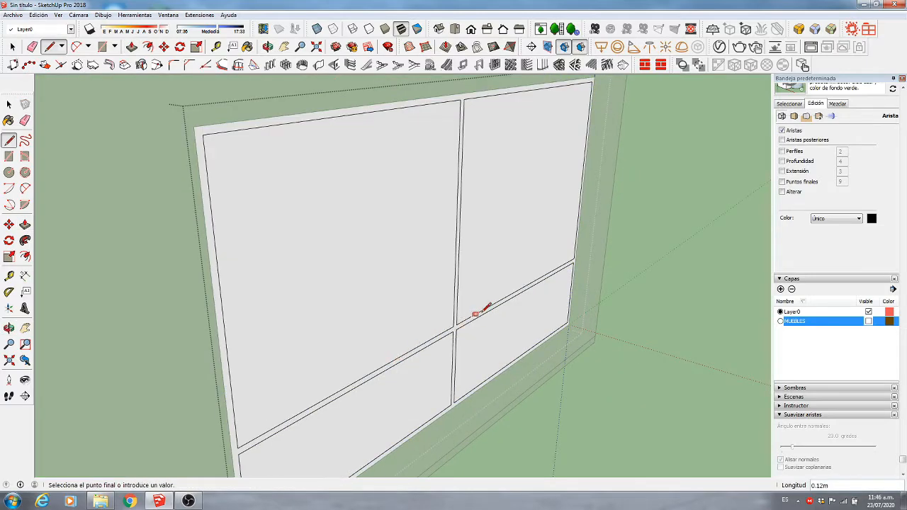
pyautogui.press('p')
pyautogui.doubleClick(462, 328)
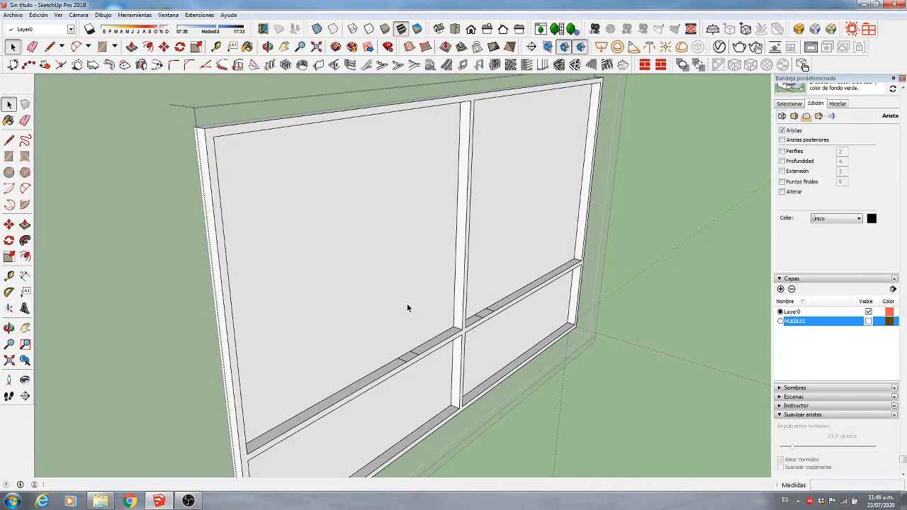
# - Select the four window pane faces and make them a group
pyautogui.click(407, 308)
pyautogui.keyDown('shift'); pyautogui.click(426, 376); pyautogui.keyUp('shift')
pyautogui.keyDown('shift'); pyautogui.click(498, 344); pyautogui.keyUp('shift')
pyautogui.keyDown('shift'); pyautogui.click(492, 252); pyautogui.keyUp('shift')
pyautogui.rightClick(492, 252)
pyautogui.click(526, 333)
# - Open the pane group and extrude each of the four panes 0.01 m
pyautogui.doubleClick(407, 286)
pyautogui.write('p')
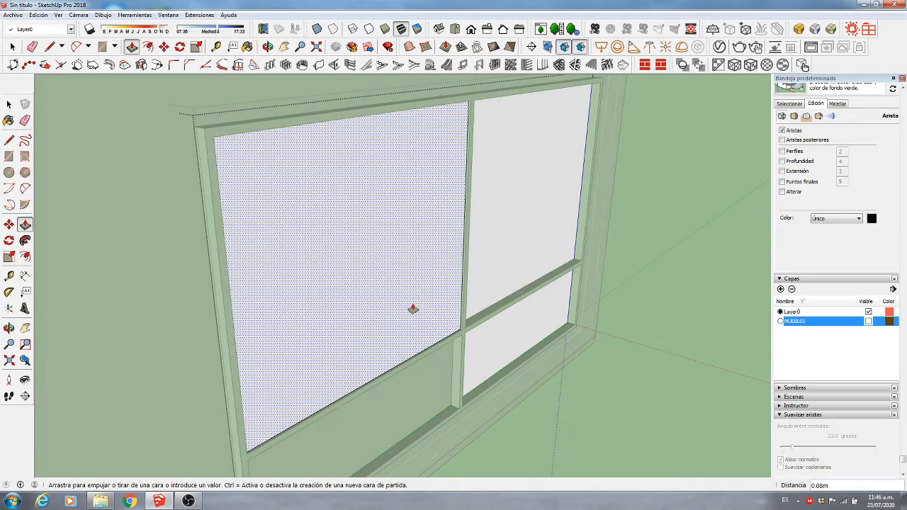
pyautogui.write('.01')
pyautogui.press('Return')
pyautogui.doubleClick(496, 302)
pyautogui.doubleClick(506, 355)
pyautogui.doubleClick(424, 407)
pyautogui.press('space')
pyautogui.press('Escape')
# - Delete the leftover face on the interior side of the window frame
pyautogui.scroll(2, 445, 329)
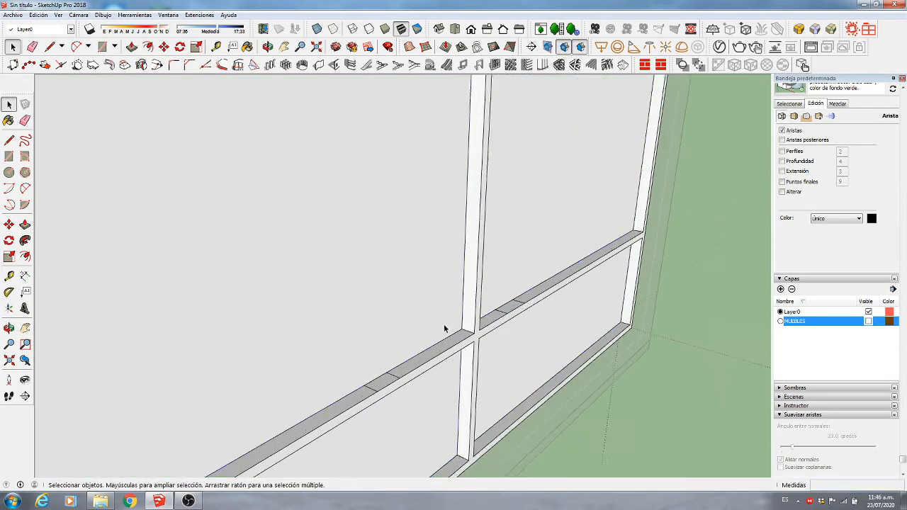
pyautogui.scroll(4, 445, 329)
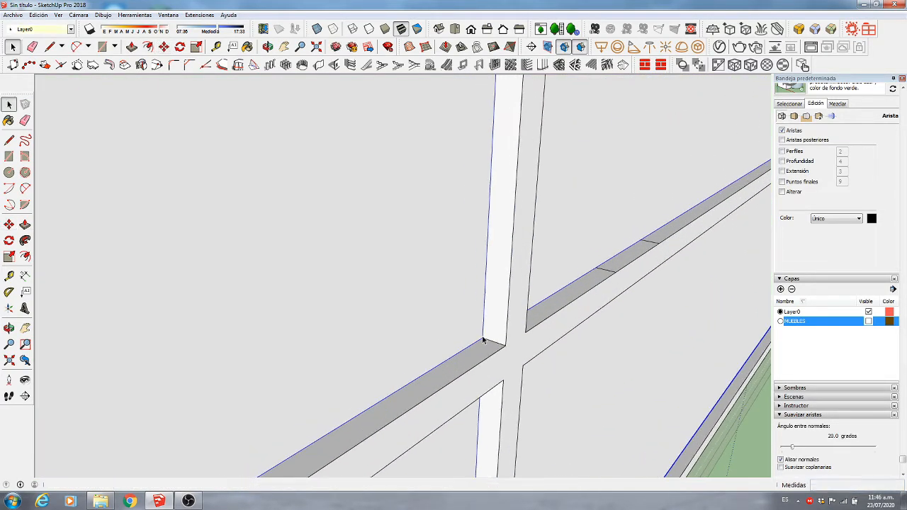
pyautogui.scroll(-6, 468, 334)
pyautogui.moveTo(405, 337); pyautogui.dragTo(346, 407, button='middle')
pyautogui.scroll(3, 348, 411)
pyautogui.tripleClick(299, 379)
pyautogui.click(299, 378)
pyautogui.press('Delete')
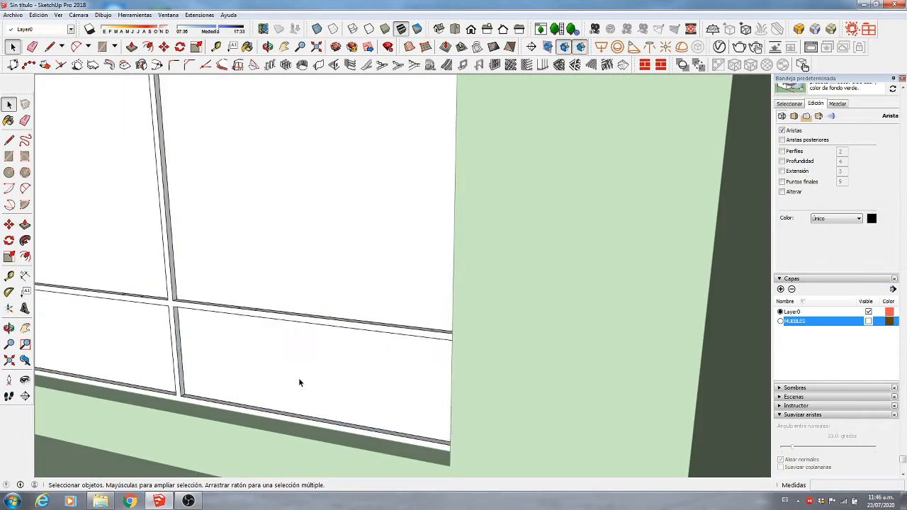
# - Select the whole window and move it 0.15 m along the red axis within the wall opening
pyautogui.moveTo(299, 380); pyautogui.dragTo(113, 365, button='middle')
pyautogui.tripleClick(333, 427)
pyautogui.scroll(2, 336, 430)
pyautogui.press('m')
pyautogui.click(342, 439)
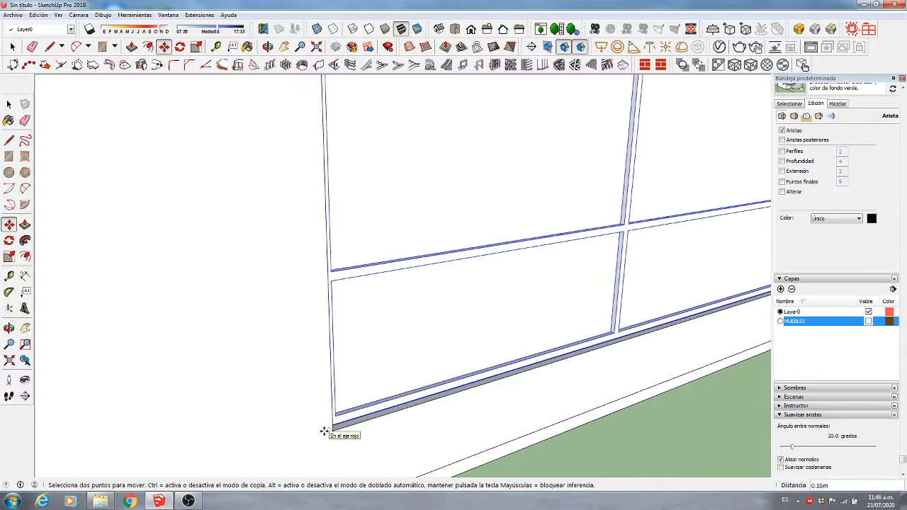
pyautogui.write('.15')
pyautogui.press('Return')
pyautogui.press('space')
pyautogui.scroll(-5, 259, 300)
pyautogui.click(517, 150)
# - Delete the roof slab to open the room from above
pyautogui.moveTo(517, 150); pyautogui.dragTo(223, 354, button='middle')
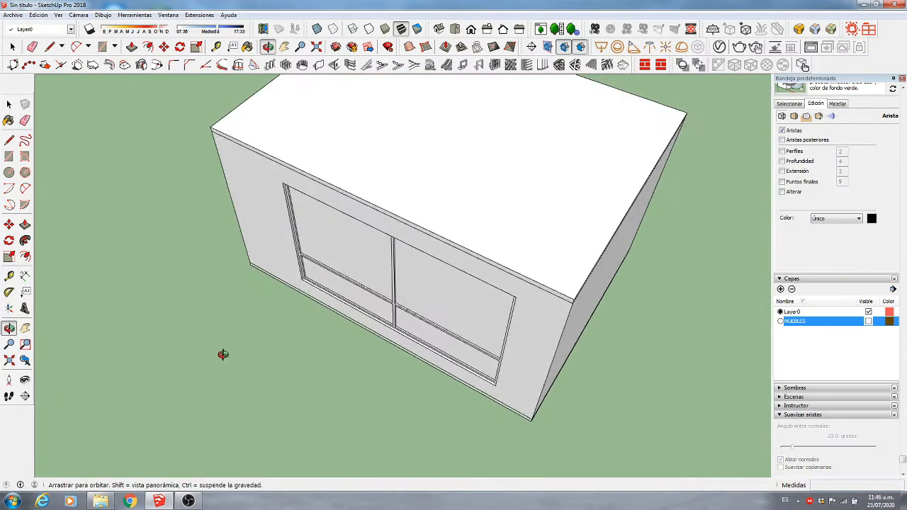
pyautogui.scroll(-3, 402, 204)
pyautogui.click(401, 204)
pyautogui.press('m')
pyautogui.click(403, 202)
pyautogui.press('space')
pyautogui.press('Delete')
pyautogui.moveTo(340, 173); pyautogui.dragTo(412, 143, button='middle')
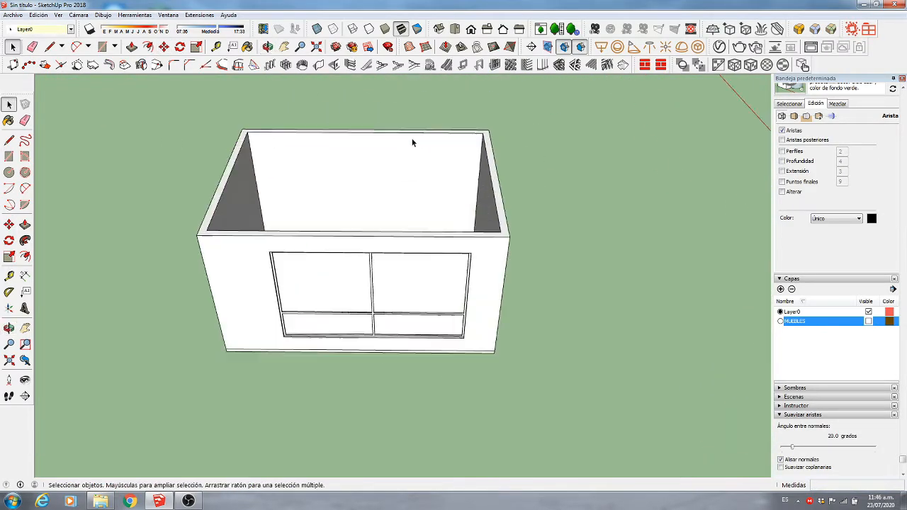
# - Copy the inner top edges of the walls 0.1 m down to mark a strip around the room's upper interior
pyautogui.scroll(5, 412, 143)
pyautogui.write('m.1')
pyautogui.press('Return')
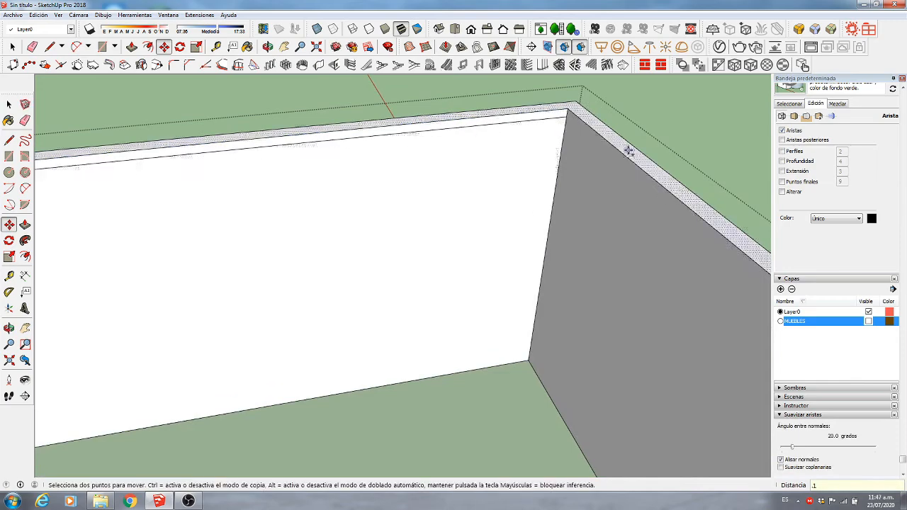
pyautogui.click(626, 156)
pyautogui.press('ctrl')
pyautogui.write('.1')
pyautogui.press('Return')
pyautogui.scroll(-3, 415, 220)
pyautogui.moveTo(328, 213); pyautogui.dragTo(554, 216, button='middle')
pyautogui.scroll(3, 562, 178)
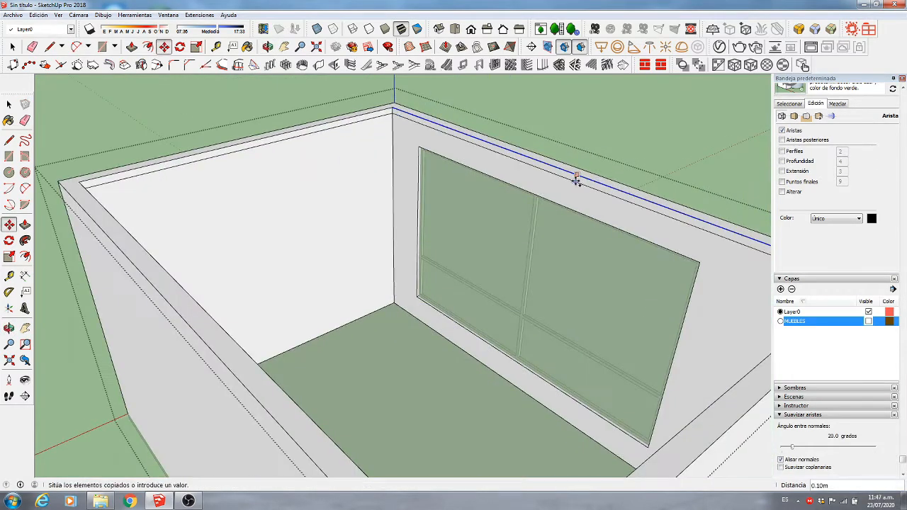
pyautogui.scroll(-3, 489, 190)
pyautogui.moveTo(489, 193); pyautogui.dragTo(624, 156, button='middle')
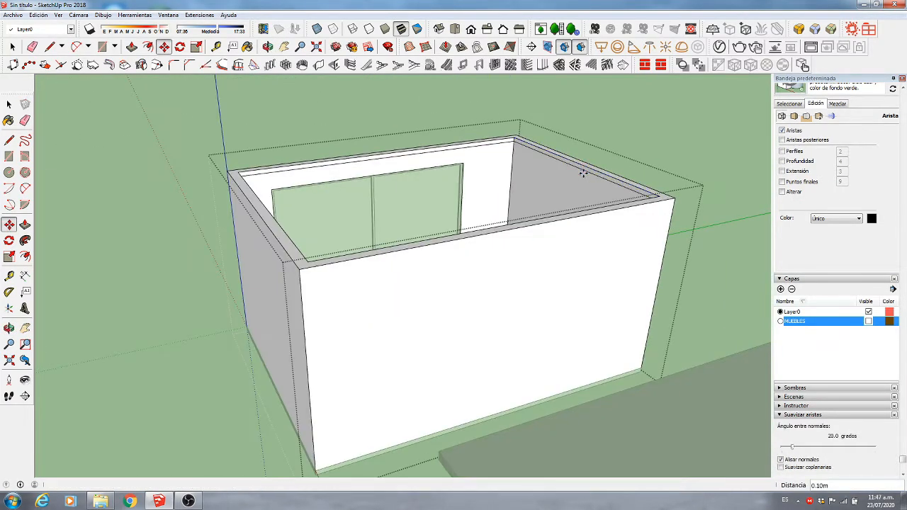
# - Push/pull the strips along the top of the interior walls to form a lip around the room
pyautogui.press('p')
pyautogui.scroll(5, 431, 156)
pyautogui.scroll(-4, 613, 177)
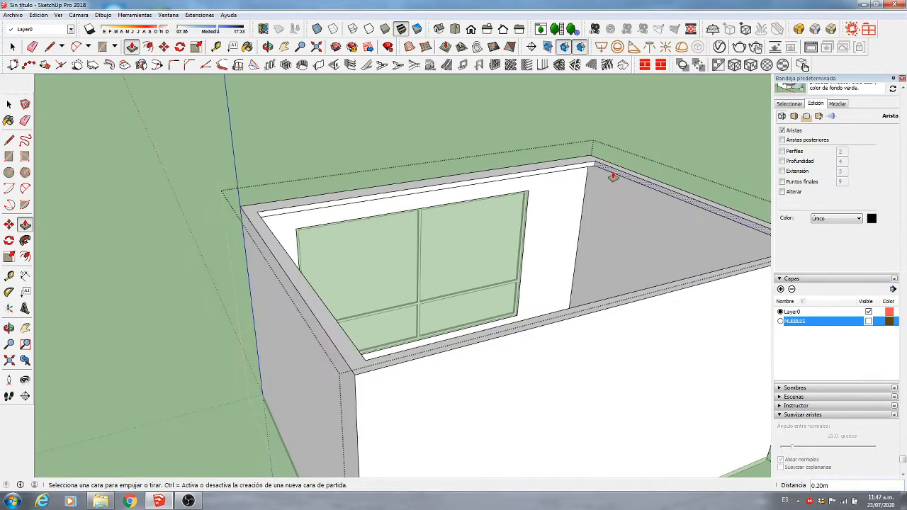
pyautogui.moveTo(613, 178); pyautogui.dragTo(177, 198, button='middle')
pyautogui.scroll(1, 225, 208)
pyautogui.moveTo(361, 221); pyautogui.dragTo(134, 225, button='middle')
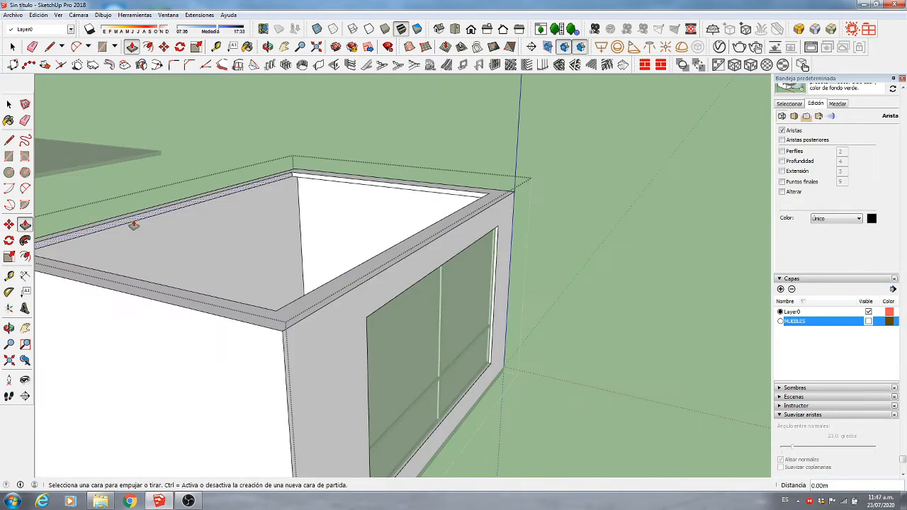
# - Copy the vertical corner edge along the red axis on the plain wall adjoining the window wall, and group the resulting strip
pyautogui.scroll(-3, 311, 219)
pyautogui.moveTo(297, 215); pyautogui.dragTo(392, 275, button='middle')
pyautogui.scroll(5, 283, 249)
pyautogui.press('m')
pyautogui.press('ctrl')
pyautogui.click(258, 253)
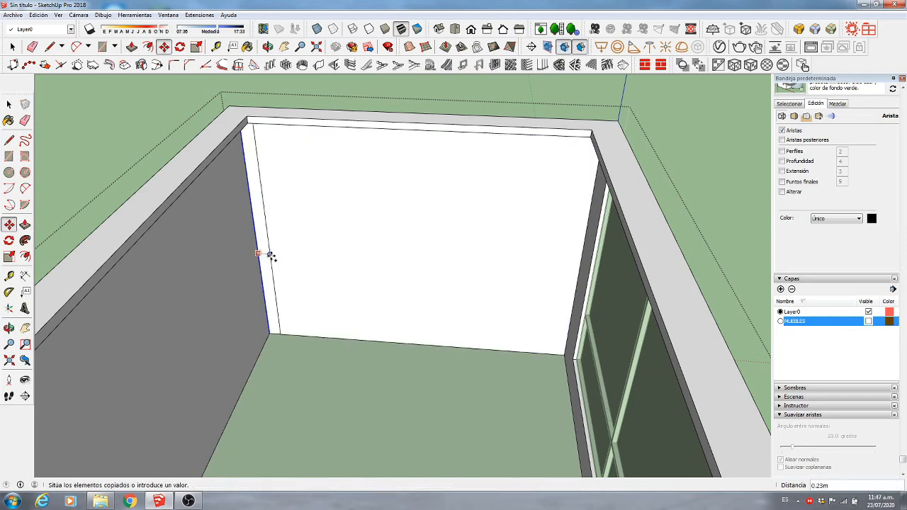
pyautogui.press('space')
pyautogui.doubleClick(282, 258)
pyautogui.rightClick(283, 258)
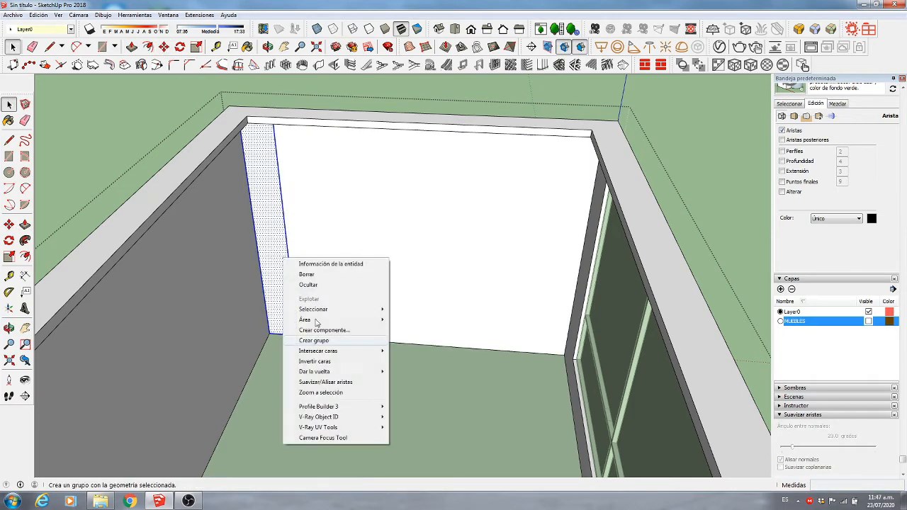
pyautogui.click(314, 340)
# - Open the strip group and extrude its face 0.02 m into the room
pyautogui.doubleClick(273, 274)
pyautogui.press('p')
pyautogui.click(282, 282)
pyautogui.write('.0')
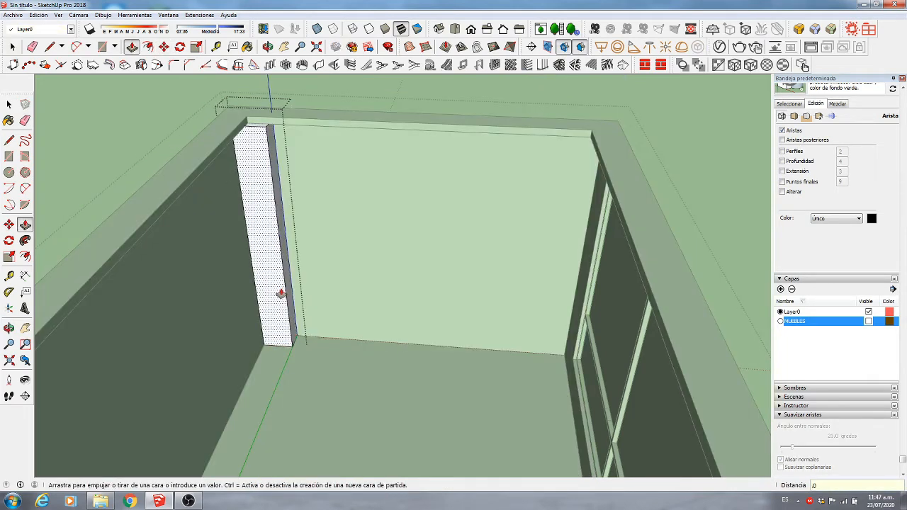
pyautogui.write('2')
pyautogui.press('Return')
# - Round the vertical edges of the wall panel with Round Corner, using a 0.01 m offset and 6 segments
pyautogui.press('space')
pyautogui.press('Escape')
pyautogui.click(281, 288)
pyautogui.scroll(6, 284, 311)
pyautogui.doubleClick(284, 314)
pyautogui.moveTo(283, 314); pyautogui.dragTo(130, 318, button='middle')
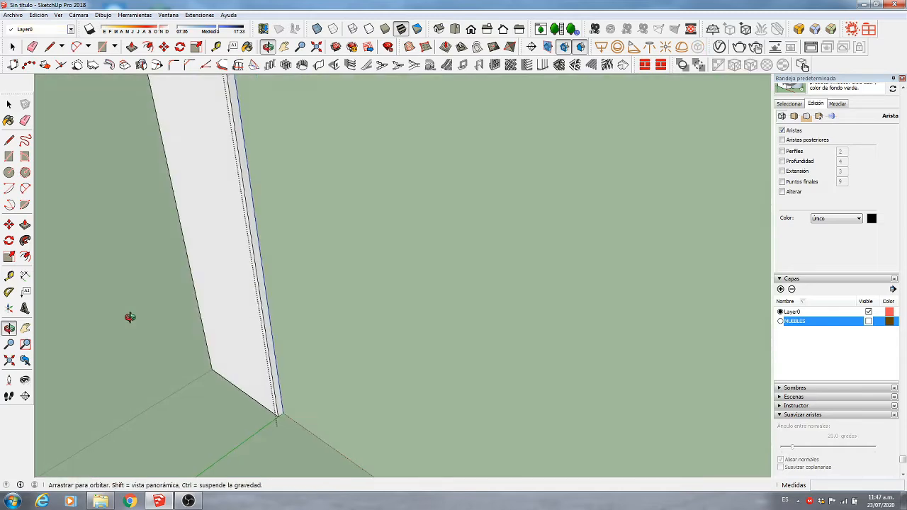
pyautogui.doubleClick(250, 274)
pyautogui.click(257, 276)
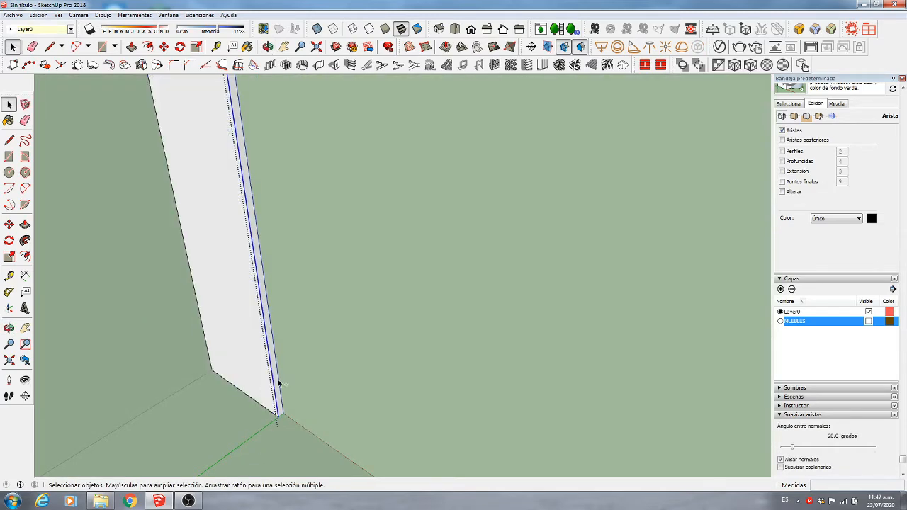
pyautogui.scroll(-5, 408, 430)
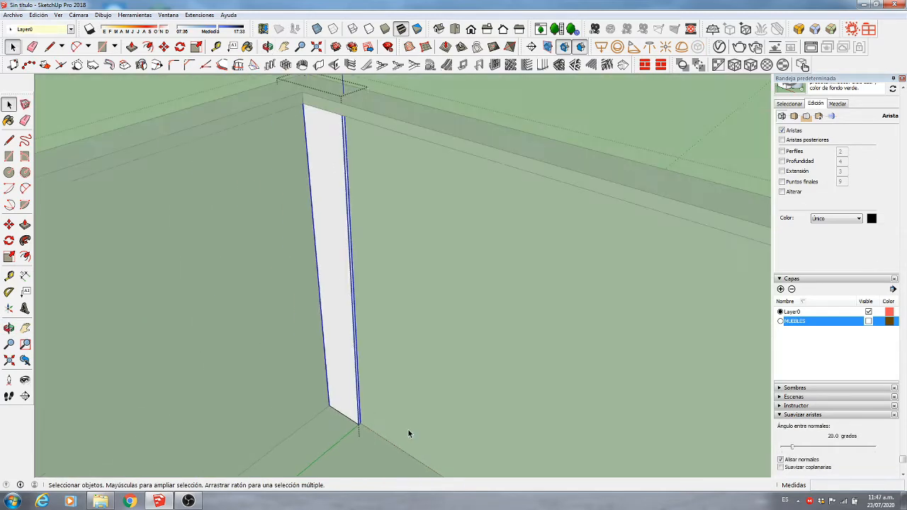
pyautogui.moveTo(408, 430); pyautogui.dragTo(333, 391, button='middle')
pyautogui.scroll(3, 332, 391)
pyautogui.click(787, 43)
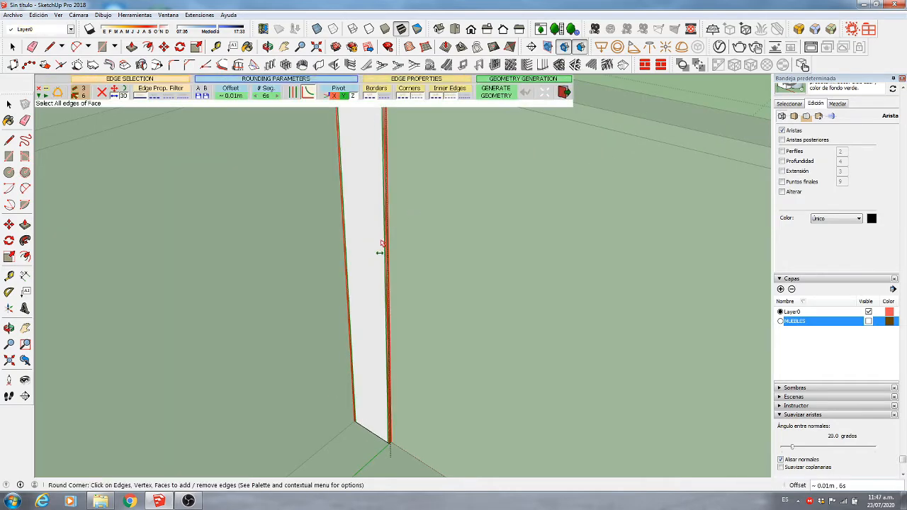
pyautogui.scroll(4, 375, 284)
pyautogui.press('space')
# - Array the panel along the red axis to cover the wall with a row of ten panels
pyautogui.scroll(-7, 401, 291)
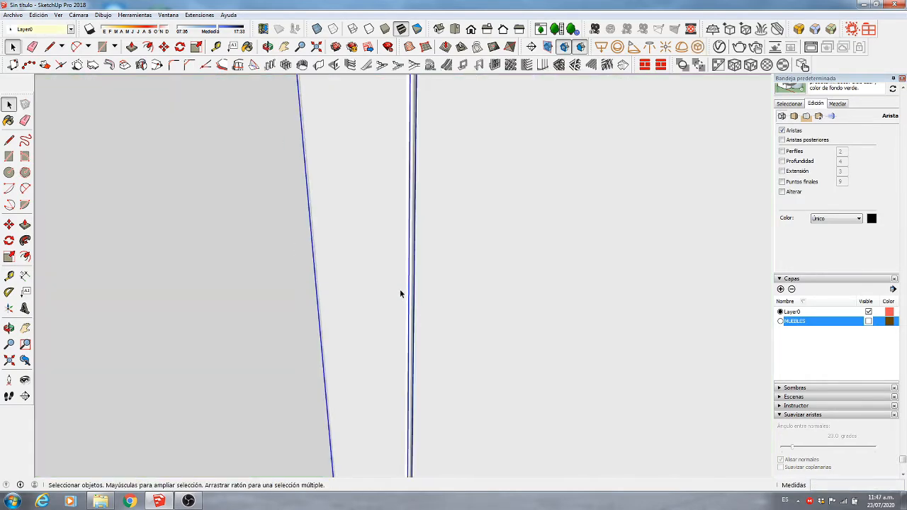
pyautogui.moveTo(400, 291); pyautogui.dragTo(359, 323, button='middle')
pyautogui.scroll(3, 359, 323)
pyautogui.press('m')
pyautogui.click(309, 316)
pyautogui.press('ctrl')
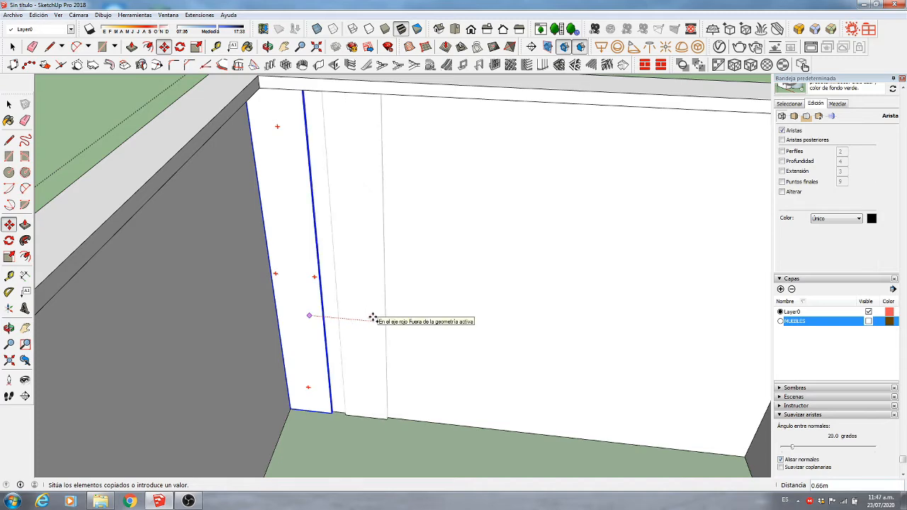
pyautogui.write('5x10')
pyautogui.press('Return')
pyautogui.scroll(-2, 205, 338)
pyautogui.press('space')
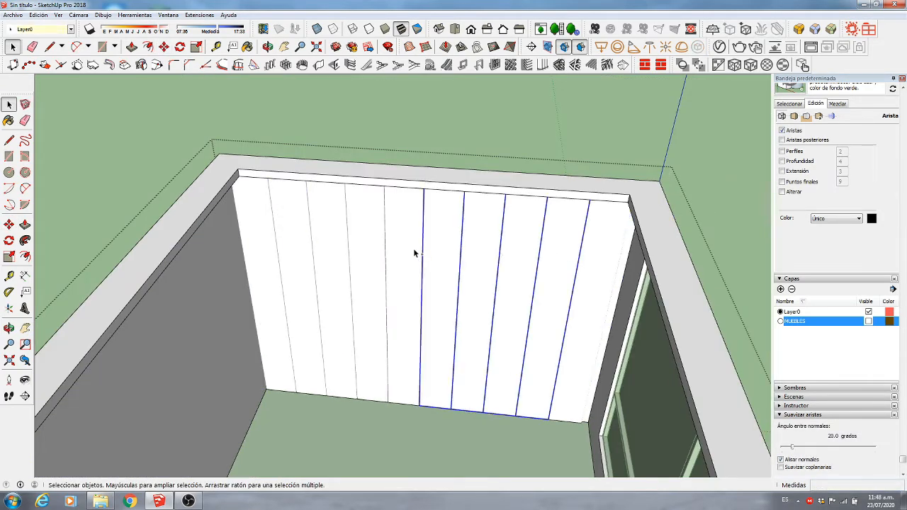
pyautogui.press('s')
pyautogui.scroll(5, 588, 293)
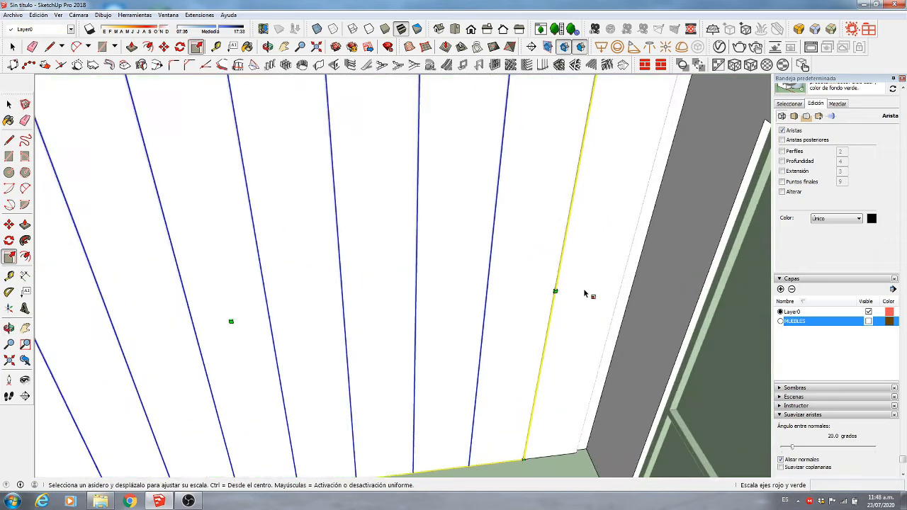
pyautogui.click(624, 286)
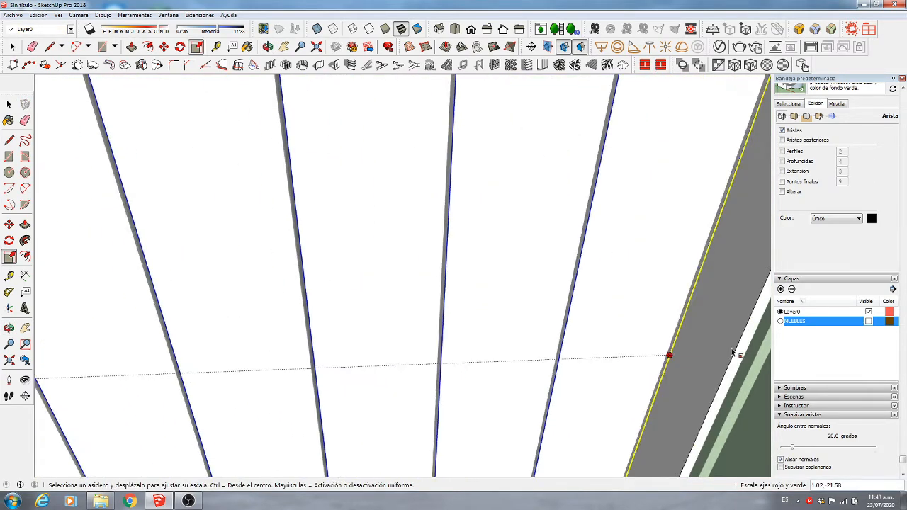
pyautogui.press('Escape')
pyautogui.scroll(-5, 638, 284)
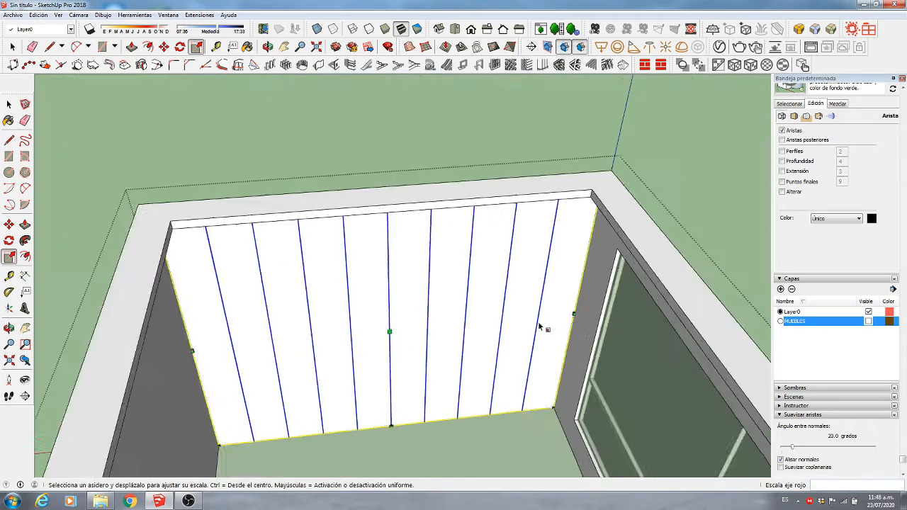
pyautogui.scroll(6, 567, 326)
pyautogui.scroll(3, 528, 375)
pyautogui.press('space')
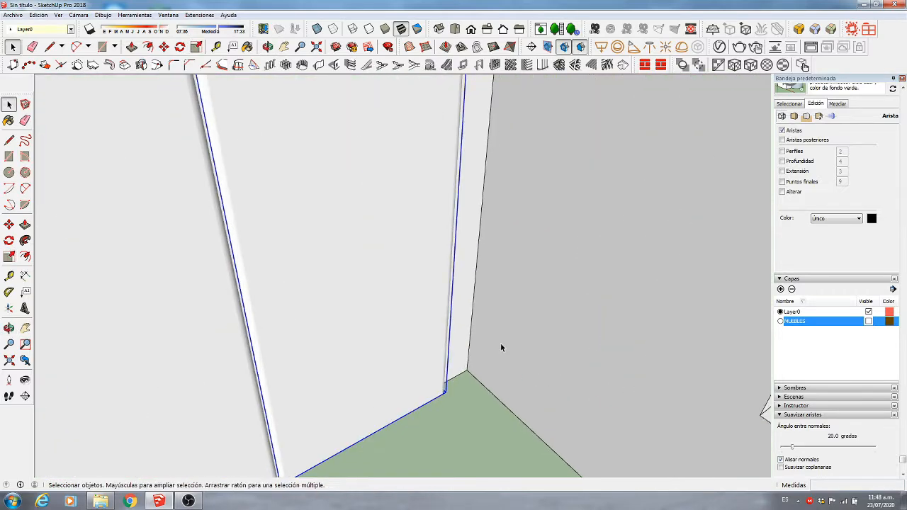
# - Copy the corner edge 0.6 m along the window wall and group the resulting strip beside the window
pyautogui.press('ctrl')
pyautogui.click(473, 298)
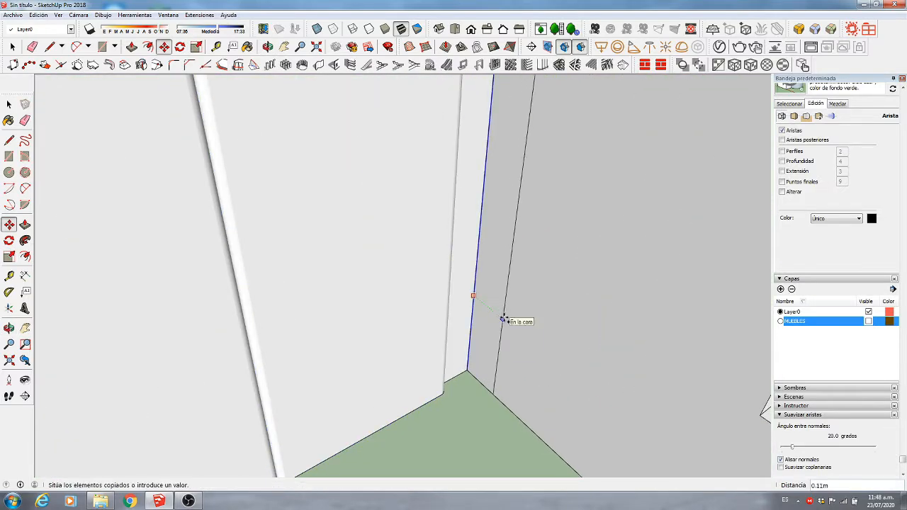
pyautogui.write('.6')
pyautogui.press('Return')
pyautogui.scroll(-5, 456, 379)
pyautogui.moveTo(456, 379); pyautogui.dragTo(543, 344, button='middle')
pyautogui.scroll(4, 499, 299)
pyautogui.rightClick(485, 279)
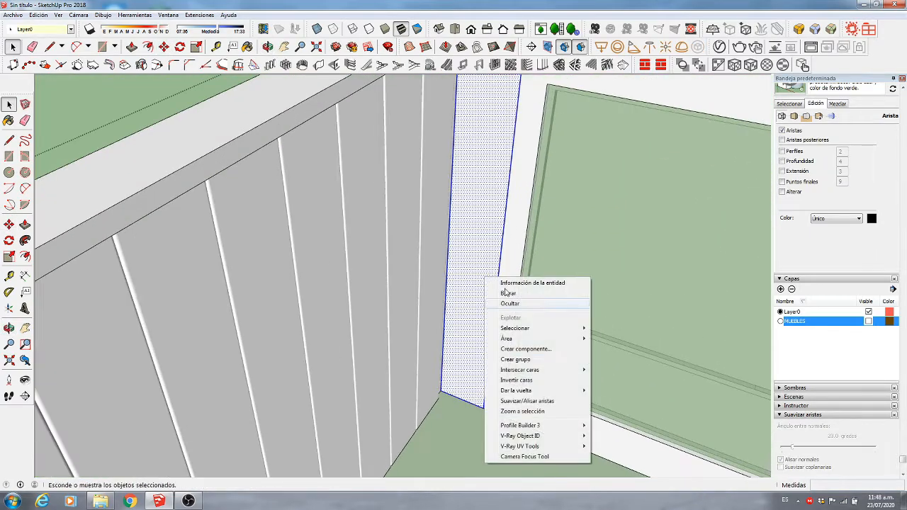
pyautogui.click(515, 359)
# - Extrude the grouped strip beside the window and round its vertical edges with a 0.01 m offset and 6 segments
pyautogui.doubleClick(474, 314)
pyautogui.press('p')
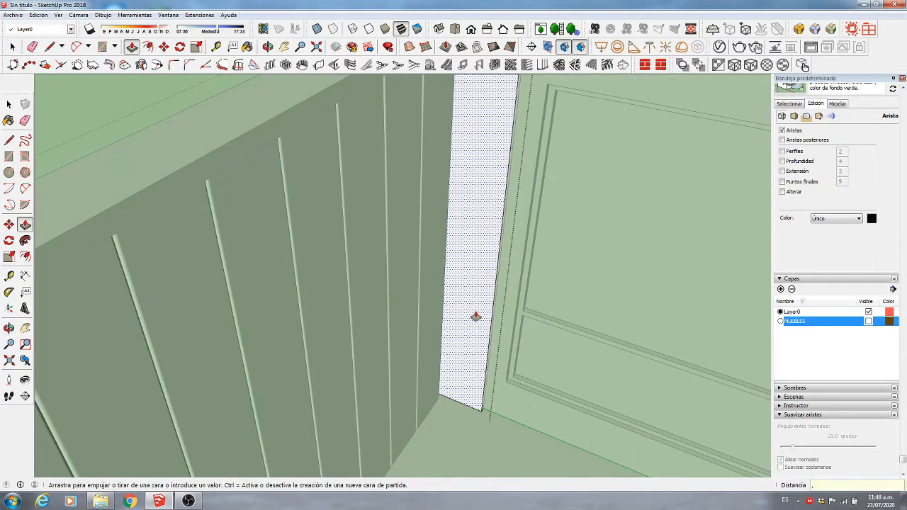
pyautogui.press('space')
pyautogui.scroll(3, 480, 316)
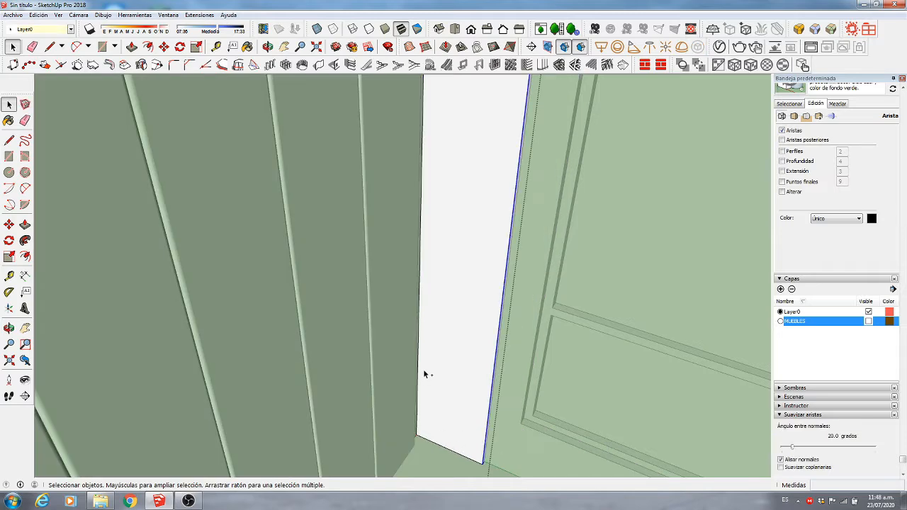
pyautogui.moveTo(419, 366); pyautogui.dragTo(460, 350, button='middle')
pyautogui.click(813, 29)
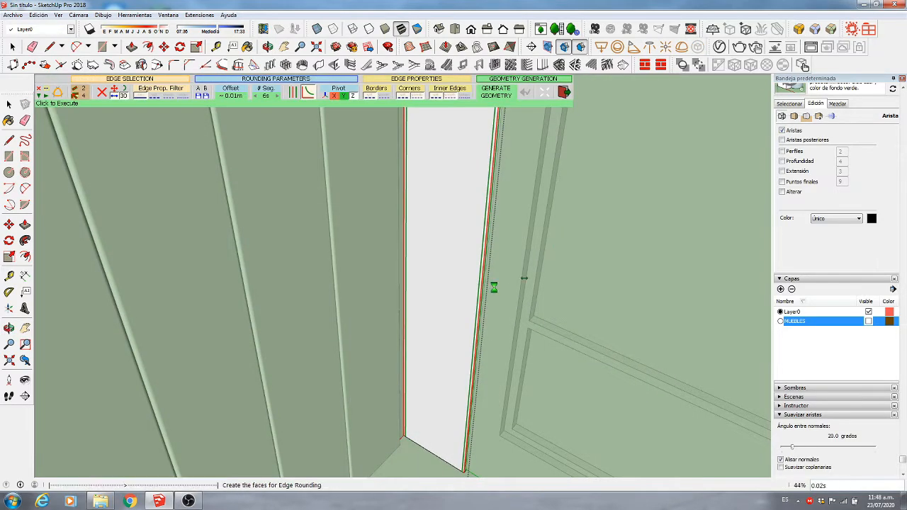
pyautogui.click(492, 288)
pyautogui.click(492, 287)
# - Move the panel on the window wall along the green axis to the edge of the window opening
pyautogui.click(464, 296)
pyautogui.moveTo(463, 310); pyautogui.dragTo(453, 351, button='middle')
pyautogui.scroll(2, 455, 351)
pyautogui.press('m')
pyautogui.click(482, 342)
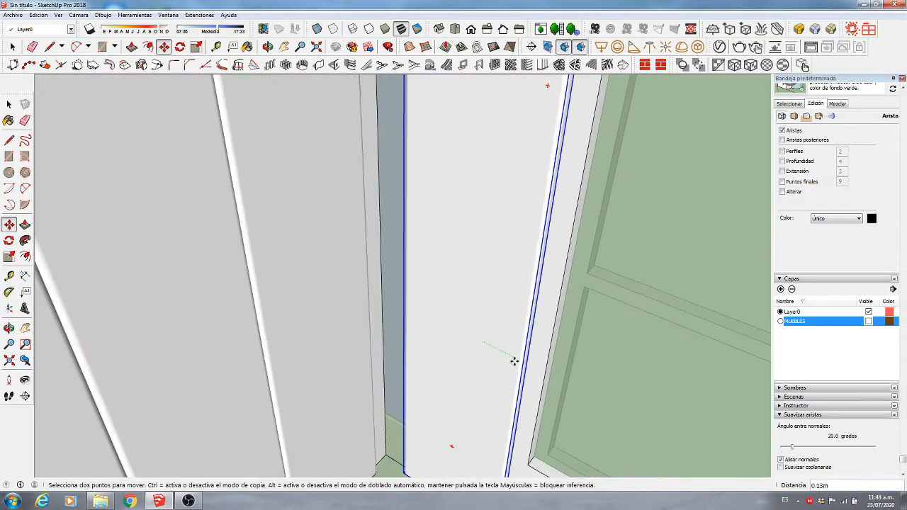
pyautogui.moveTo(541, 391); pyautogui.dragTo(332, 386, button='middle')
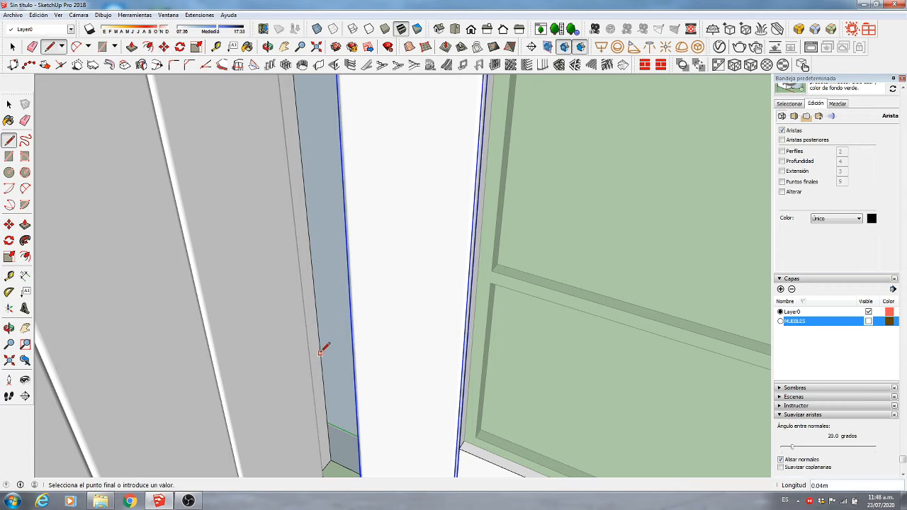
pyautogui.press('Escape')
# - Scale the row of wall panels and the panel beside the window to close the gaps at their shared corner
pyautogui.scroll(-5, 352, 373)
pyautogui.press('space')
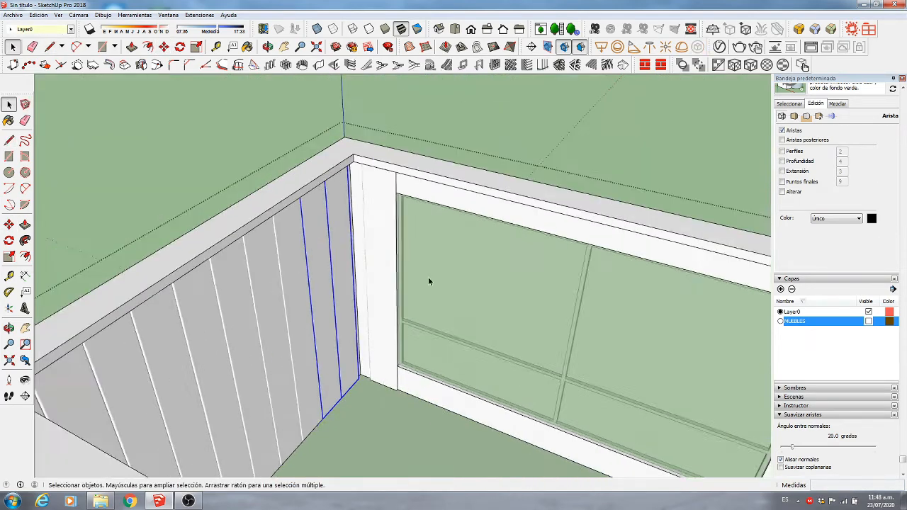
pyautogui.moveTo(429, 281); pyautogui.dragTo(328, 304, button='middle')
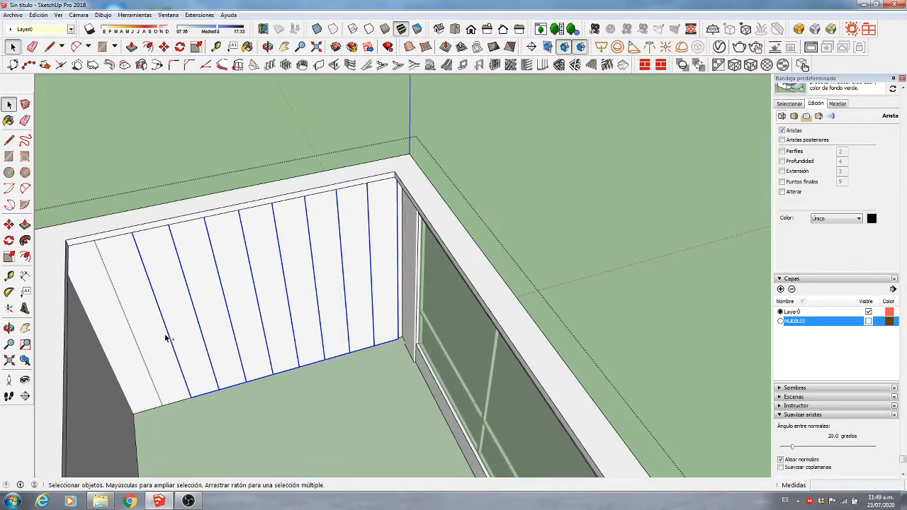
pyautogui.scroll(5, 375, 283)
pyautogui.press('s')
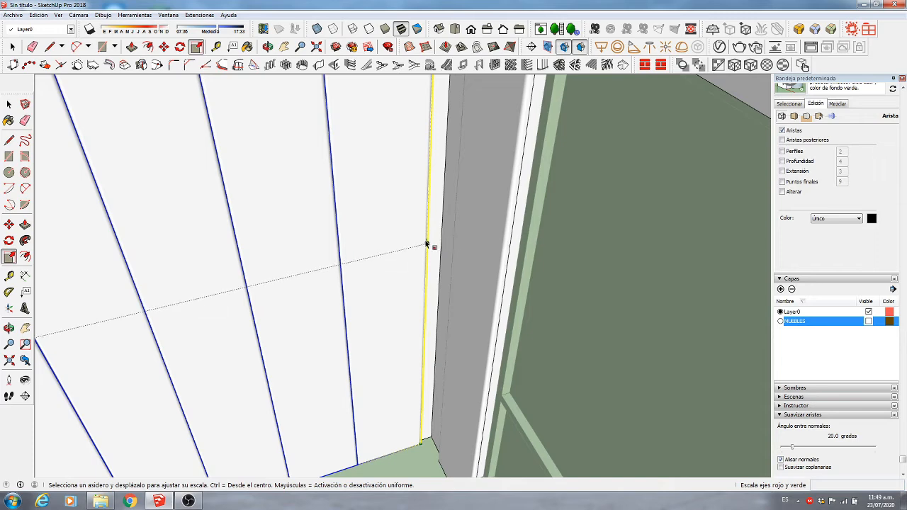
pyautogui.moveTo(426, 244); pyautogui.dragTo(443, 239)
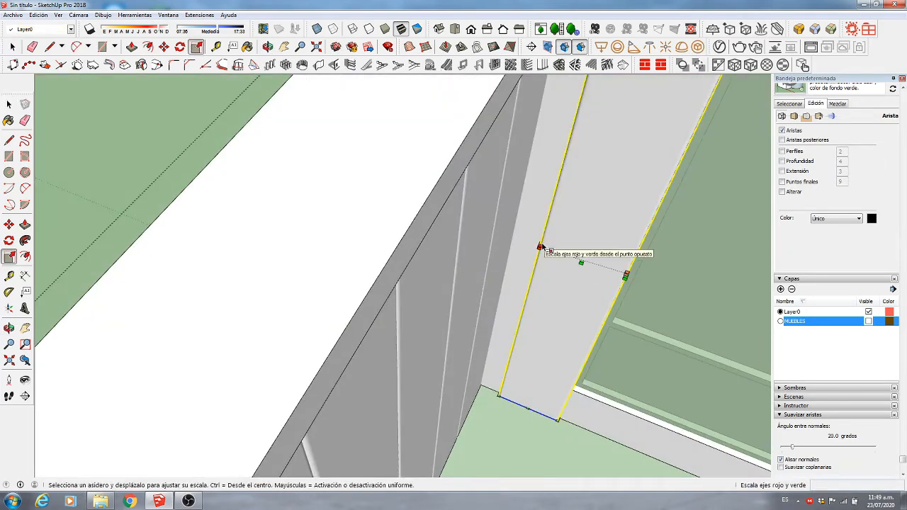
pyautogui.moveTo(541, 247); pyautogui.dragTo(484, 243)
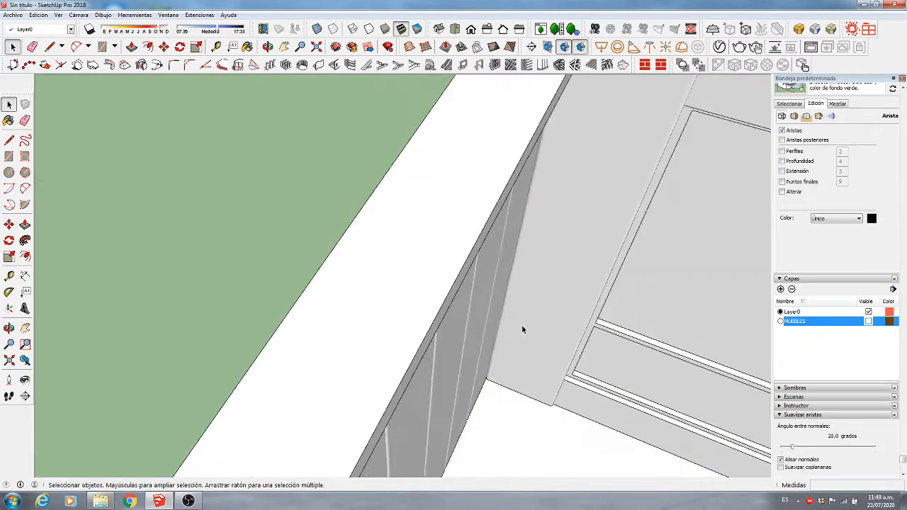
# - Run the CleanUp³ extension on the whole model and accept its result dialogs
pyautogui.moveTo(521, 324); pyautogui.dragTo(368, 291, button='middle')
pyautogui.scroll(-4, 418, 299)
pyautogui.scroll(3, 417, 298)
pyautogui.click(199, 15)
pyautogui.moveTo(177, 90)
pyautogui.click(71, 89)
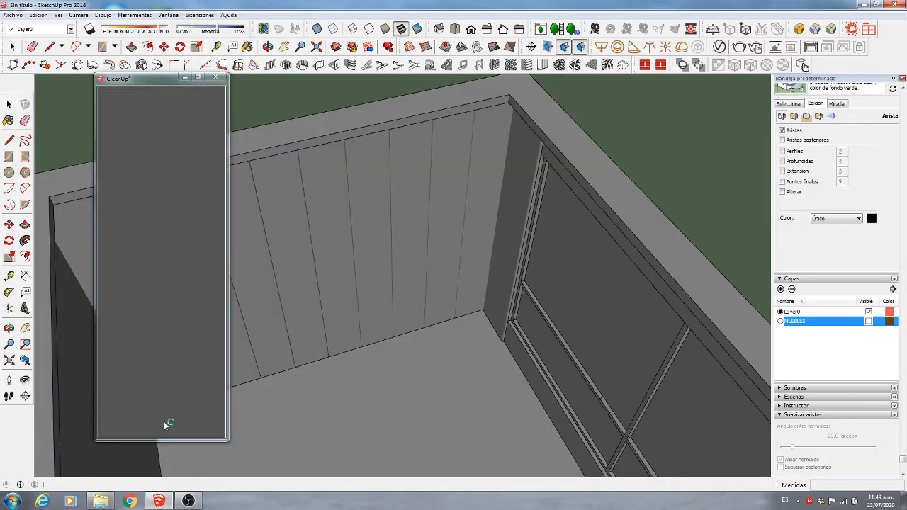
pyautogui.click(170, 432)
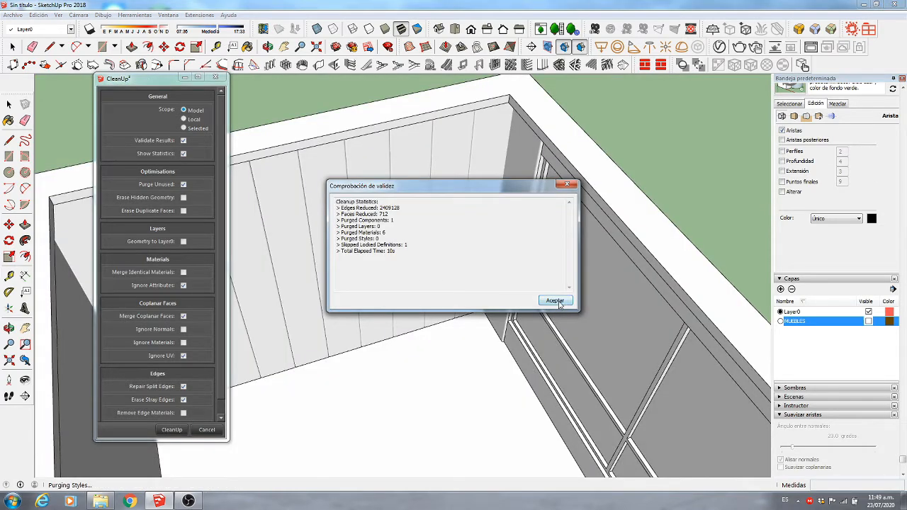
pyautogui.click(556, 302)
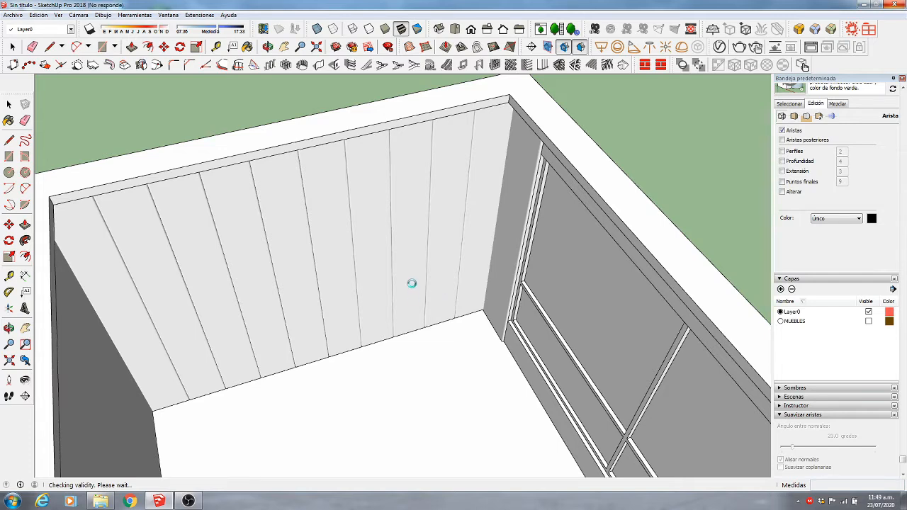
pyautogui.click(556, 301)
pyautogui.moveTo(356, 272); pyautogui.dragTo(569, 295, button='middle')
pyautogui.scroll(-4, 374, 238)
pyautogui.scroll(9, 355, 262)
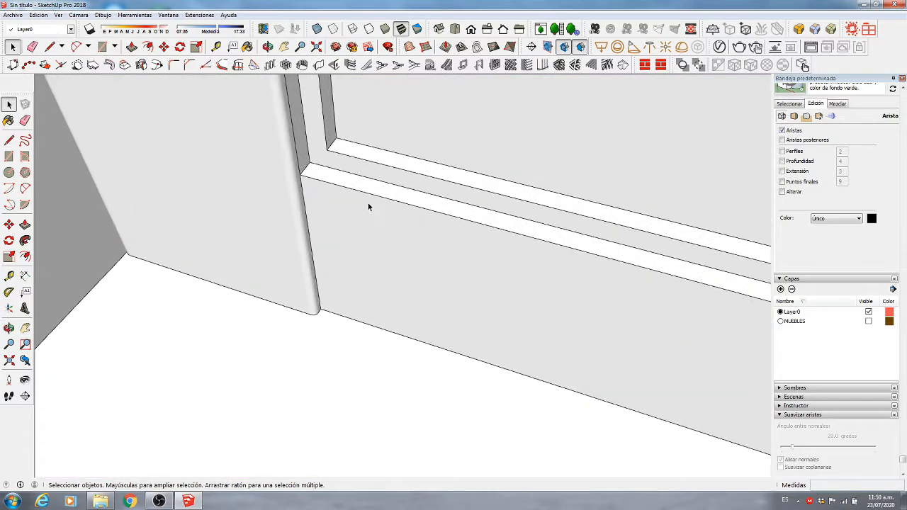
# - Draw a vertical line on the wall below the window, from the sill to the floor edge, and copy it along the wall
pyautogui.press('space')
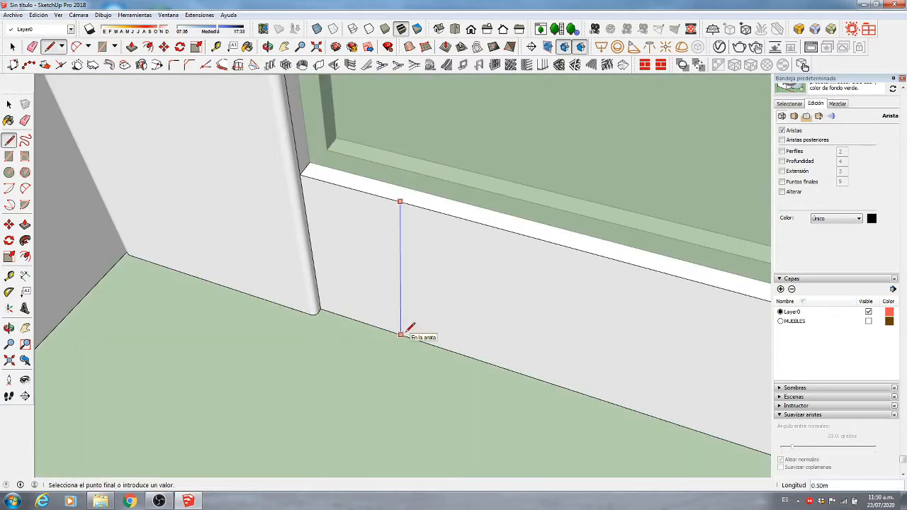
pyautogui.click(401, 333)
pyautogui.press('m')
pyautogui.click(401, 243)
pyautogui.press('ctrl')
pyautogui.press('space')
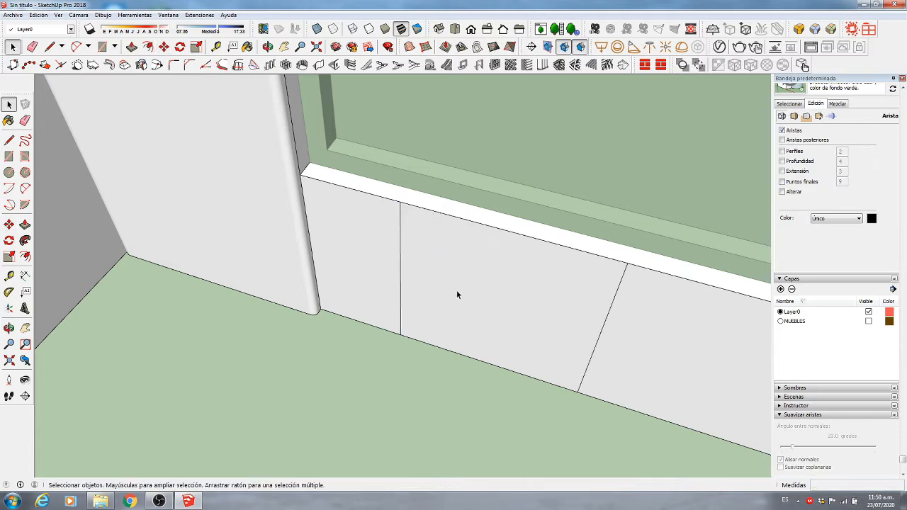
# - Group the wall face between the two lines below the window and extrude it to match the panel beside the window
pyautogui.doubleClick(458, 292)
pyautogui.rightClick(458, 292)
pyautogui.click(494, 375)
pyautogui.doubleClick(492, 333)
pyautogui.press('p')
pyautogui.click(492, 326)
pyautogui.click(238, 180)
# - Round the top and vertical front edges of the panel below the window with Round Corner
pyautogui.press('space')
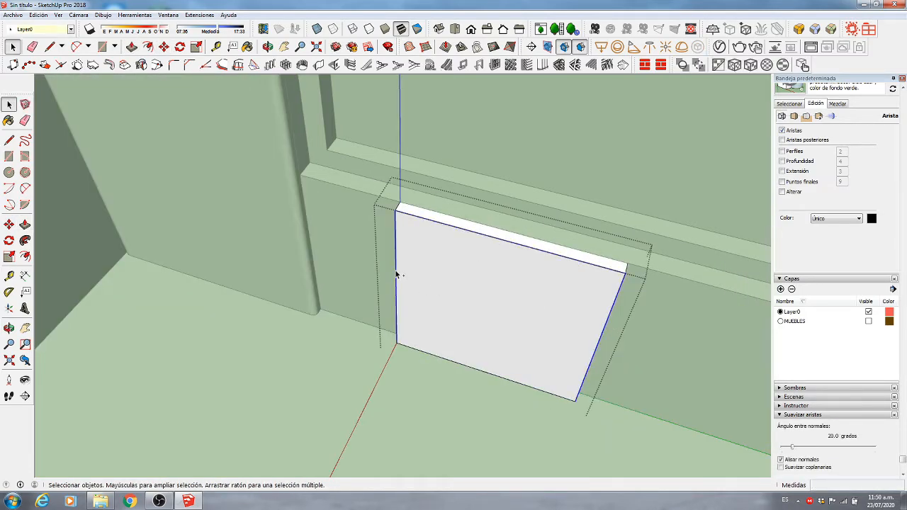
pyautogui.scroll(-3, 445, 295)
pyautogui.scroll(5, 418, 273)
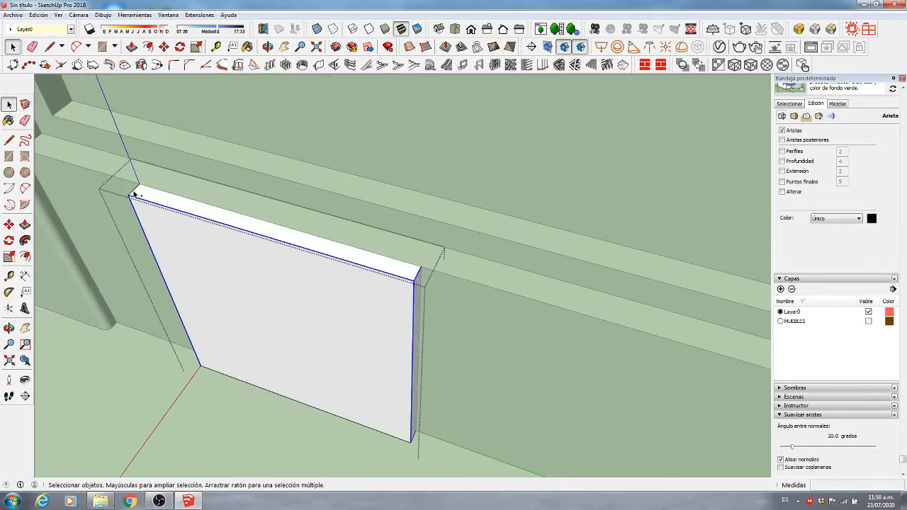
pyautogui.click(800, 29)
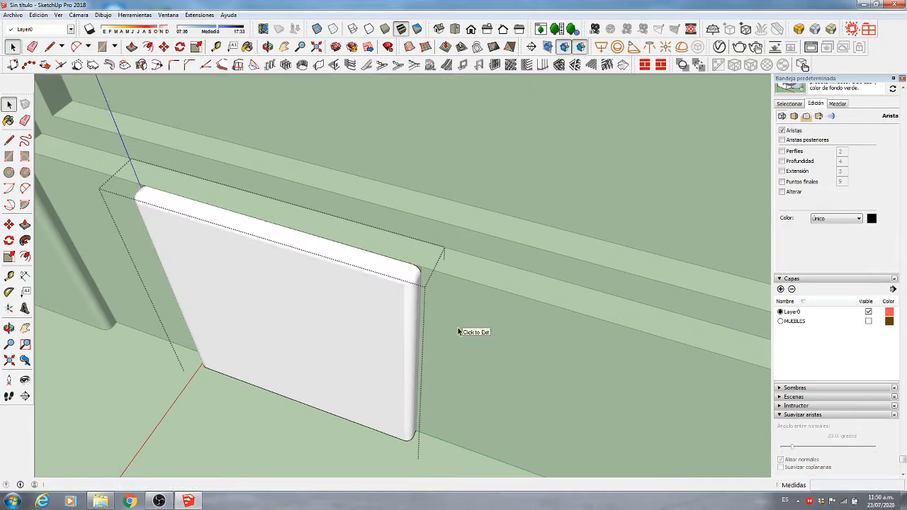
pyautogui.click(460, 331)
# - Move the rounded panel along the green axis until it meets the tall panel beside the window
pyautogui.moveTo(460, 330); pyautogui.dragTo(354, 330, button='middle')
pyautogui.press('m')
pyautogui.click(355, 331)
pyautogui.click(253, 335)
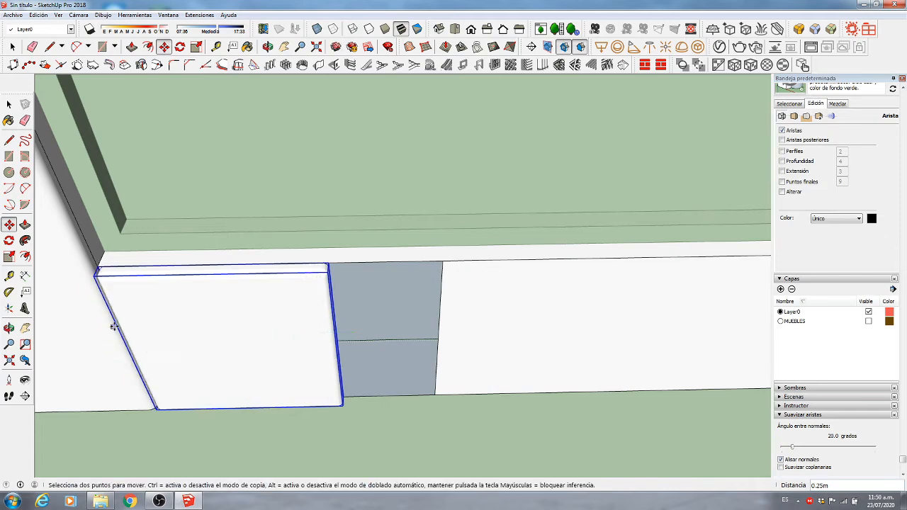
pyautogui.scroll(4, 105, 322)
pyautogui.moveTo(123, 314); pyautogui.dragTo(242, 260, button='middle')
pyautogui.scroll(-6, 170, 312)
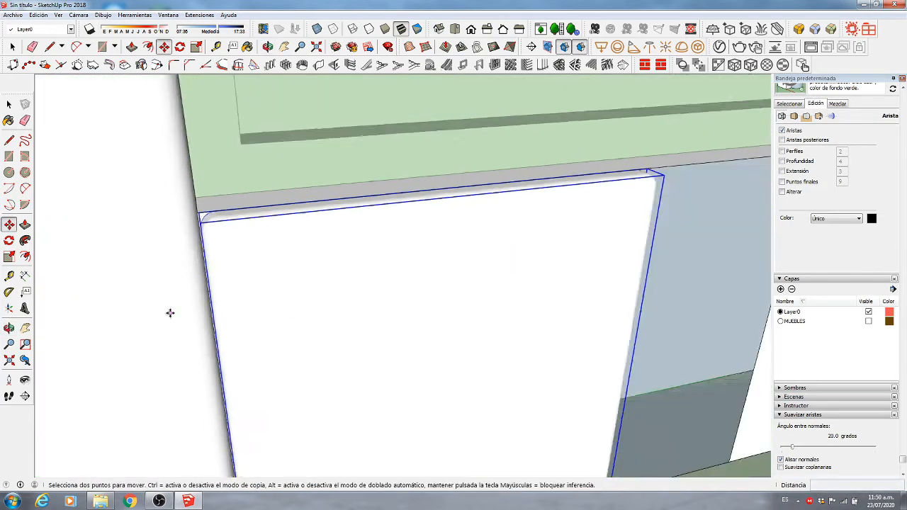
# - Restore the missing wall face below the window with a traced line and erase the leftover dividing line
pyautogui.press('l')
pyautogui.click(576, 237)
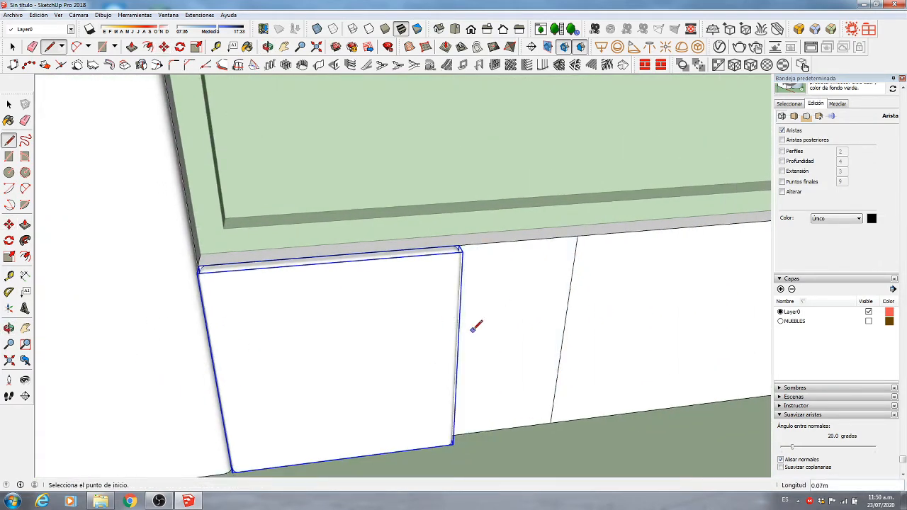
pyautogui.press('e')
pyautogui.click(571, 297)
pyautogui.press('space')
# - Copy the low panel along the wall below the window as 5 copies spaced 0.5 m apart
pyautogui.click(416, 314)
pyautogui.press('m')
pyautogui.press('ctrl')
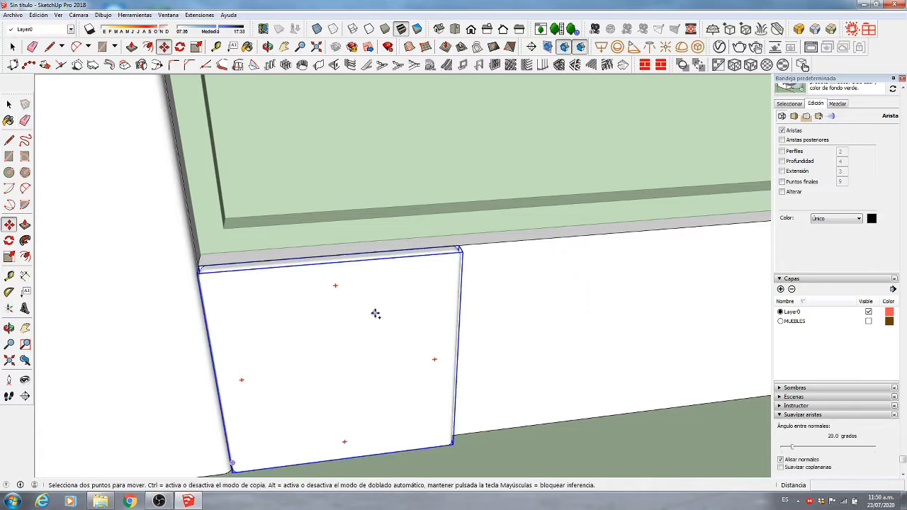
pyautogui.click(375, 314)
pyautogui.write('.5')
pyautogui.press('Return')
pyautogui.write('5')
pyautogui.press('Return')
# - Draw a vertical line on the wall between the upper lip and the window, and copy it 0.5 m along the wall
pyautogui.moveTo(397, 316); pyautogui.dragTo(225, 389, button='middle')
pyautogui.scroll(-7, 333, 273)
pyautogui.scroll(4, 318, 177)
pyautogui.moveTo(333, 152); pyautogui.dragTo(354, 355, button='middle')
pyautogui.moveTo(354, 354); pyautogui.dragTo(324, 235, button='middle')
pyautogui.scroll(2, 331, 164)
pyautogui.press('k')
pyautogui.keyDown('shift'); pyautogui.moveTo(339, 138); pyautogui.dragTo(344, 118, button='middle'); pyautogui.keyUp('shift')
pyautogui.press('l')
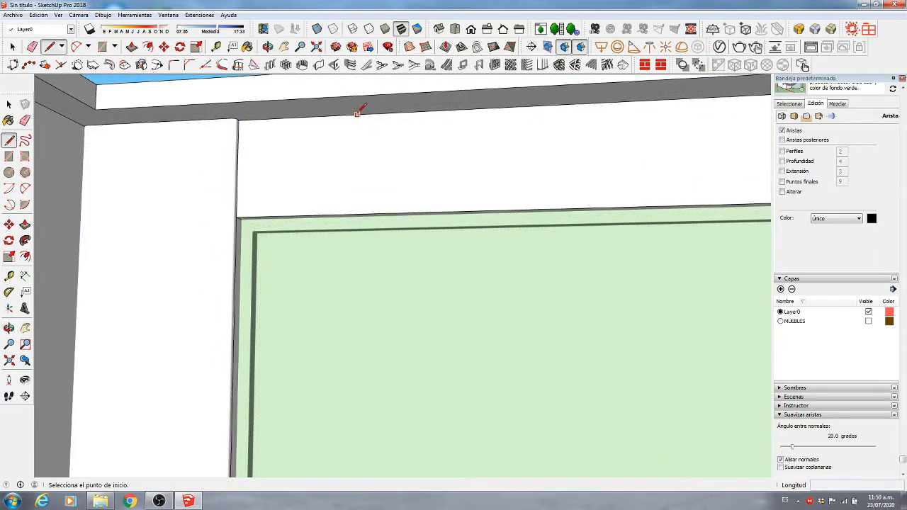
pyautogui.click(360, 116)
pyautogui.click(360, 213)
pyautogui.press('m')
pyautogui.press('ctrl')
pyautogui.click(361, 168)
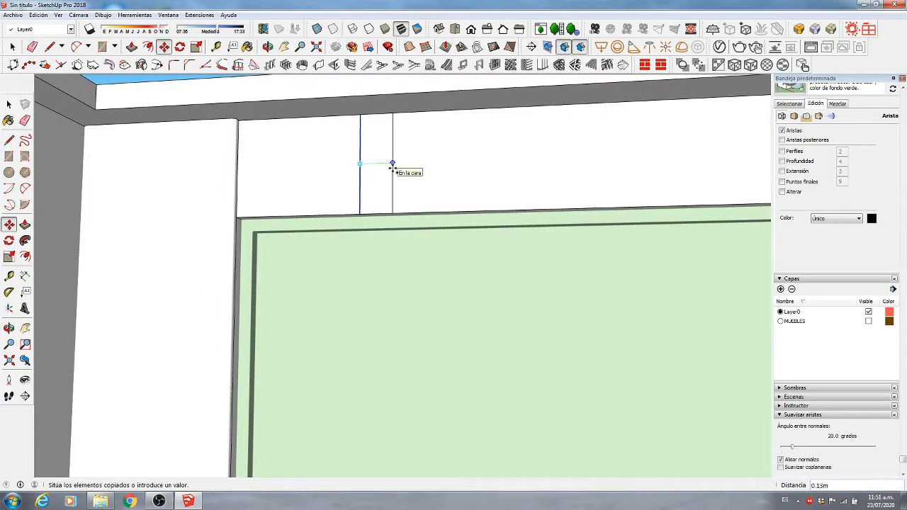
pyautogui.write('.5')
pyautogui.press('Return')
# - Group the wall face between the two lines above the window and extrude it into a thin panel
pyautogui.press('space')
pyautogui.doubleClick(435, 166)
pyautogui.rightClick(436, 166)
pyautogui.click(474, 250)
pyautogui.doubleClick(459, 169)
pyautogui.moveTo(459, 169); pyautogui.dragTo(449, 185, button='middle')
pyautogui.press('p')
pyautogui.moveTo(449, 186); pyautogui.dragTo(447, 194)
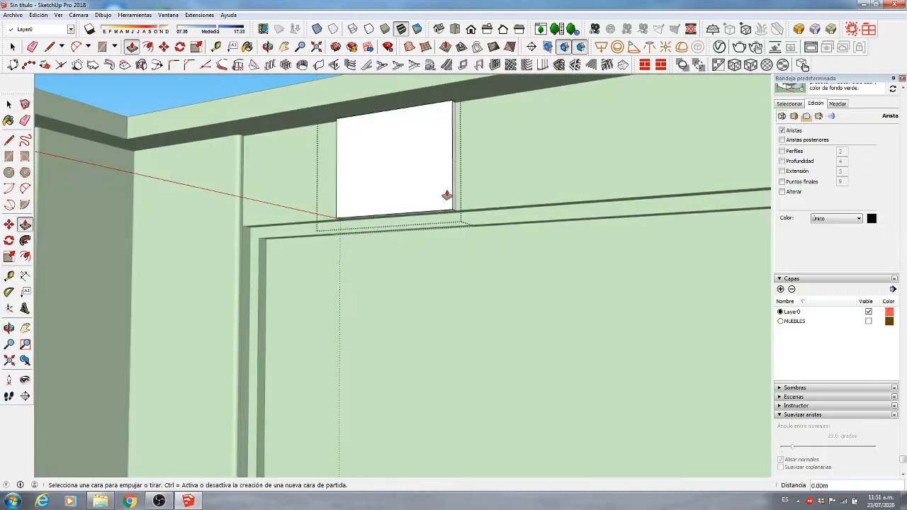
# - Round the bottom and vertical front edges of the upper panel with a 0.01 m offset and 6 segments
pyautogui.scroll(4, 448, 200)
pyautogui.press('space')
pyautogui.click(494, 215)
pyautogui.keyDown('shift'); pyautogui.click(506, 217); pyautogui.keyUp('shift')
pyautogui.keyDown('shift'); pyautogui.click(502, 199); pyautogui.keyUp('shift')
pyautogui.scroll(-1, 347, 191)
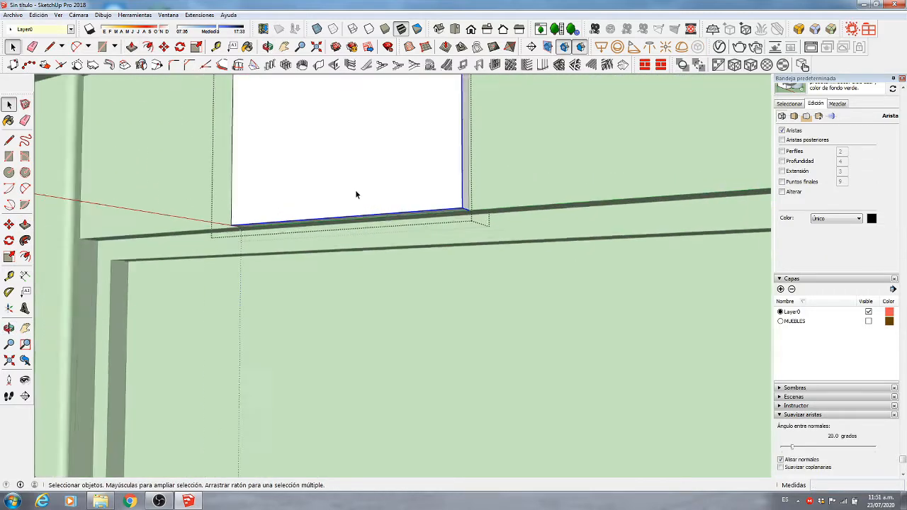
pyautogui.moveTo(356, 192); pyautogui.dragTo(418, 173, button='middle')
pyautogui.scroll(1, 418, 178)
pyautogui.click(799, 28)
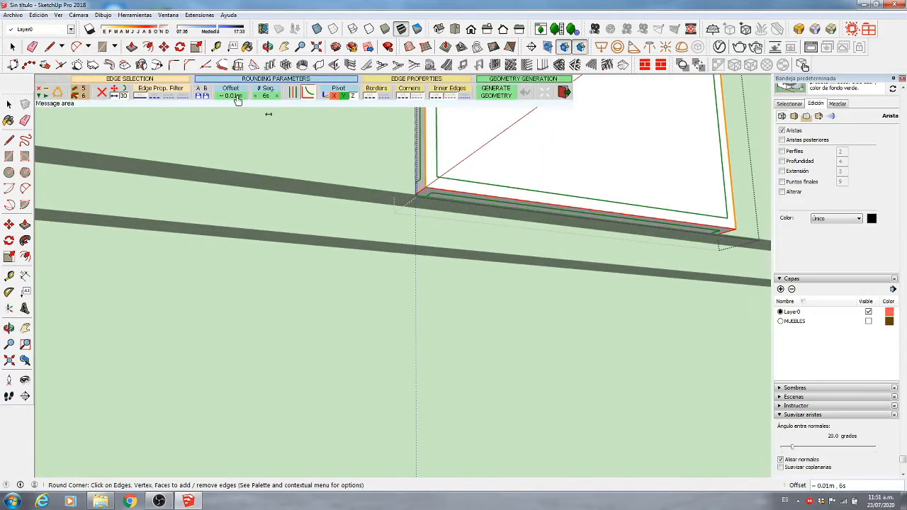
pyautogui.press('Return')
# - Move the upper panel along the green axis against the tall side panel, fine-tuning its position by 0.01 m
pyautogui.moveTo(446, 210); pyautogui.dragTo(482, 219, button='middle')
pyautogui.press('m')
pyautogui.press('space')
pyautogui.press('m')
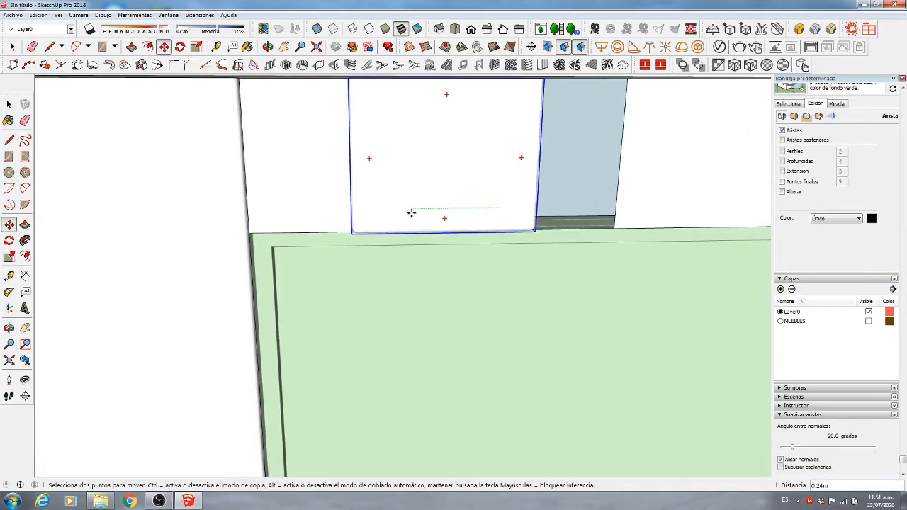
pyautogui.moveTo(316, 211); pyautogui.dragTo(437, 191, button='middle')
pyautogui.click(437, 190)
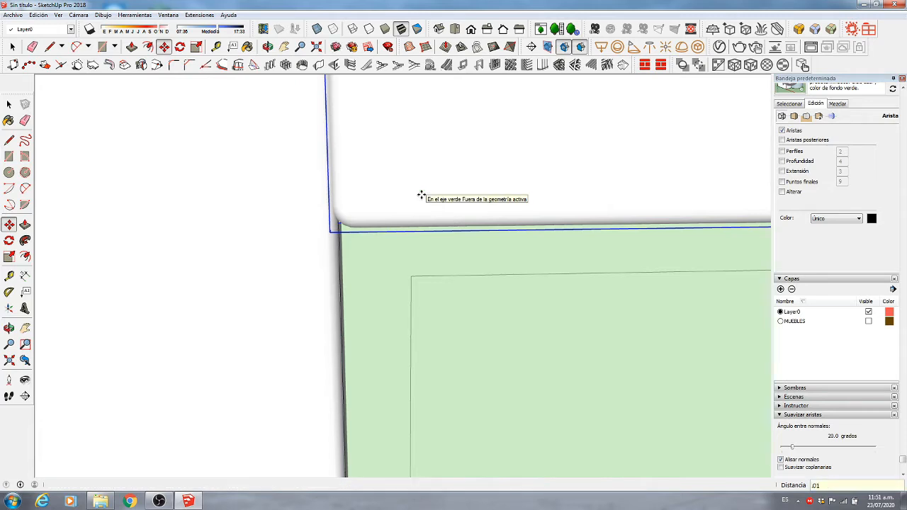
pyautogui.scroll(-5, 189, 305)
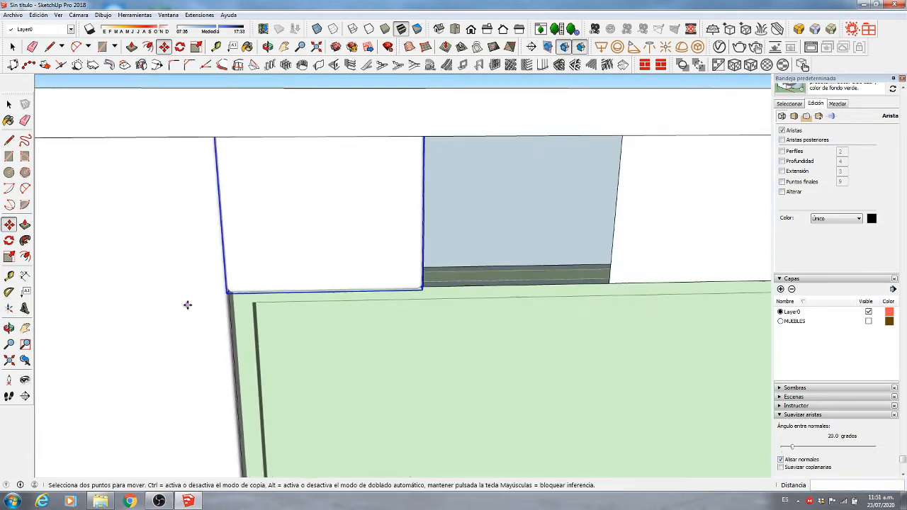
# - Restore the missing wall face above the window with a traced line and erase the leftover dividing line
pyautogui.press('l')
pyautogui.click(612, 255)
pyautogui.click(615, 224)
pyautogui.press('e')
pyautogui.click(614, 231)
pyautogui.click(616, 188)
pyautogui.moveTo(617, 188); pyautogui.dragTo(611, 263)
# - Copy the upper panel along the wall above the window at a 0.5 m spacing
pyautogui.press('space')
pyautogui.press('m')
pyautogui.click(350, 252)
pyautogui.press('ctrl')
pyautogui.write('.5')
pyautogui.press('Return')
pyautogui.press('space')
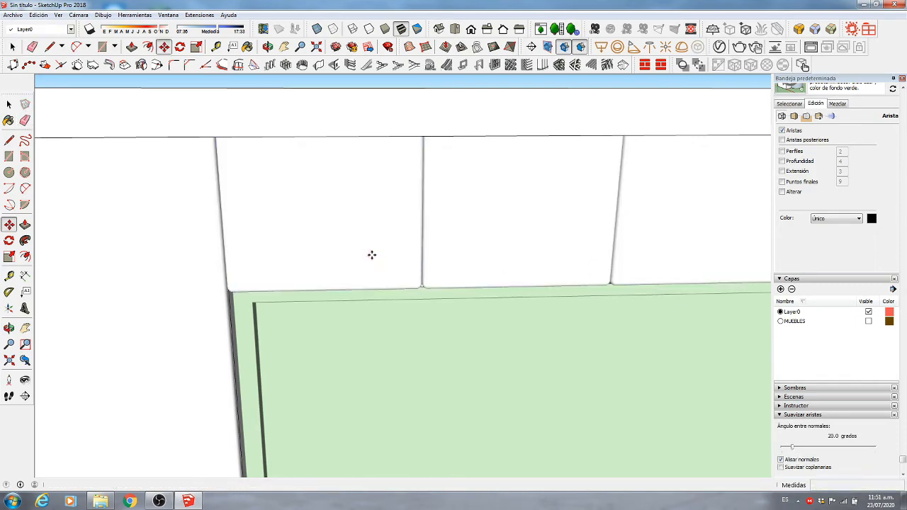
# - Set the V-Ray render output to the 4:5 - Portrait aspect ratio with the safe frame enabled
pyautogui.scroll(-10, 292, 298)
pyautogui.moveTo(294, 300); pyautogui.dragTo(461, 381, button='middle')
pyautogui.scroll(4, 460, 380)
pyautogui.moveTo(255, 256); pyautogui.dragTo(517, 297, button='middle')
pyautogui.scroll(1, 461, 326)
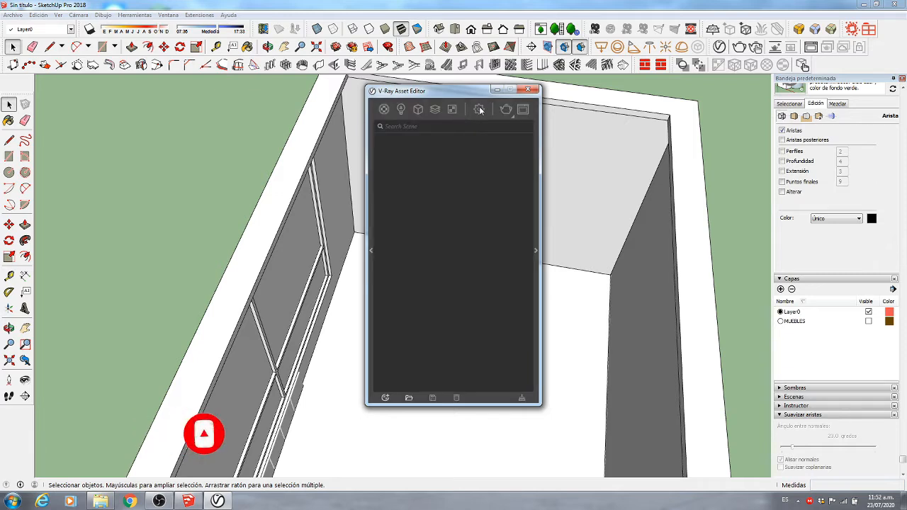
pyautogui.click(480, 110)
pyautogui.click(411, 216)
pyautogui.click(464, 255)
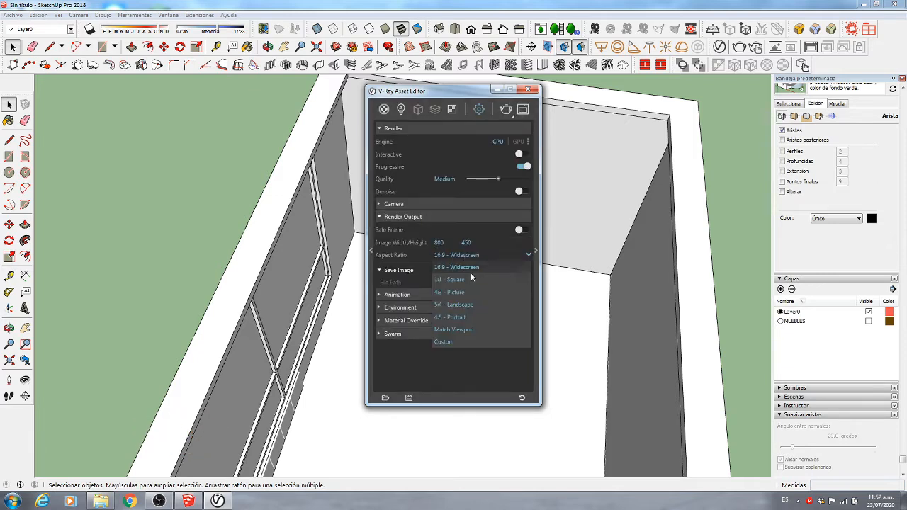
pyautogui.click(470, 318)
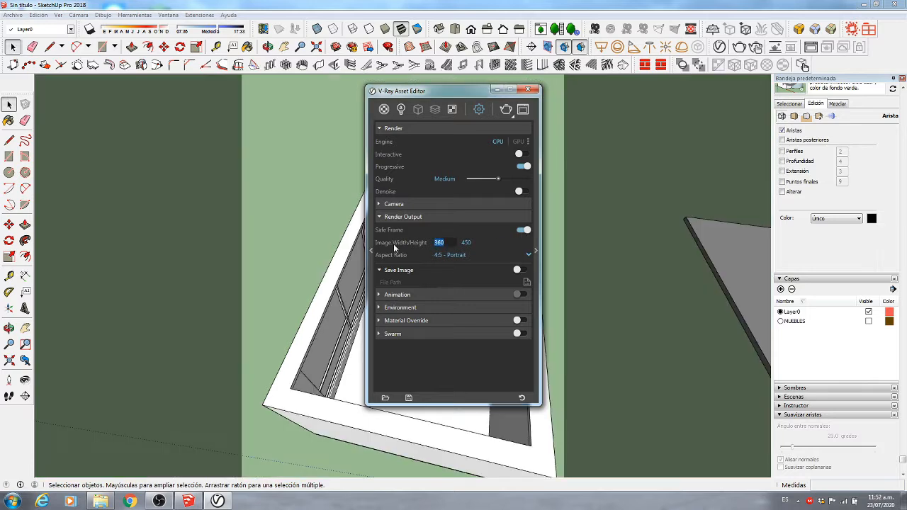
pyautogui.click(529, 90)
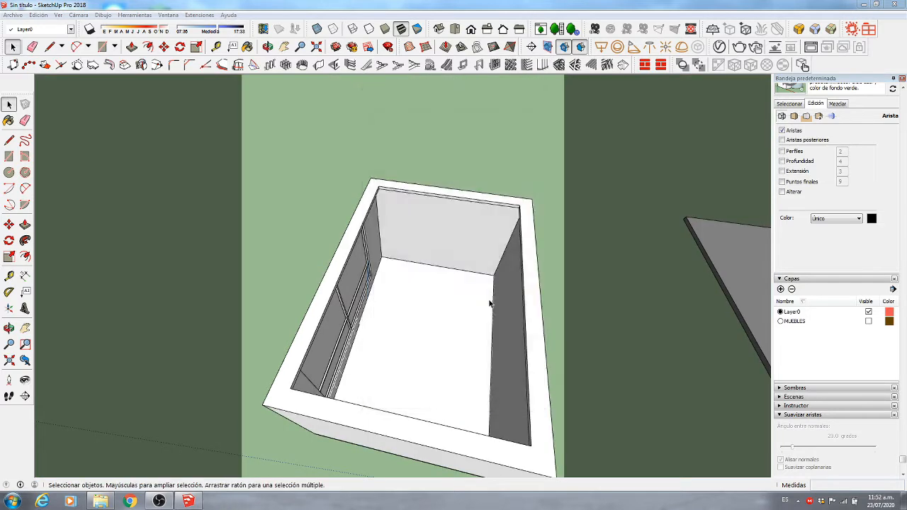
# - Fit the model in the view and set the camera's field of view to 45 degrees
pyautogui.click(9, 360)
pyautogui.click(9, 344)
pyautogui.write('45')
pyautogui.press('Return')
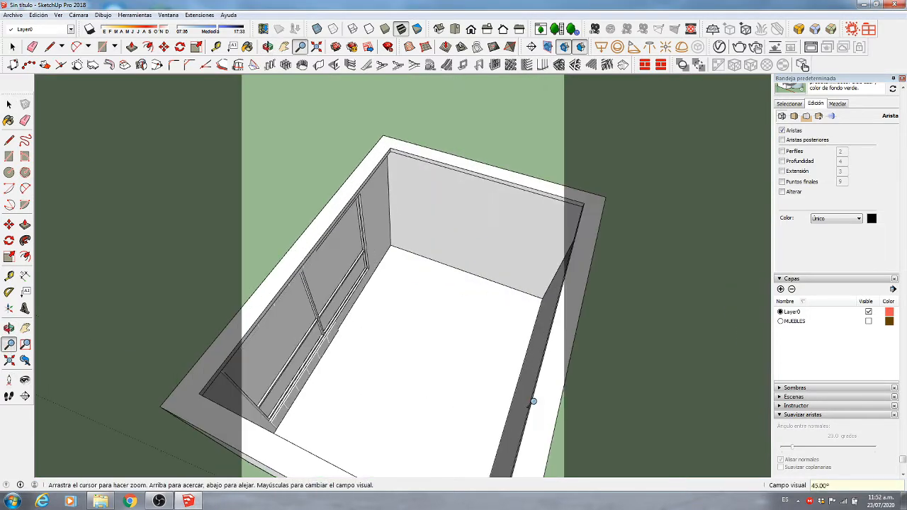
pyautogui.moveTo(160, 282); pyautogui.dragTo(194, 281, button='middle')
# - Position the camera inside the room at the floor edge opposite the paneled wall
pyautogui.click(9, 380)
pyautogui.scroll(3, 448, 262)
pyautogui.scroll(2, 448, 262)
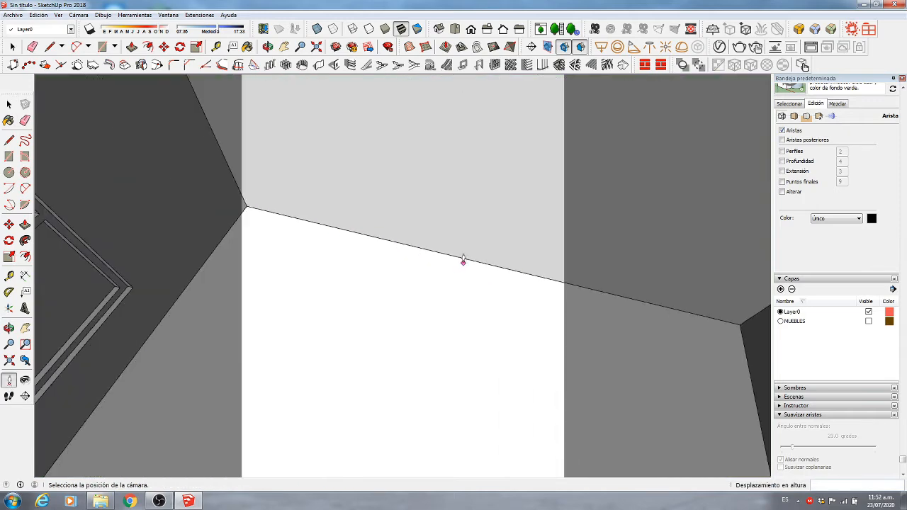
pyautogui.scroll(2, 468, 261)
pyautogui.click(496, 266)
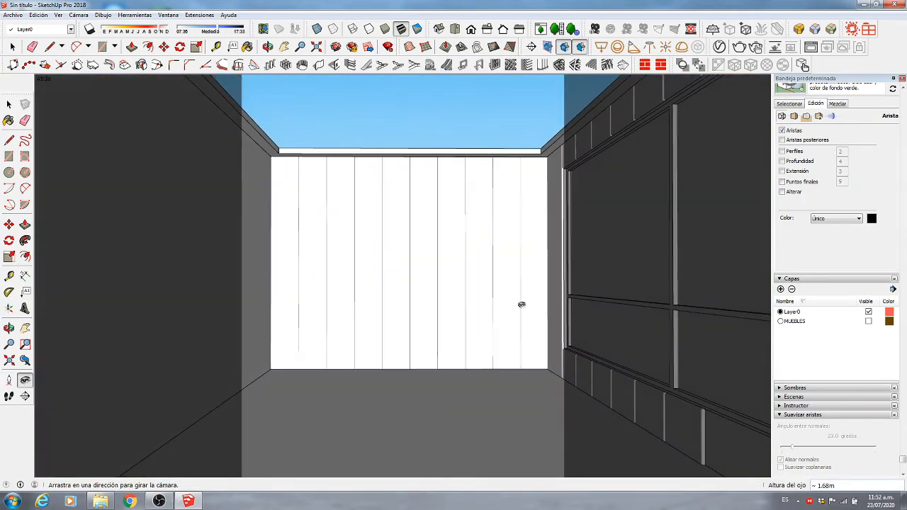
# - Set the camera's eye height to 1.3 m and frame the paneled wall and window inside the safe frame
pyautogui.moveTo(521, 305); pyautogui.dragTo(506, 303)
pyautogui.write('1.')
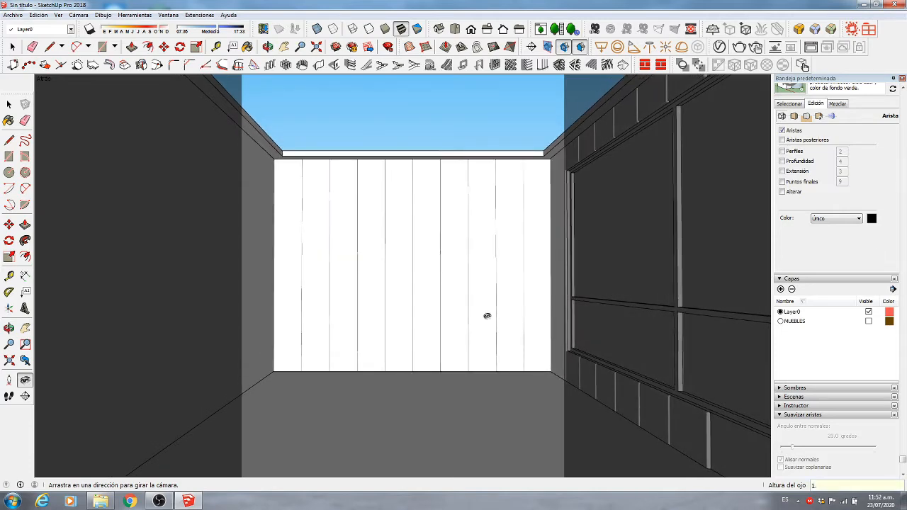
pyautogui.write('3')
pyautogui.press('Return')
pyautogui.keyDown('shift'); pyautogui.moveTo(495, 310); pyautogui.dragTo(459, 307, button='middle'); pyautogui.keyUp('shift')
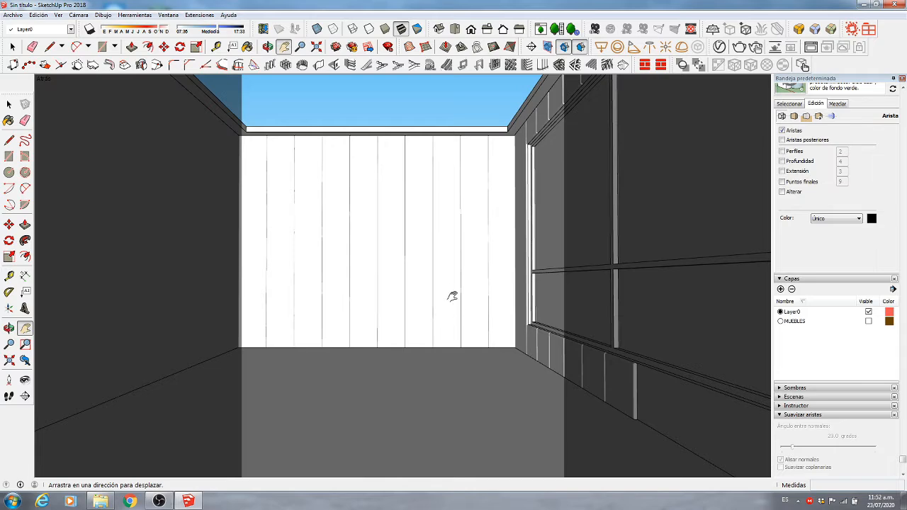
pyautogui.click(25, 380)
pyautogui.moveTo(298, 278); pyautogui.dragTo(332, 271)
# - Switch the camera to two-point perspective and save the view as a new scene
pyautogui.click(79, 15)
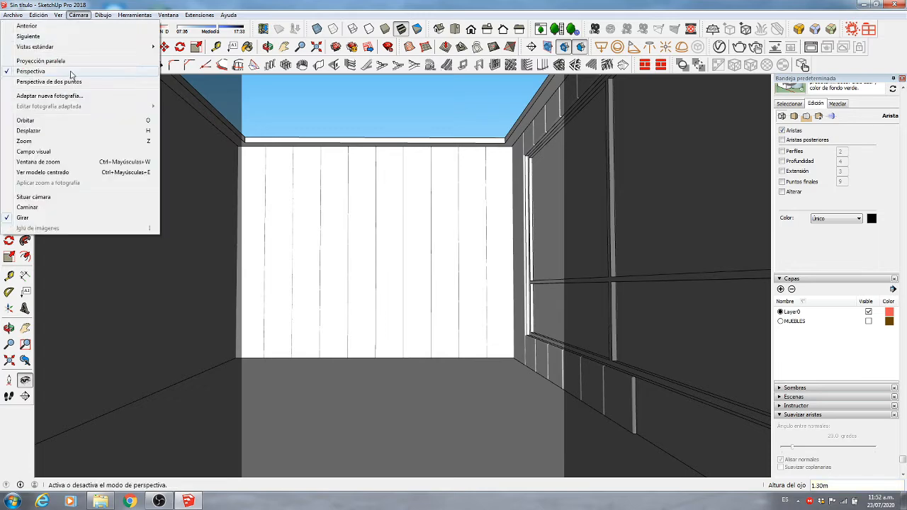
pyautogui.click(132, 75)
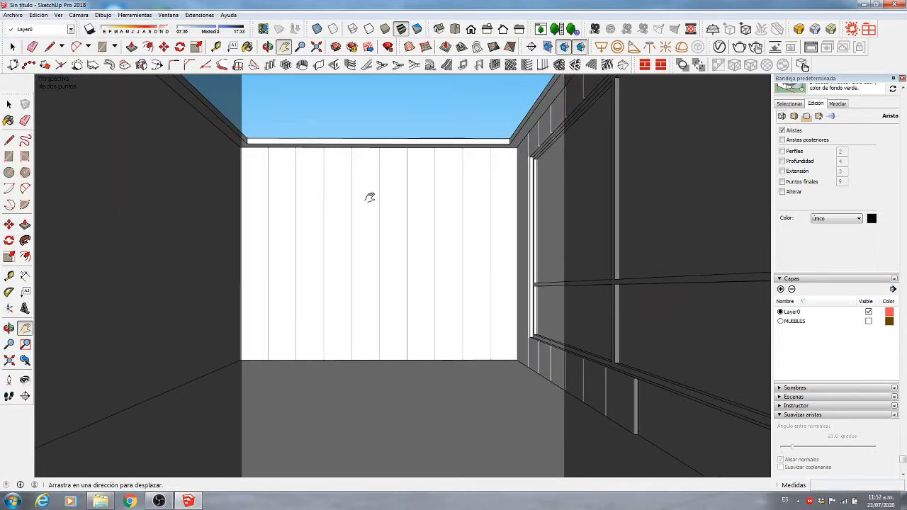
pyautogui.click(58, 15)
pyautogui.moveTo(43, 176)
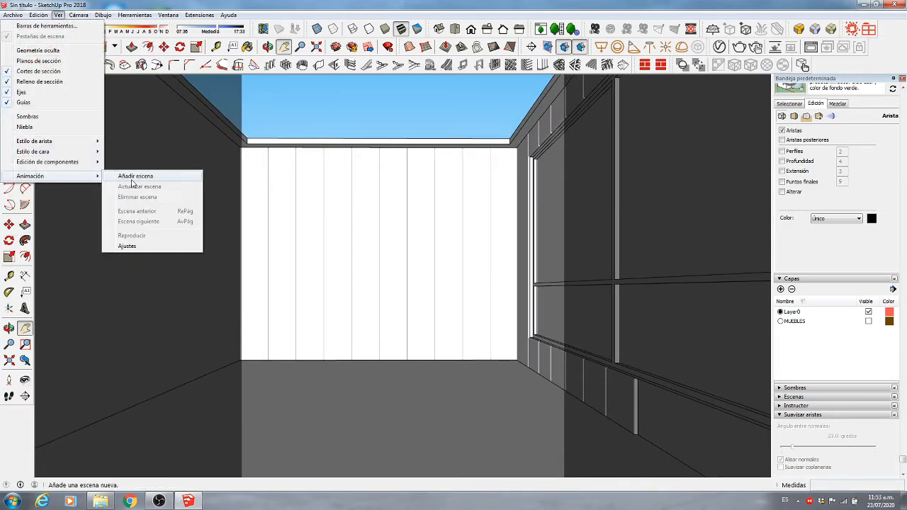
pyautogui.click(135, 176)
pyautogui.click(464, 291)
# - Move the separate ceiling slab onto the top of the room's walls
pyautogui.moveTo(381, 219); pyautogui.dragTo(405, 226, button='middle')
pyautogui.scroll(-3, 405, 227)
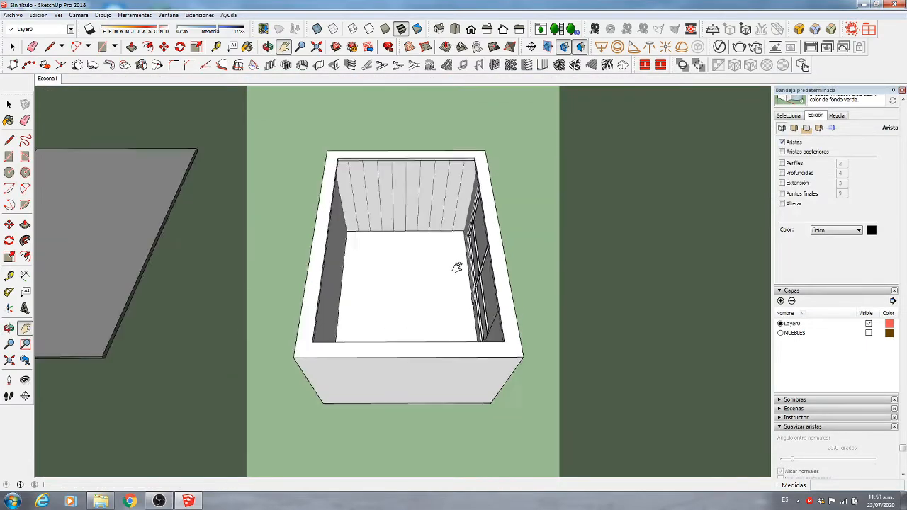
pyautogui.moveTo(458, 267); pyautogui.dragTo(638, 326, button='middle')
pyautogui.press('space')
pyautogui.click(203, 205)
pyautogui.scroll(1, 212, 204)
pyautogui.press('m')
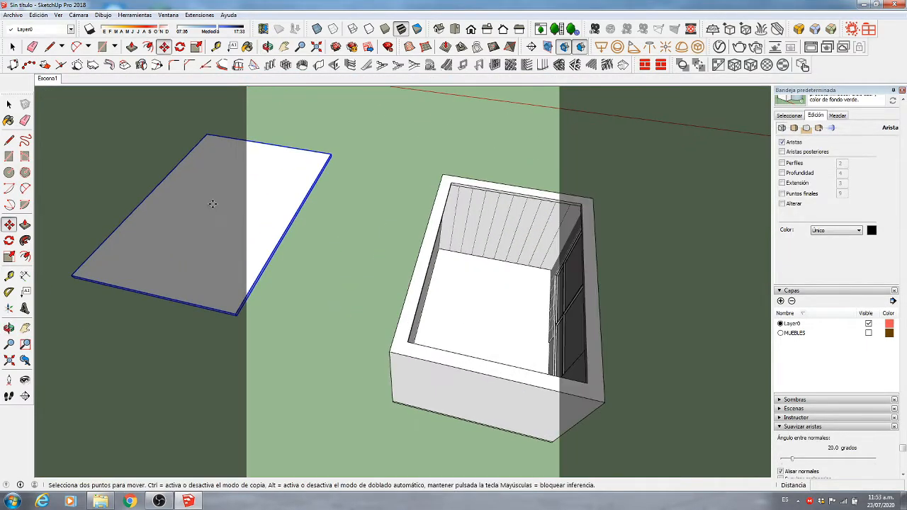
pyautogui.scroll(3, 565, 336)
pyautogui.scroll(-3, 422, 319)
pyautogui.moveTo(439, 308)
pyautogui.mouseDown(button='middle')
pyautogui.moveTo(447, 328)
pyautogui.moveTo(436, 304)
pyautogui.mouseUp(button='middle')
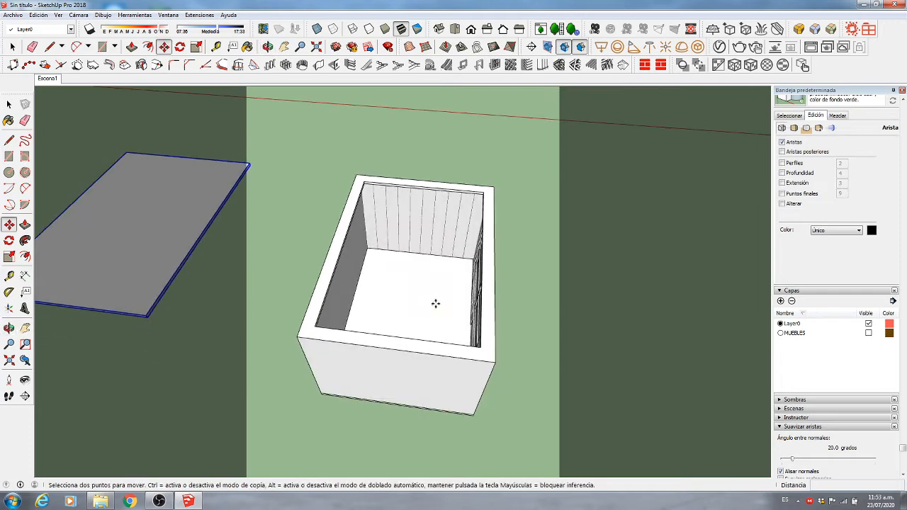
pyautogui.click(161, 218)
pyautogui.press('Return')
pyautogui.press('space')
pyautogui.click(289, 202)
# - Return to the saved interior scene and open the materials list in the V-Ray Asset Editor
pyautogui.click(45, 80)
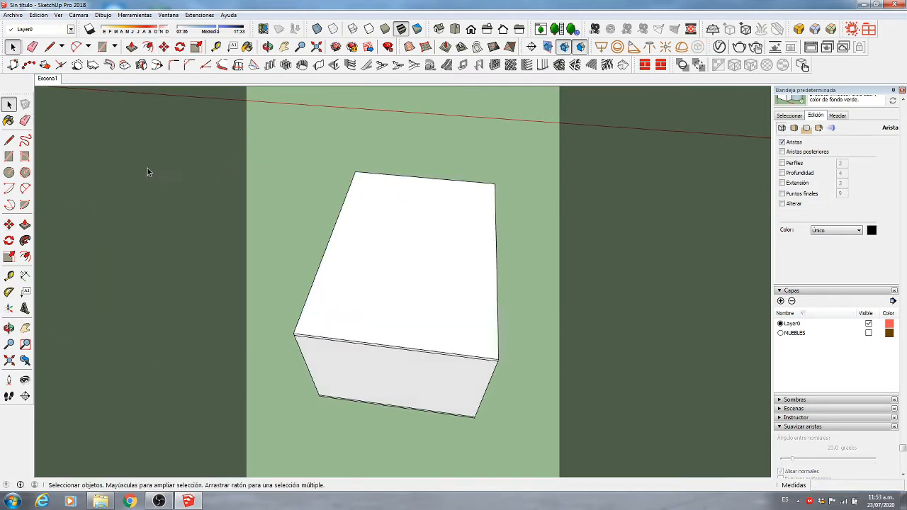
pyautogui.click(722, 49)
pyautogui.click(384, 108)
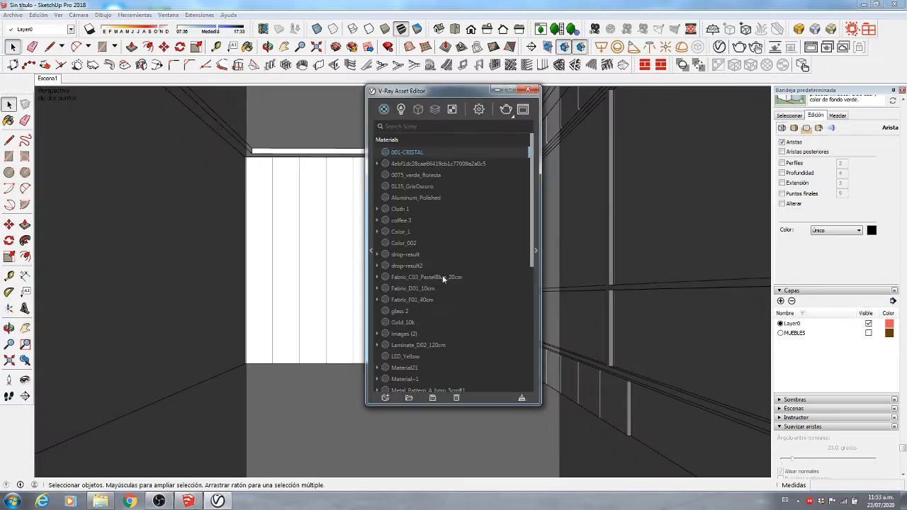
# - Add the 01-CRISTAL glass material to the scene and apply it to the window panes
pyautogui.click(385, 398)
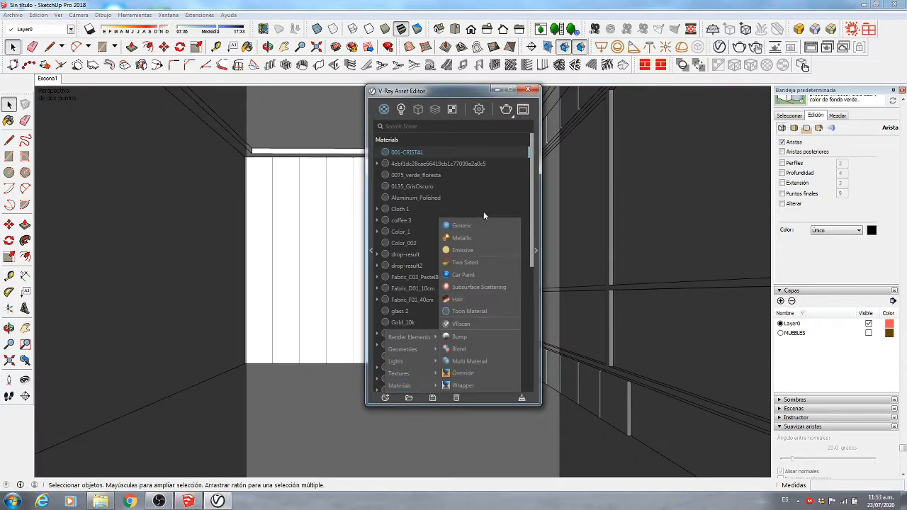
pyautogui.click(453, 222)
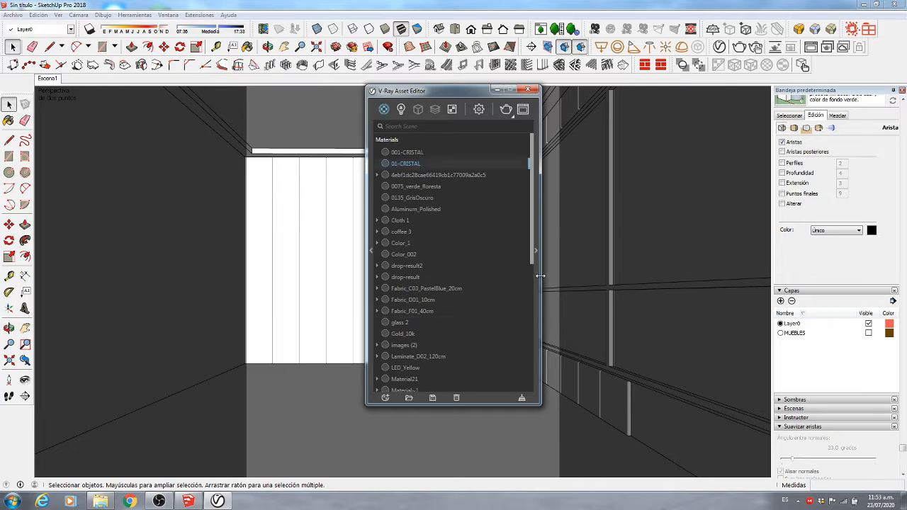
pyautogui.click(536, 262)
pyautogui.click(563, 260)
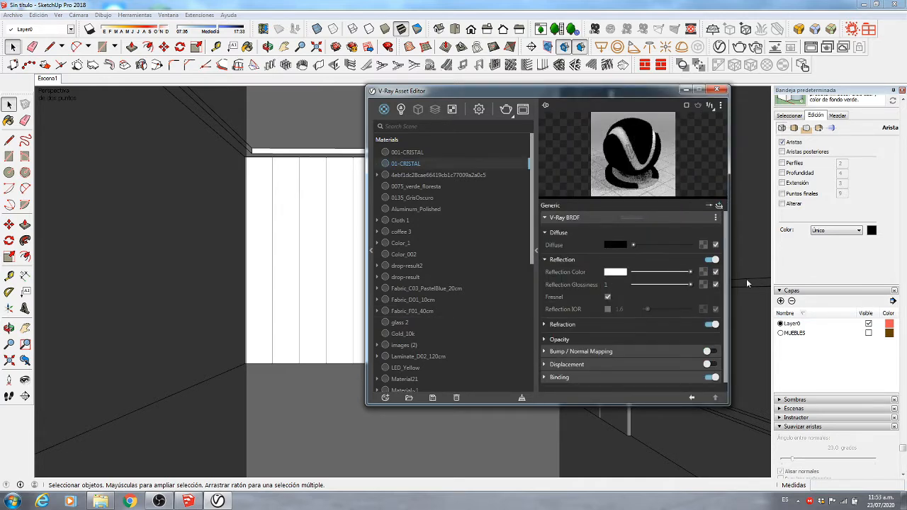
pyautogui.click(624, 325)
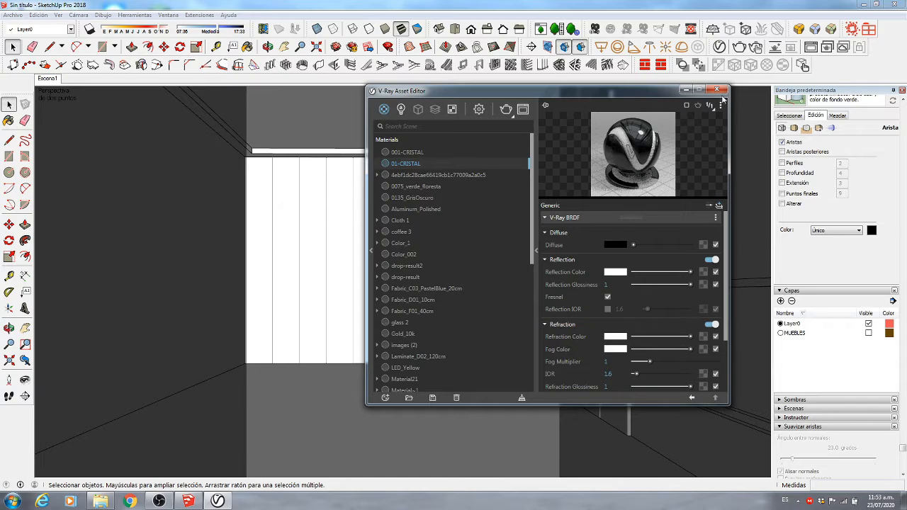
pyautogui.click(718, 90)
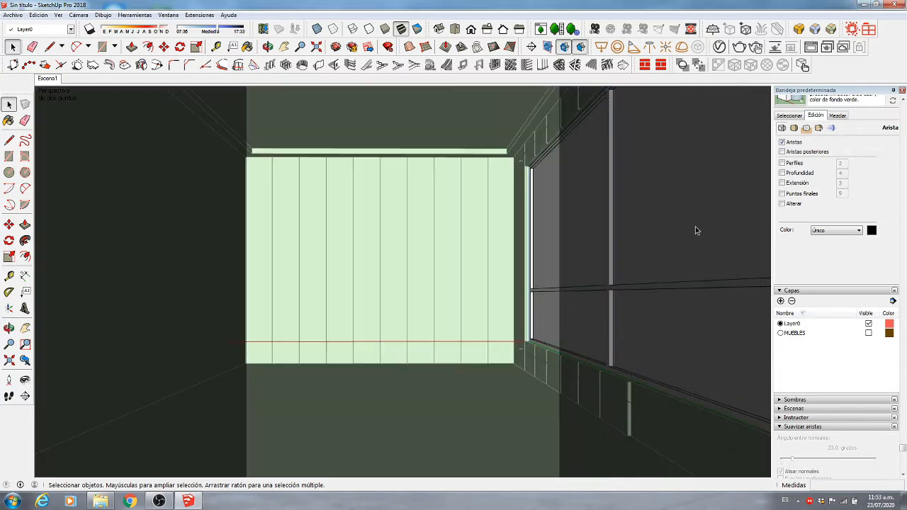
pyautogui.press('b')
pyautogui.press('space')
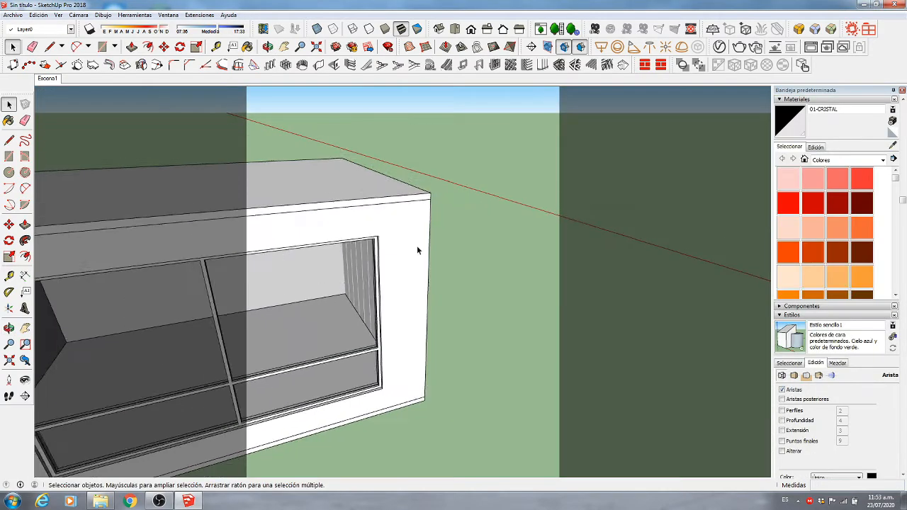
# - Turn on shadows and adjust the sun's month so that sunlight enters the room through the window
pyautogui.scroll(-7, 417, 249)
pyautogui.moveTo(418, 250); pyautogui.dragTo(447, 273, button='middle')
pyautogui.moveTo(369, 212); pyautogui.dragTo(368, 297, button='middle')
pyautogui.click(90, 29)
pyautogui.moveTo(297, 217); pyautogui.dragTo(177, 236, button='middle')
pyautogui.moveTo(151, 32); pyautogui.dragTo(156, 31)
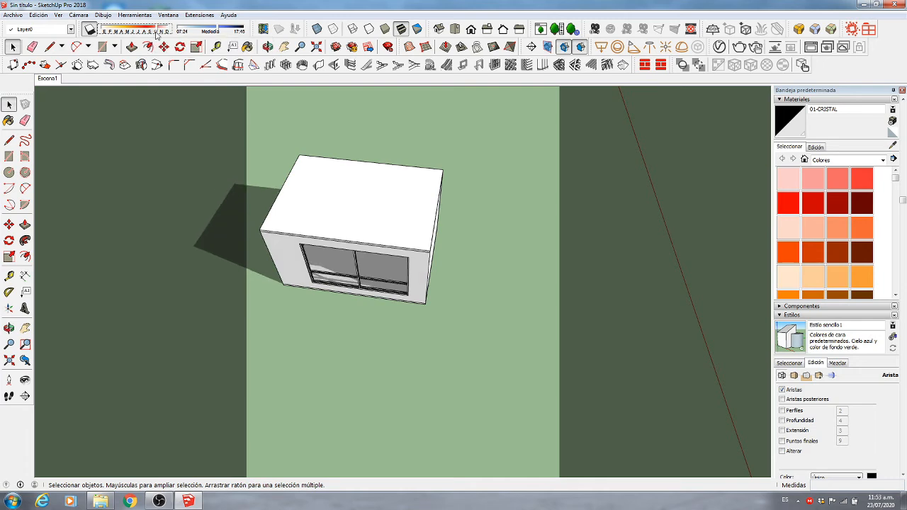
pyautogui.click(89, 30)
# - Adjust the sun's time of day from the saved interior scene and update the scene with it
pyautogui.click(48, 79)
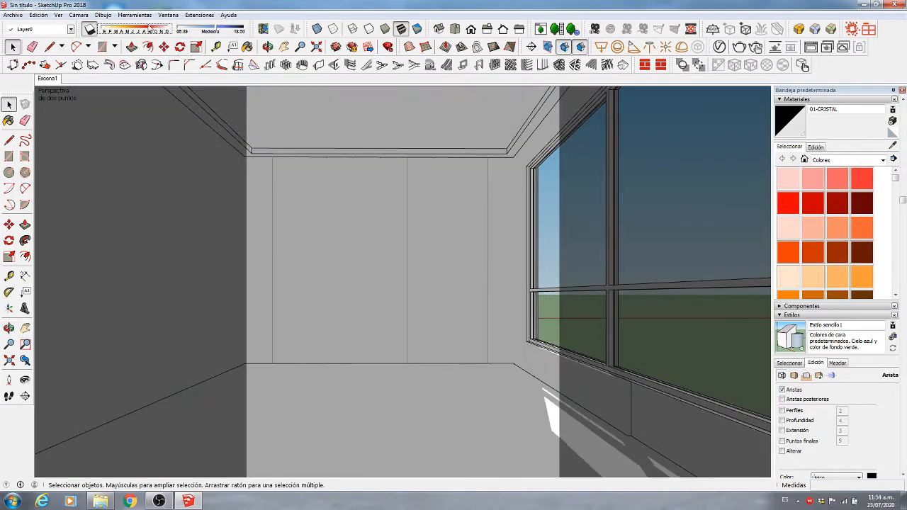
pyautogui.moveTo(217, 31); pyautogui.dragTo(224, 33)
pyautogui.rightClick(50, 79)
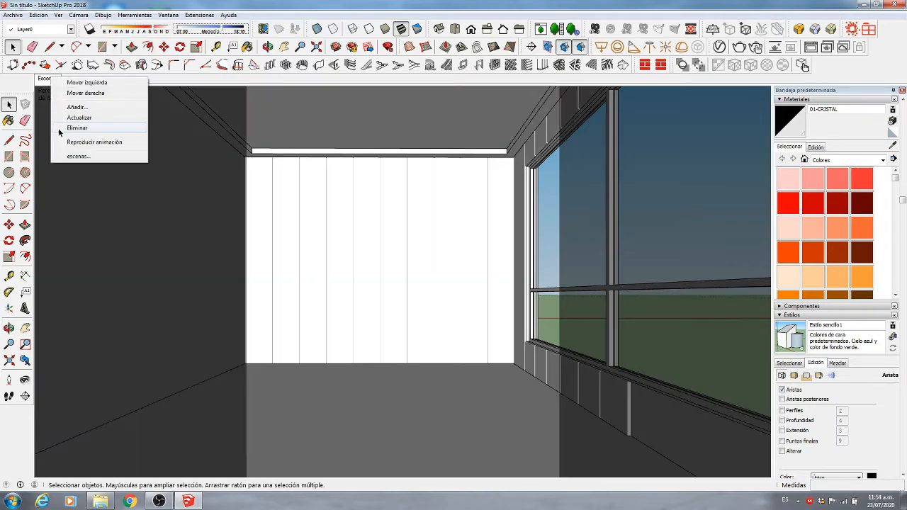
pyautogui.click(79, 118)
# - Turn on Material Override with the 01-CRISTAL material excluded from it, and set the render quality to Low
pyautogui.click(720, 46)
pyautogui.click(479, 109)
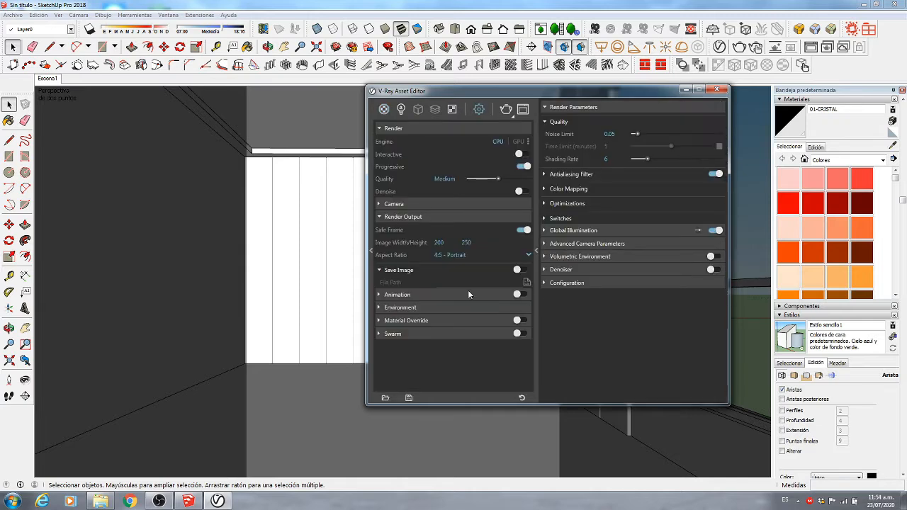
pyautogui.click(383, 109)
pyautogui.scroll(-5, 631, 297)
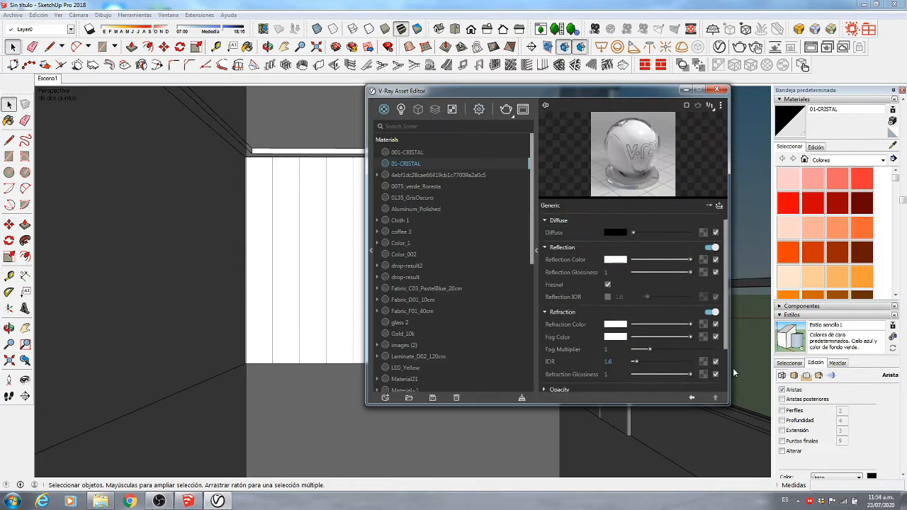
pyautogui.click(479, 109)
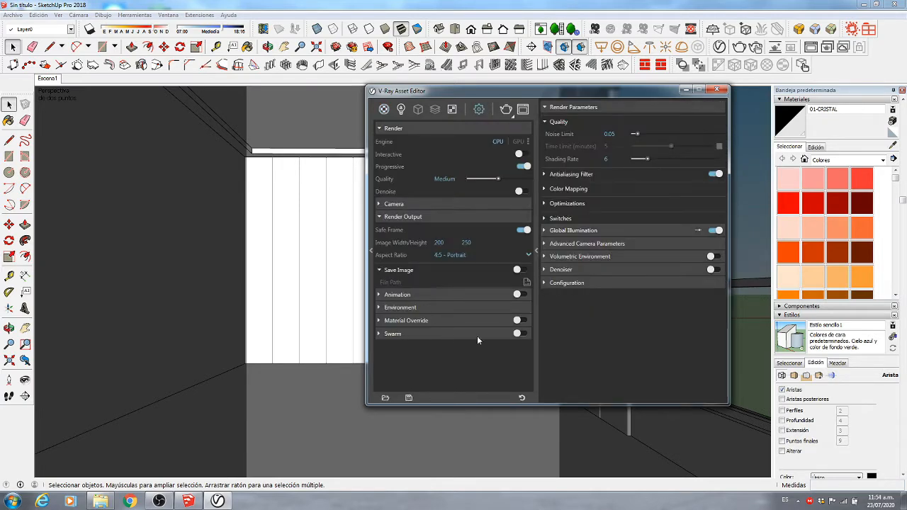
pyautogui.click(519, 321)
pyautogui.click(717, 90)
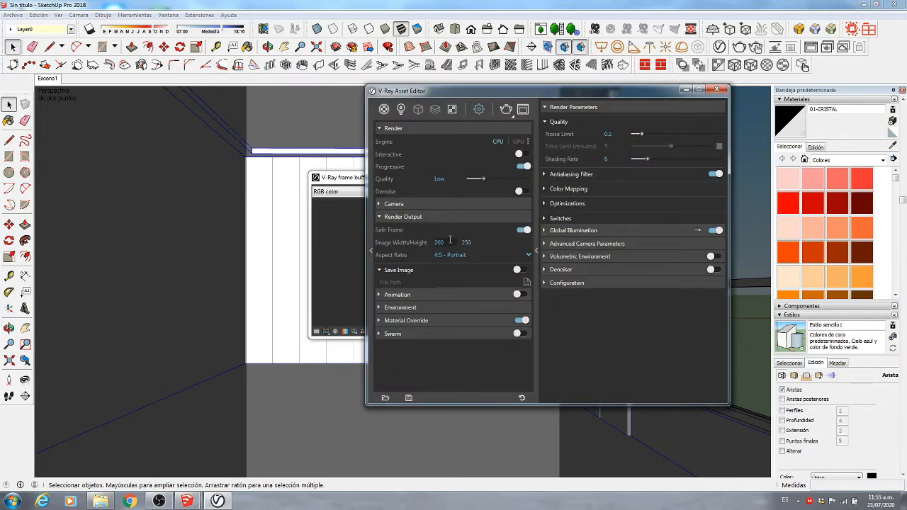
# - Set the camera's exposure value to 10 and the SunLight's size multiplier to 25
pyautogui.click(428, 205)
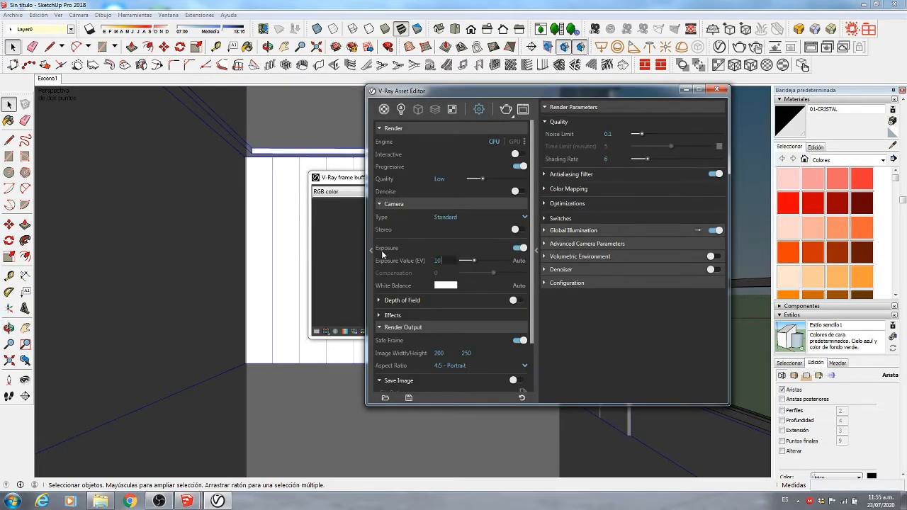
pyautogui.click(402, 109)
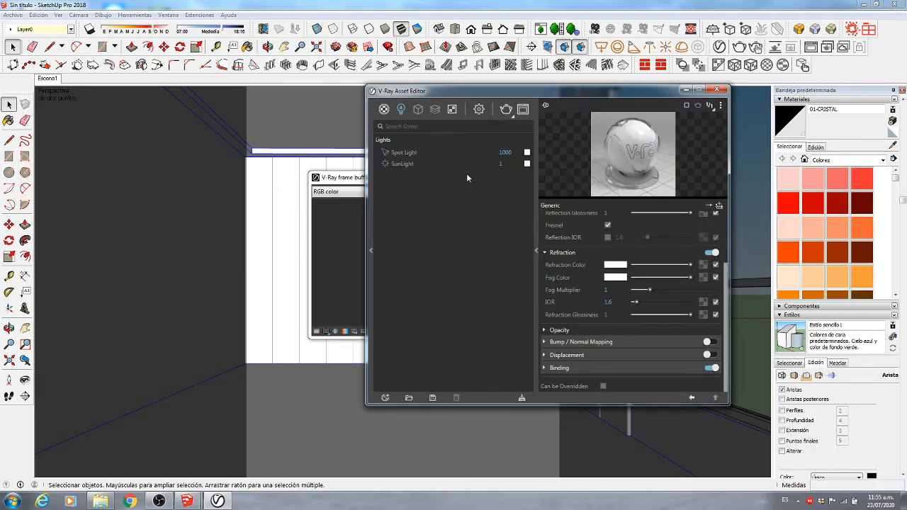
pyautogui.click(418, 163)
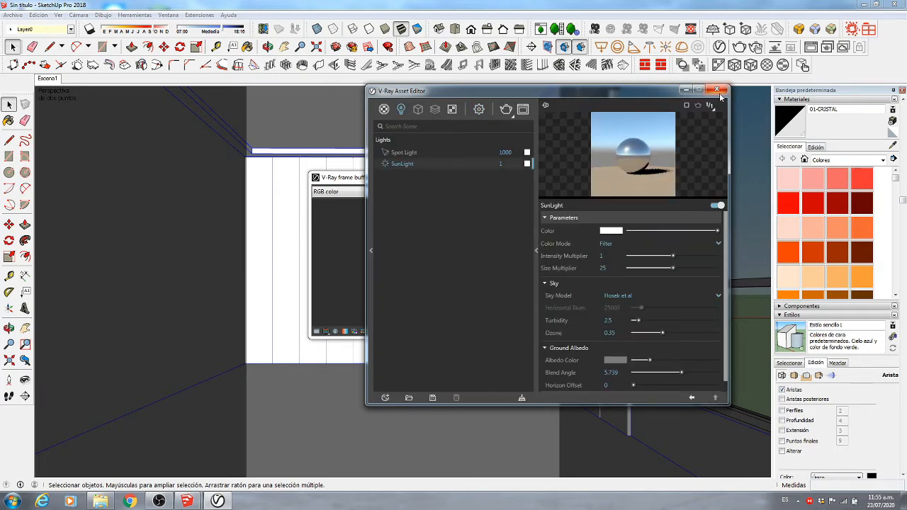
# - Run a test render to check the room's sunlight and exposure, then close the frame buffer
pyautogui.moveTo(604, 97); pyautogui.dragTo(653, 101)
pyautogui.moveTo(411, 180); pyautogui.dragTo(282, 167)
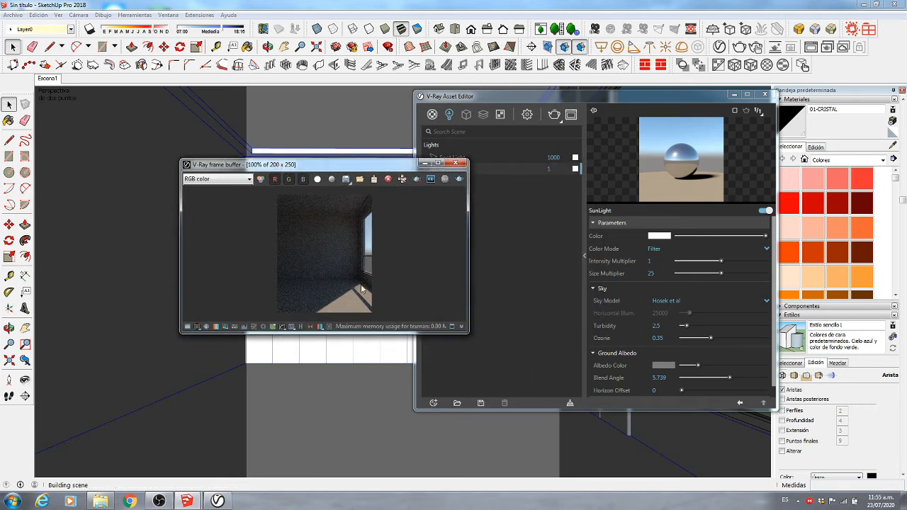
pyautogui.moveTo(370, 169); pyautogui.dragTo(348, 168)
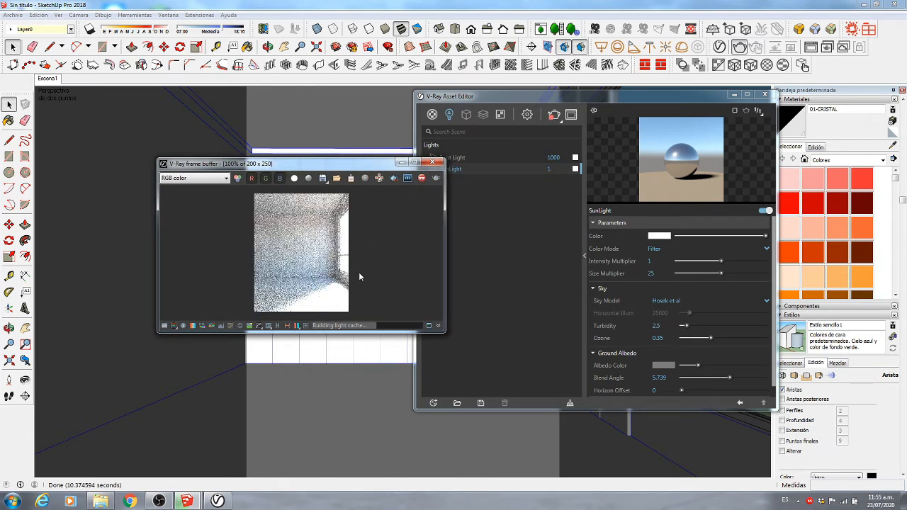
pyautogui.click(432, 162)
# - Place a dome light on the room's floor and load the champagne_castle_1_8k HDR as its texture
pyautogui.click(617, 47)
pyautogui.click(341, 465)
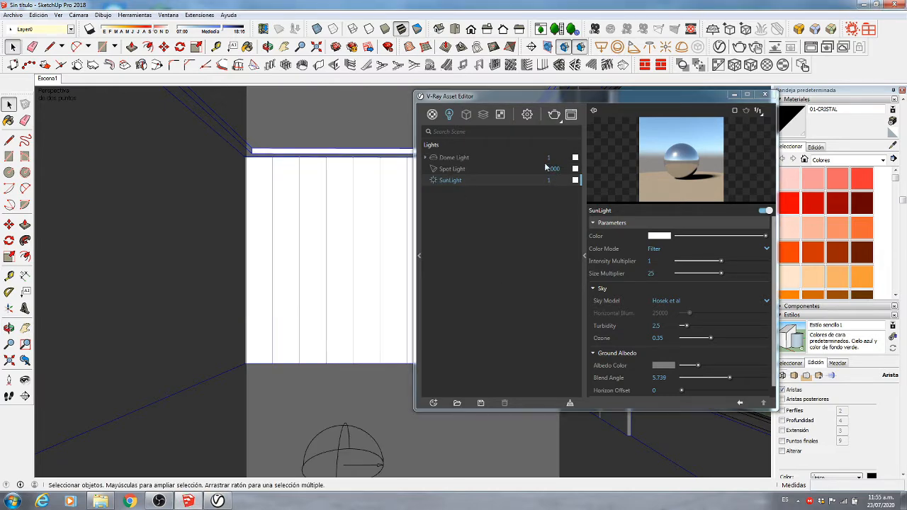
pyautogui.click(516, 161)
pyautogui.click(756, 236)
pyautogui.click(768, 235)
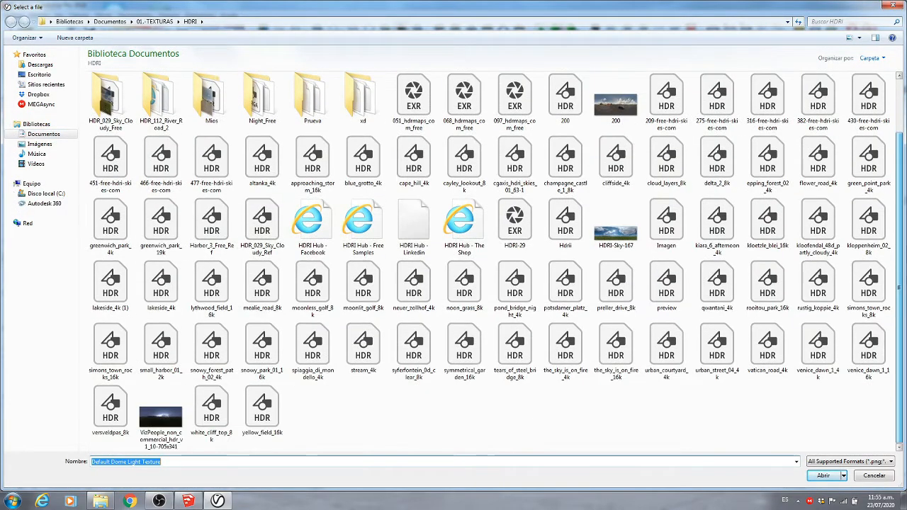
pyautogui.doubleClick(565, 161)
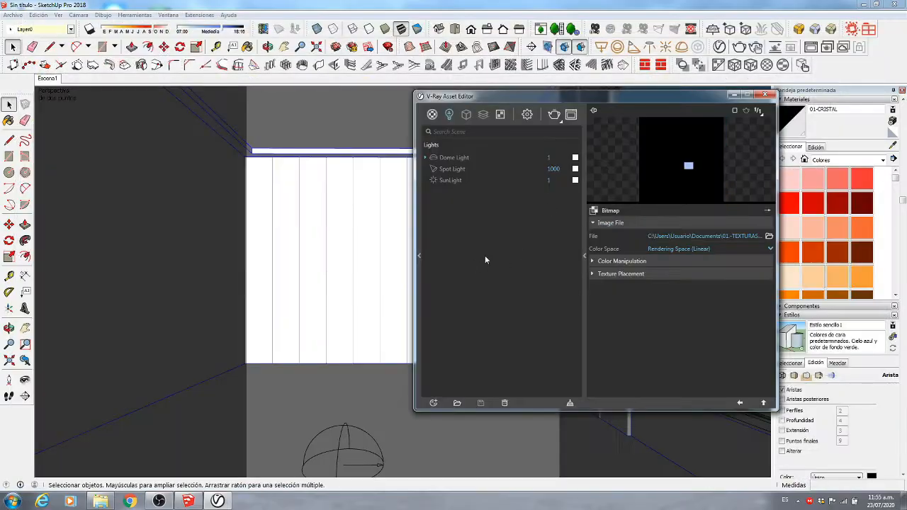
# - Set the dome light to Sphere shape and intensity 40, with only Affect Reflections enabled among its visibility and affect options
pyautogui.click(741, 403)
pyautogui.click(660, 283)
pyautogui.click(662, 304)
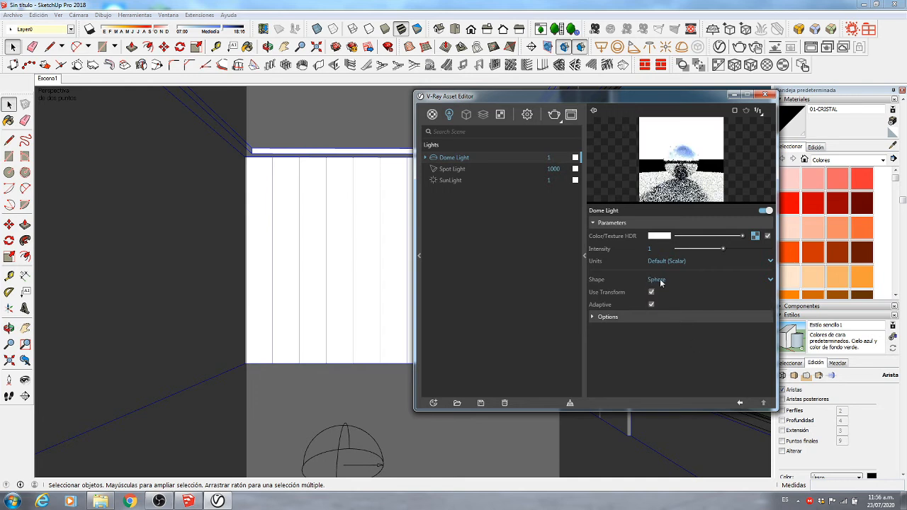
pyautogui.write('40')
pyautogui.press('Return')
pyautogui.click(655, 316)
pyautogui.scroll(-1, 653, 340)
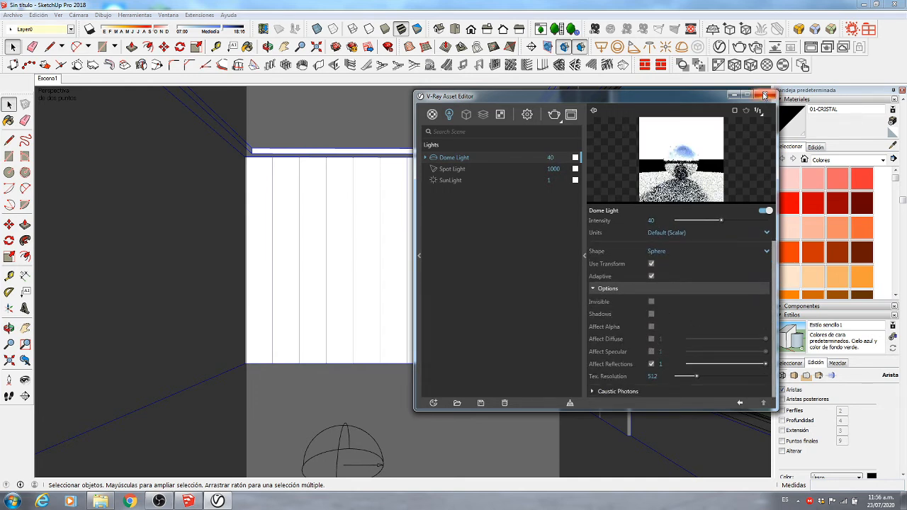
pyautogui.click(765, 96)
# - Render the interior again to check the HDR background seen through the window
pyautogui.click(811, 47)
pyautogui.moveTo(645, 100); pyautogui.dragTo(692, 93)
pyautogui.click(436, 179)
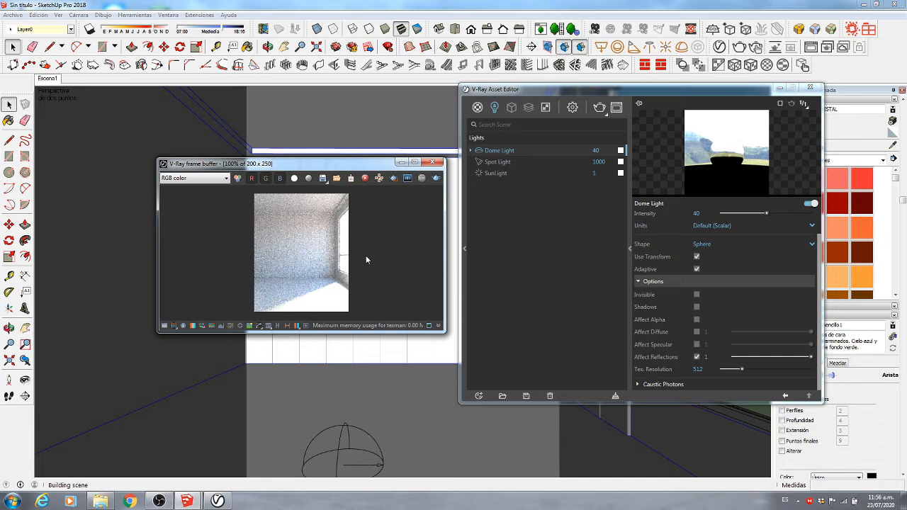
pyautogui.moveTo(348, 164); pyautogui.dragTo(347, 158)
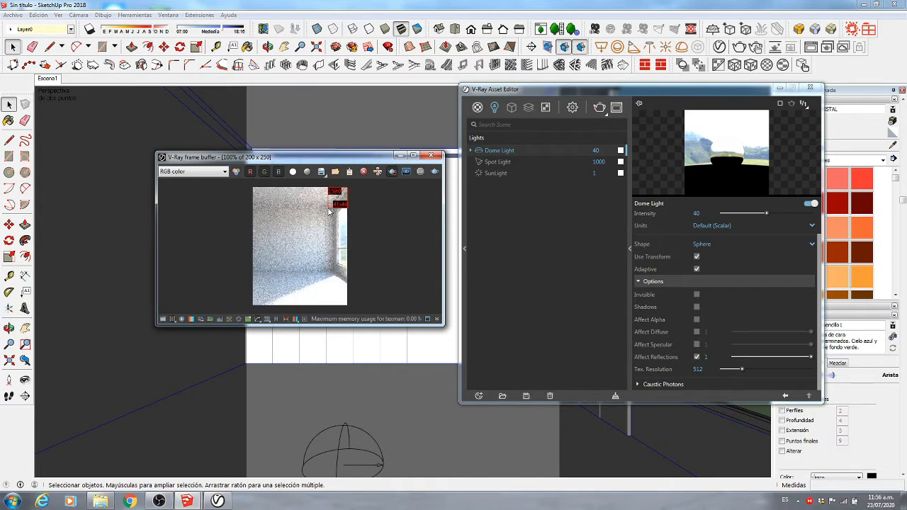
# - Rotate the dome light about its vertical axis and move it about 0.32 m along the floor
pyautogui.click(380, 467)
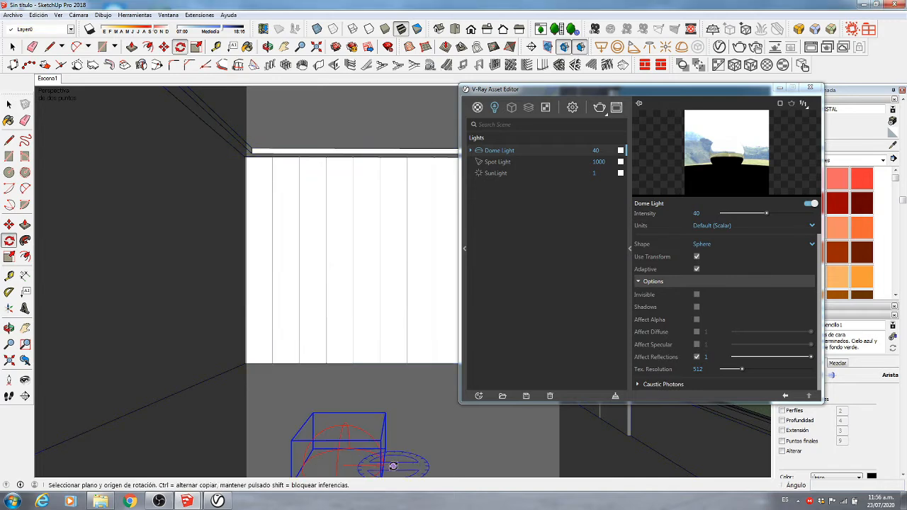
pyautogui.press('q')
pyautogui.press('m')
pyautogui.moveTo(477, 451); pyautogui.dragTo(483, 468)
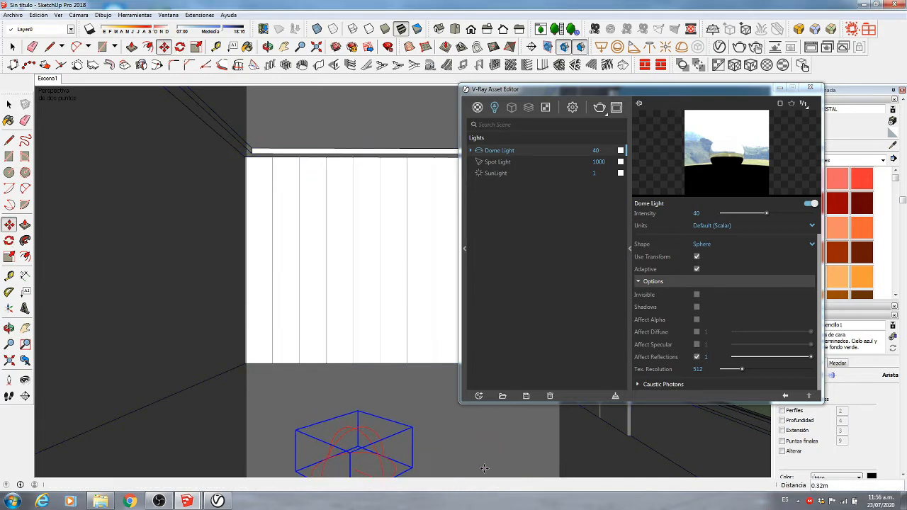
pyautogui.press('space')
# - Test-render the window region to examine the rotated HDR background, then stop the render and close the frame buffer
pyautogui.click(663, 89)
pyautogui.click(435, 172)
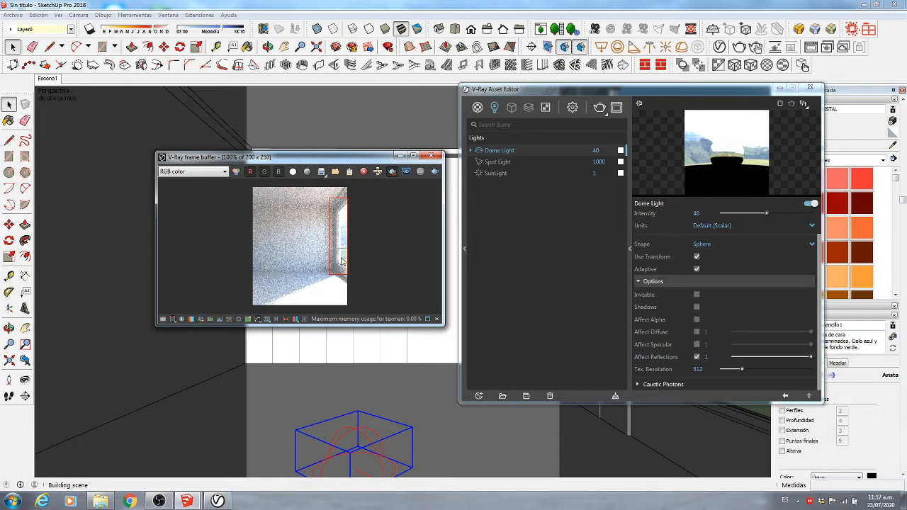
pyautogui.moveTo(360, 163)
pyautogui.mouseDown()
pyautogui.moveTo(358, 146)
pyautogui.moveTo(374, 174)
pyautogui.mouseUp()
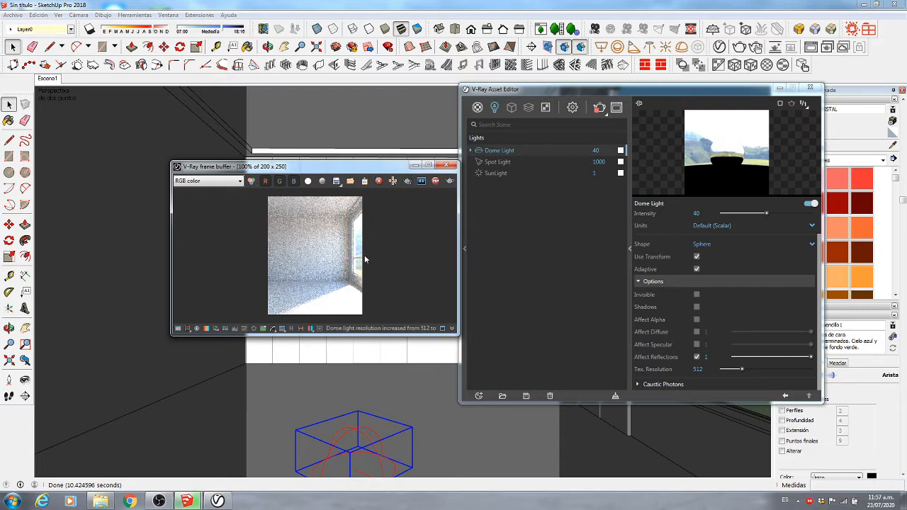
pyautogui.moveTo(384, 168); pyautogui.dragTo(376, 167)
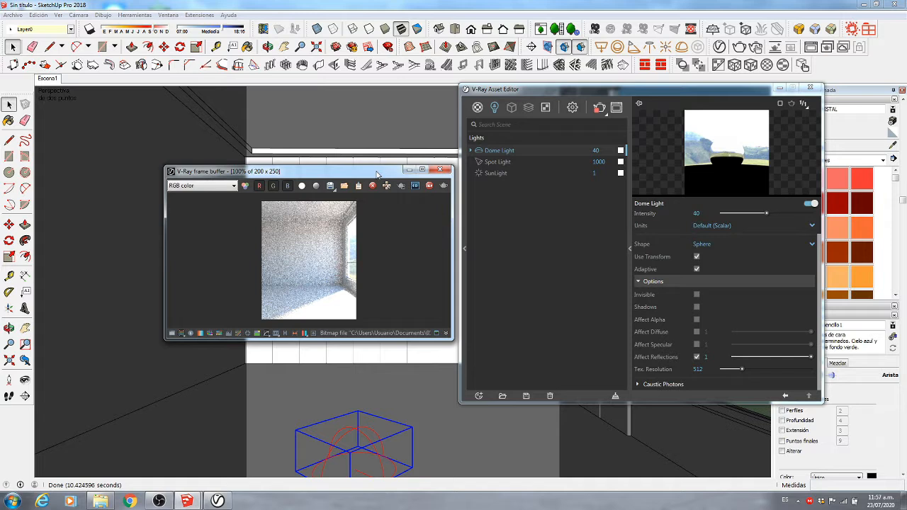
pyautogui.moveTo(376, 174); pyautogui.dragTo(382, 172)
pyautogui.click(406, 184)
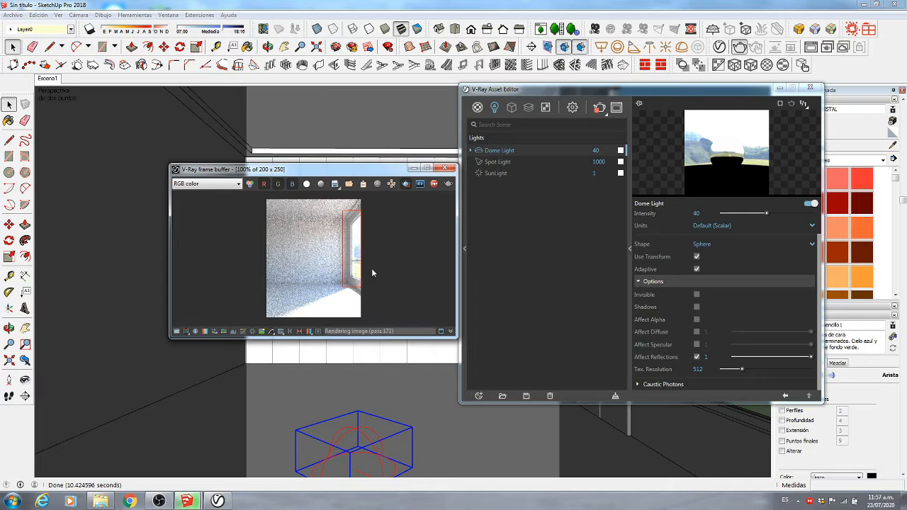
pyautogui.click(433, 184)
pyautogui.click(445, 171)
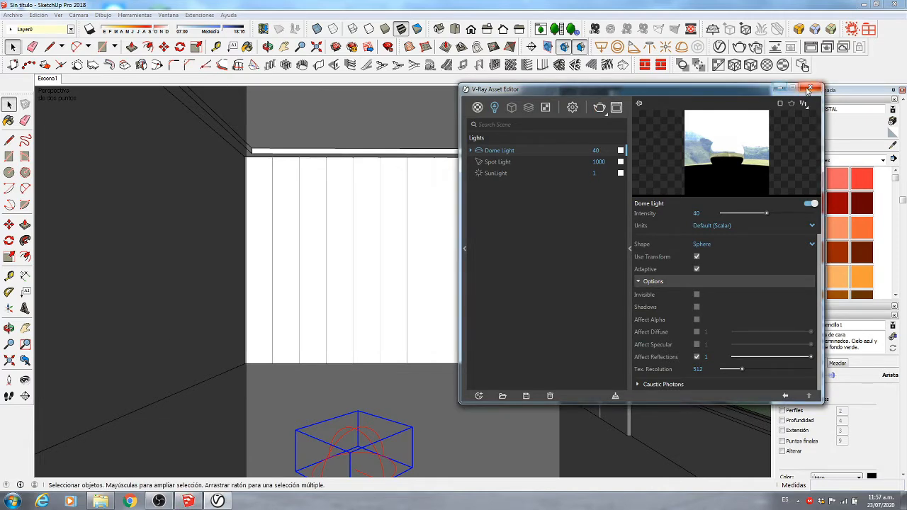
# - Make the MUEBLES furniture layer visible in the whole model
pyautogui.click(425, 248)
pyautogui.moveTo(425, 248)
pyautogui.mouseDown(button='middle')
pyautogui.moveTo(385, 243)
pyautogui.moveTo(401, 270)
pyautogui.moveTo(478, 205)
pyautogui.moveTo(402, 210)
pyautogui.moveTo(182, 314)
pyautogui.moveTo(429, 281)
pyautogui.moveTo(370, 318)
pyautogui.moveTo(403, 324)
pyautogui.moveTo(383, 283)
pyautogui.moveTo(429, 379)
pyautogui.moveTo(383, 376)
pyautogui.mouseUp(button='middle')
pyautogui.scroll(-4, 428, 281)
pyautogui.scroll(-3, 390, 295)
pyautogui.scroll(-3, 428, 379)
pyautogui.keyDown('shift'); pyautogui.moveTo(383, 376); pyautogui.dragTo(769, 280, button='middle'); pyautogui.keyUp('shift')
pyautogui.keyDown('shift'); pyautogui.moveTo(769, 280); pyautogui.dragTo(691, 288, button='middle'); pyautogui.keyUp('shift')
pyautogui.scroll(-5, 803, 397)
pyautogui.click(868, 314)
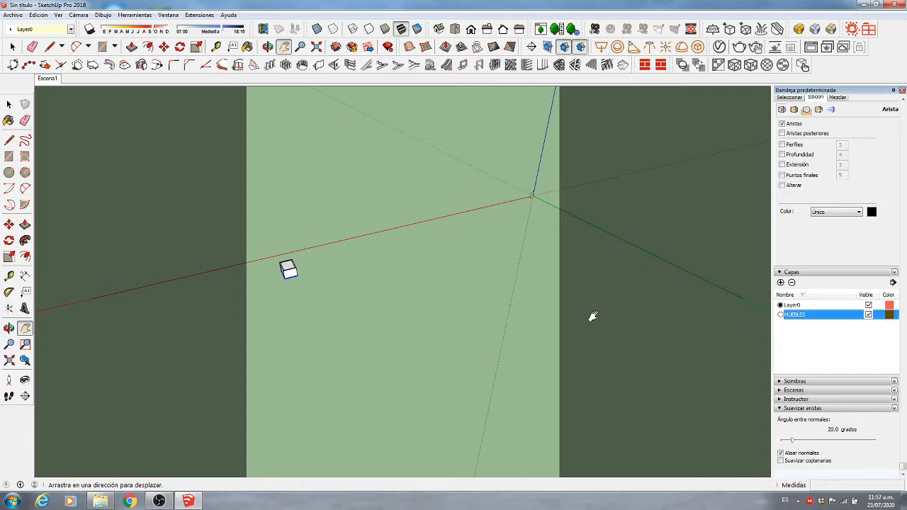
# - Move the furniture group from the model origin to beside the room, about 147 m away
pyautogui.press('space')
pyautogui.click(533, 196)
pyautogui.press('m')
pyautogui.click(538, 226)
pyautogui.click(269, 321)
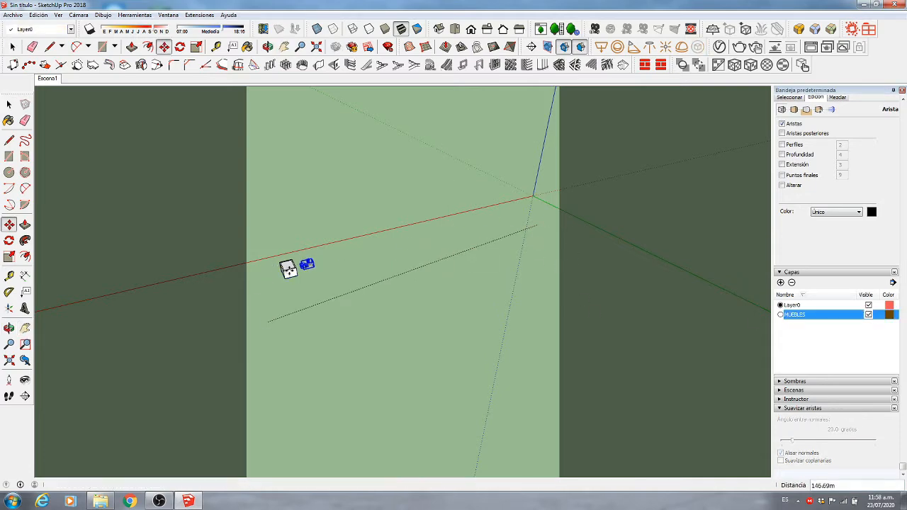
# - Rotate the furniture group about the vertical axis to line it up with the room
pyautogui.scroll(7, 289, 271)
pyautogui.moveTo(289, 272); pyautogui.dragTo(667, 333, button='middle')
pyautogui.scroll(2, 413, 333)
pyautogui.scroll(3, 414, 334)
pyautogui.press('q')
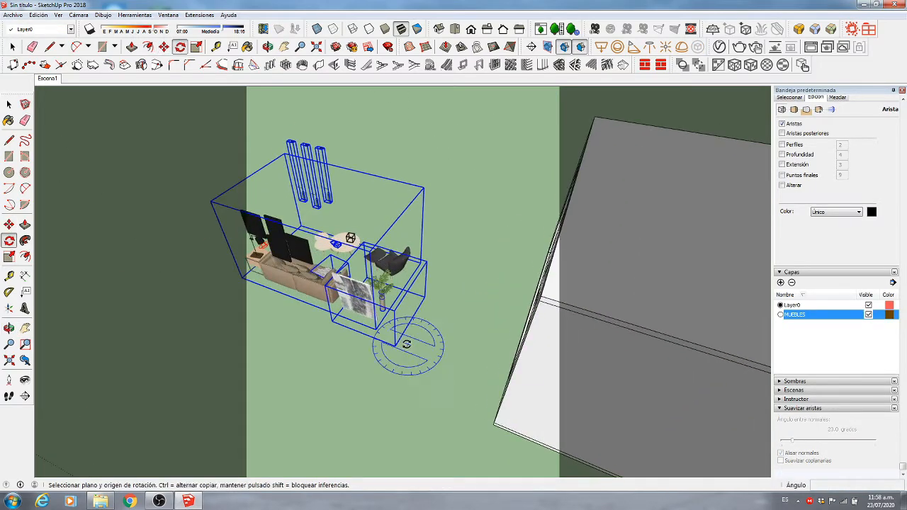
pyautogui.click(419, 324)
pyautogui.click(453, 273)
pyautogui.click(372, 414)
pyautogui.scroll(-6, 279, 308)
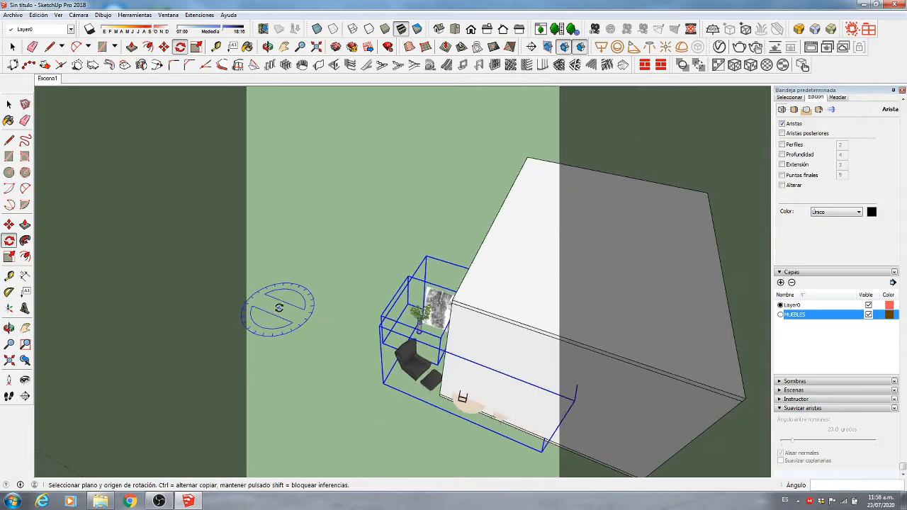
# - Move the furniture group from outside into the room
pyautogui.moveTo(624, 369); pyautogui.dragTo(794, 239, button='middle')
pyautogui.scroll(1, 794, 239)
pyautogui.moveTo(433, 418); pyautogui.dragTo(546, 454, button='middle')
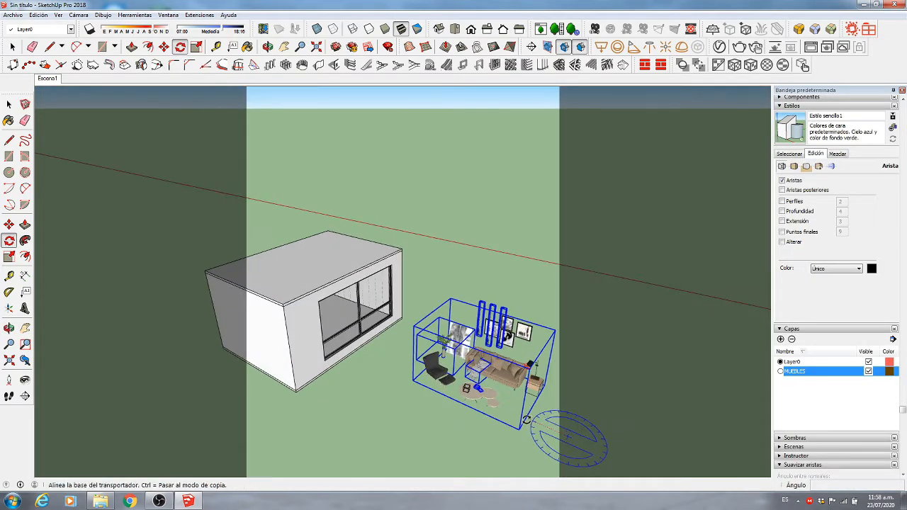
pyautogui.press('m')
pyautogui.click(572, 431)
# - Move the roof slab off the room and place it on the ground beside the walls
pyautogui.press('space')
pyautogui.click(319, 268)
pyautogui.press('m')
pyautogui.moveTo(318, 268); pyautogui.dragTo(496, 411, button='middle')
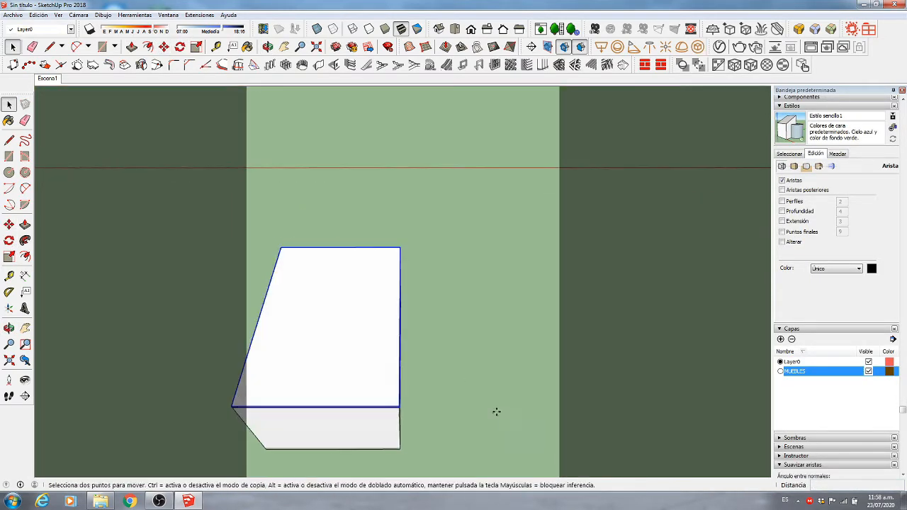
pyautogui.click(506, 411)
pyautogui.click(276, 411)
# - Combine the main furniture, pendant lamps, throw, poster and coffee-table accessories into one group
pyautogui.press('space')
pyautogui.scroll(3, 337, 322)
pyautogui.click(340, 322)
pyautogui.scroll(4, 341, 323)
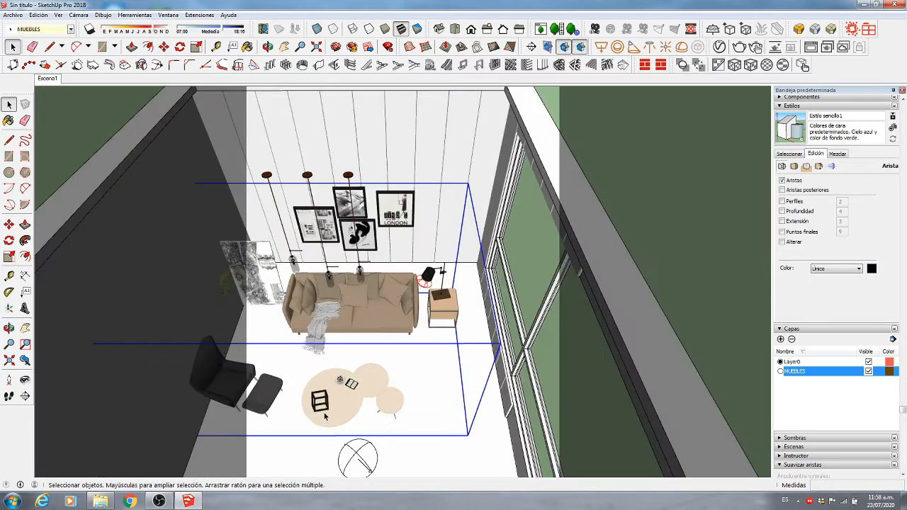
pyautogui.scroll(-1, 452, 274)
pyautogui.scroll(2, 352, 252)
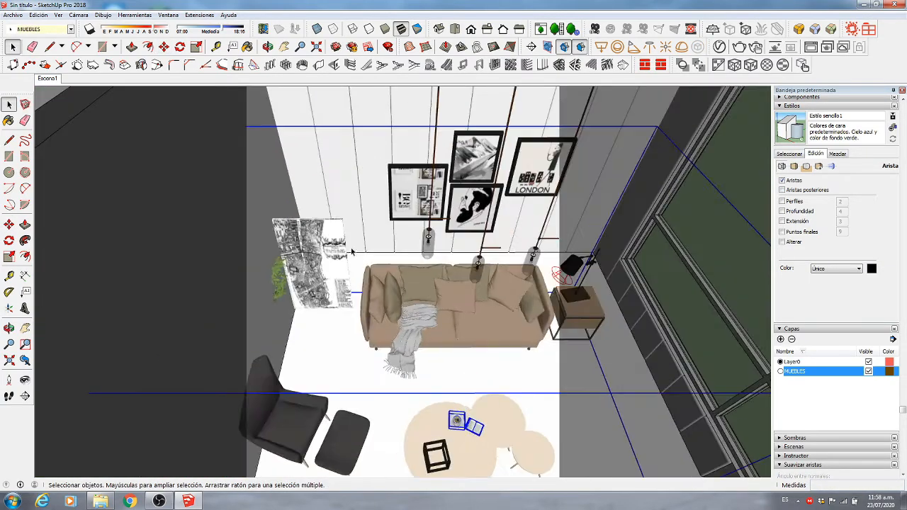
pyautogui.scroll(-3, 347, 183)
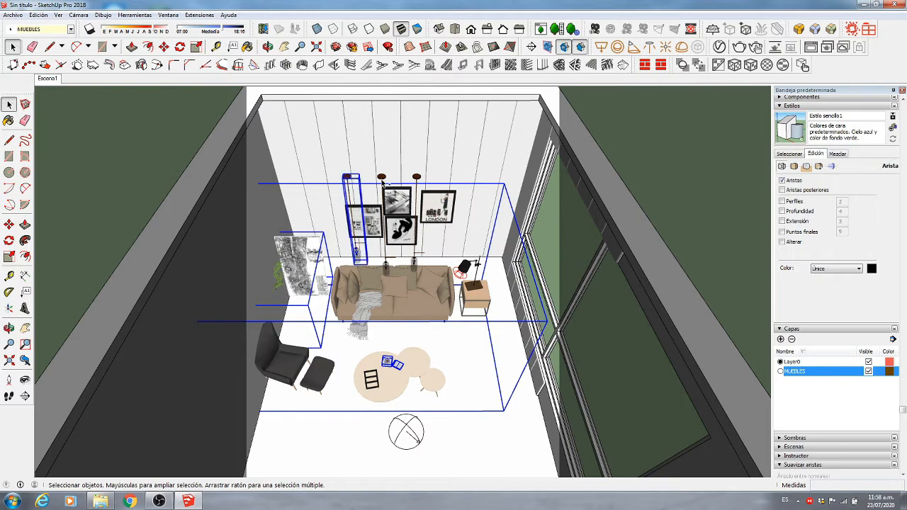
pyautogui.keyDown('shift'); pyautogui.click(368, 305); pyautogui.keyUp('shift')
pyautogui.scroll(2, 372, 303)
pyautogui.rightClick(409, 305)
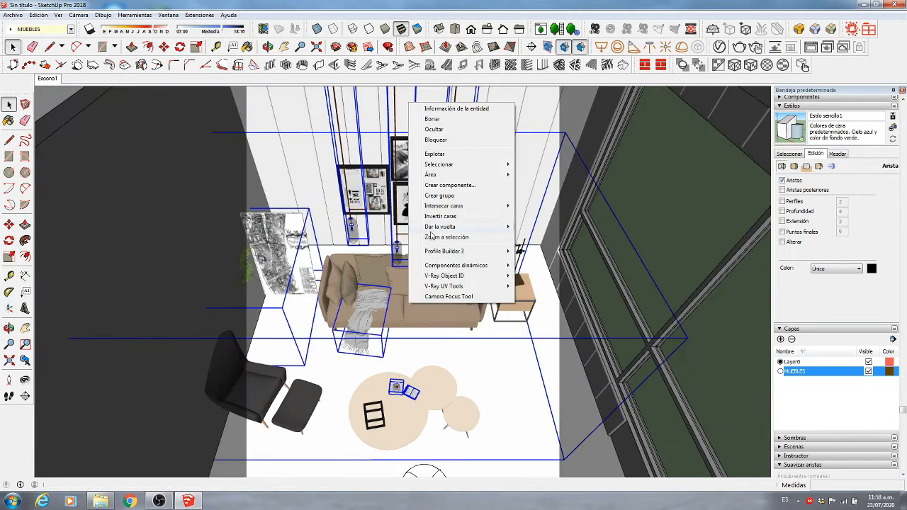
pyautogui.click(433, 196)
# - Position the combined furniture group near the panelled back wall, shifting it about 0.47 m across the floor
pyautogui.moveTo(464, 248); pyautogui.dragTo(401, 310, button='middle')
pyautogui.press('m')
pyautogui.moveTo(581, 249); pyautogui.dragTo(513, 259, button='middle')
pyautogui.scroll(2, 513, 262)
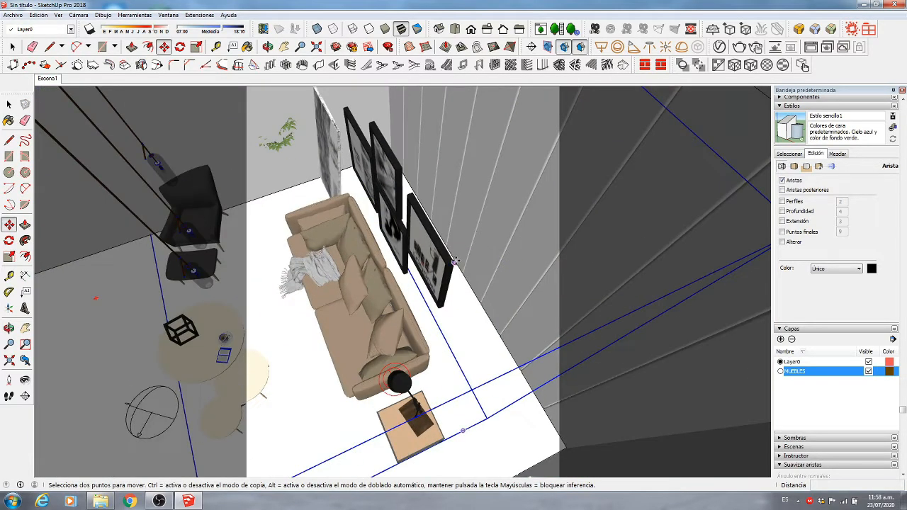
pyautogui.click(455, 262)
pyautogui.moveTo(465, 341); pyautogui.dragTo(540, 329, button='middle')
pyautogui.scroll(5, 498, 290)
pyautogui.moveTo(499, 289); pyautogui.dragTo(436, 436, button='middle')
pyautogui.scroll(-5, 454, 428)
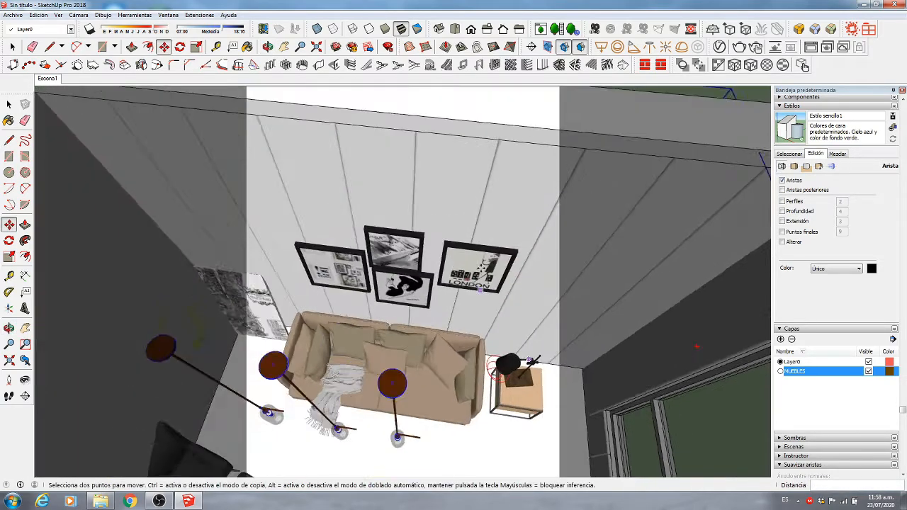
pyautogui.scroll(-2, 433, 436)
pyautogui.scroll(3, 434, 437)
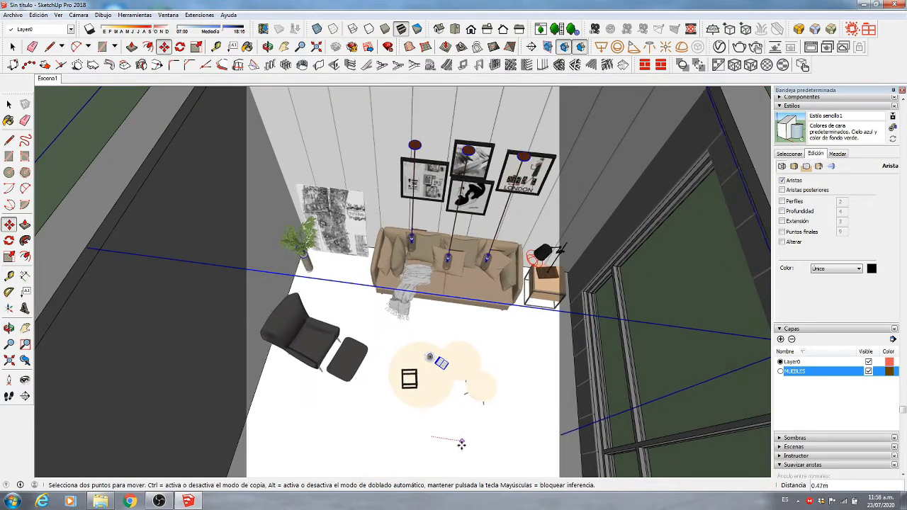
pyautogui.click(461, 443)
# - Return to the Escena1 camera view and update that scene with the furniture layer visible
pyautogui.click(49, 81)
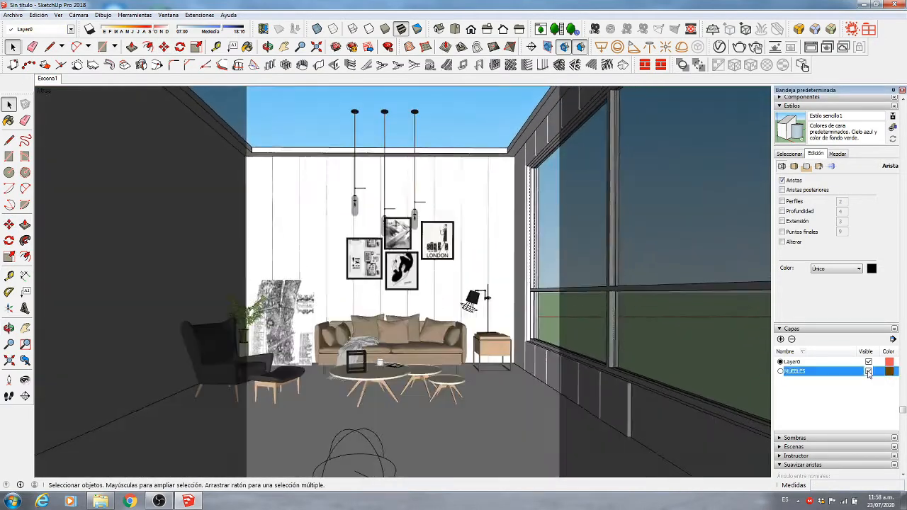
pyautogui.rightClick(51, 79)
pyautogui.click(79, 118)
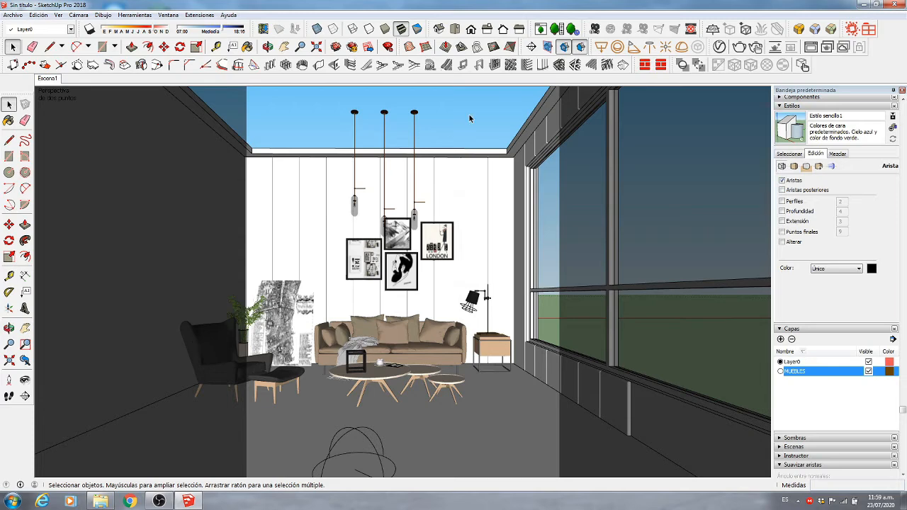
# - Draw a rug rectangle about 4.22 by 3.32 m on the floor beneath the sofa, armchair and coffee tables
pyautogui.moveTo(365, 249); pyautogui.dragTo(380, 418, button='middle')
pyautogui.scroll(-4, 380, 282)
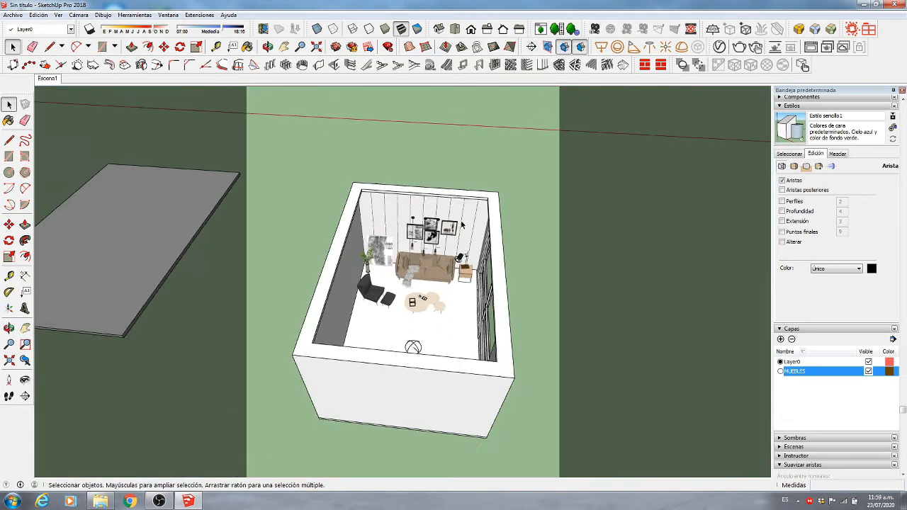
pyautogui.scroll(5, 376, 257)
pyautogui.press('r')
pyautogui.click(337, 204)
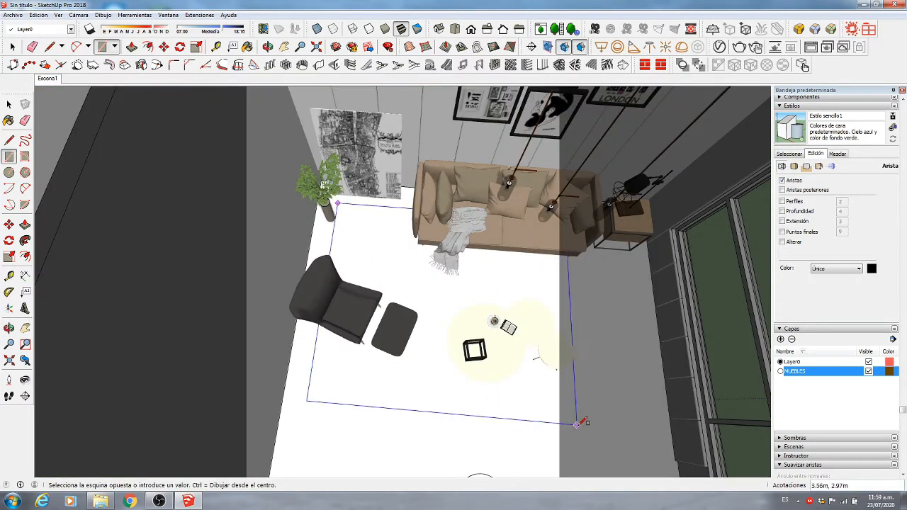
pyautogui.click(632, 458)
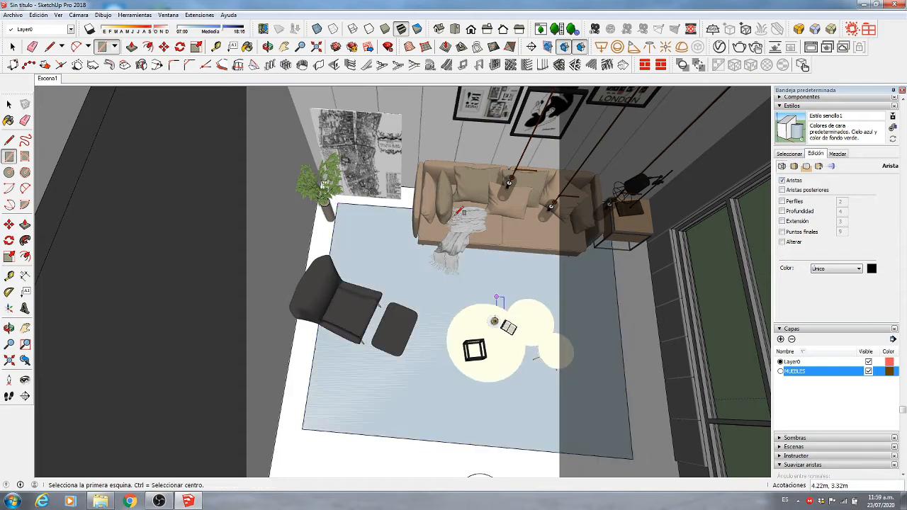
# - Make the rug rectangle, face and edges together, a group
pyautogui.scroll(-2, 460, 212)
pyautogui.moveTo(479, 355); pyautogui.dragTo(532, 324, button='middle')
pyautogui.scroll(3, 533, 323)
pyautogui.press('space')
pyautogui.doubleClick(533, 326)
pyautogui.rightClick(533, 323)
pyautogui.click(584, 231)
# - Open the rug group and extrude its face upward to give the rug a slight thickness
pyautogui.doubleClick(571, 300)
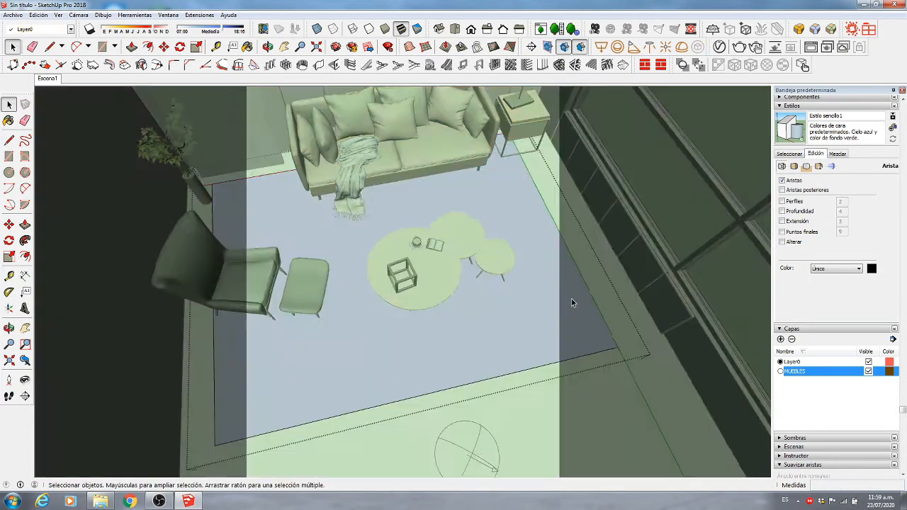
pyautogui.moveTo(571, 301); pyautogui.dragTo(557, 196, button='middle')
pyautogui.press('p')
pyautogui.click(531, 318)
pyautogui.press('Return')
pyautogui.press('space')
pyautogui.press('Escape')
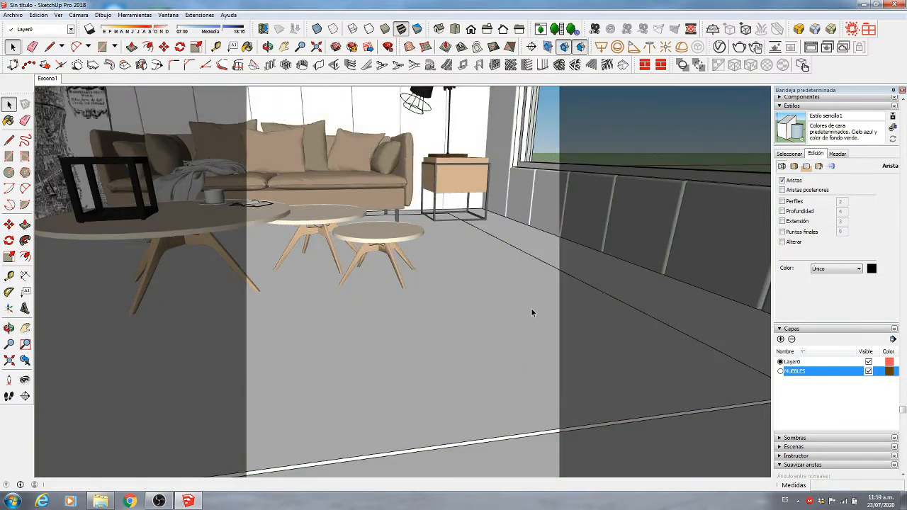
# - Raise the furniture group 0.01 m so that it stands on the rug
pyautogui.click(531, 307)
pyautogui.click(375, 203)
pyautogui.press('m')
pyautogui.click(368, 119)
pyautogui.write('.01')
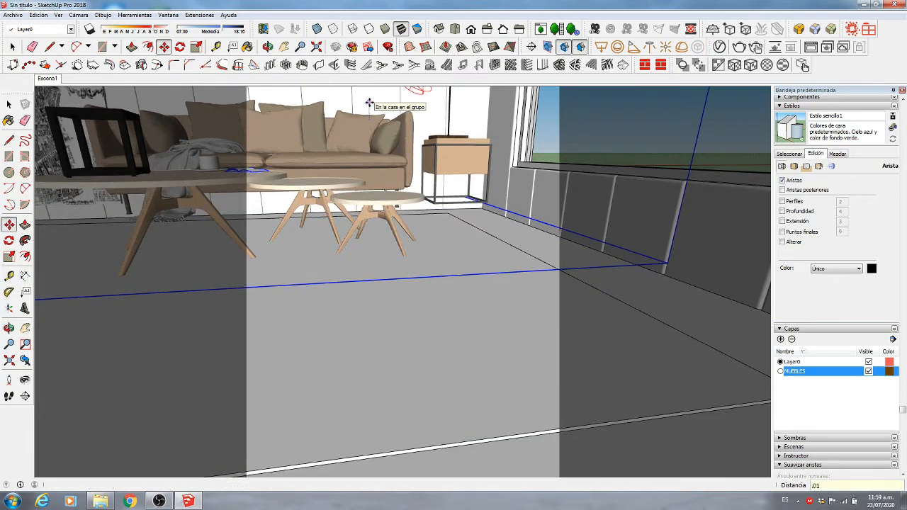
pyautogui.press('Return')
# - Apply the V-Ray library fabric Carpet D03 Pattern 200cm to the rug
pyautogui.press('space')
pyautogui.moveTo(393, 273); pyautogui.dragTo(476, 358, button='middle')
pyautogui.click(721, 47)
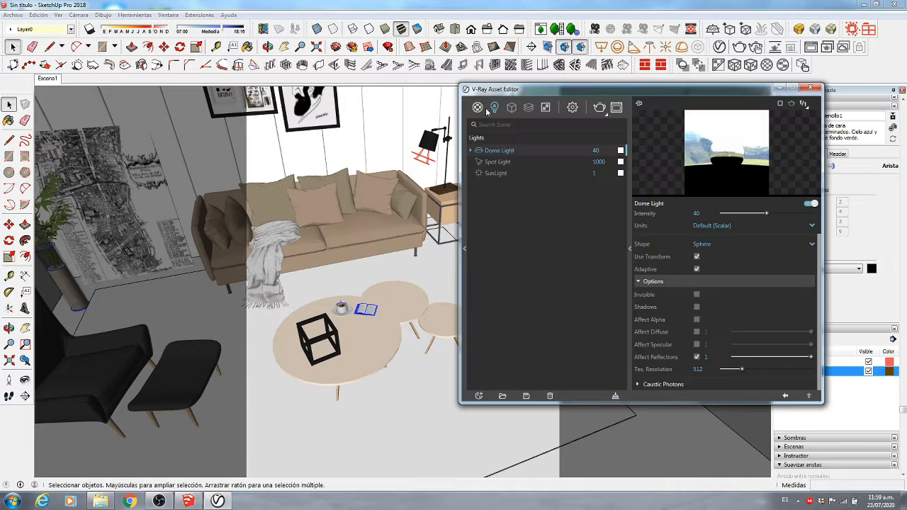
pyautogui.click(464, 249)
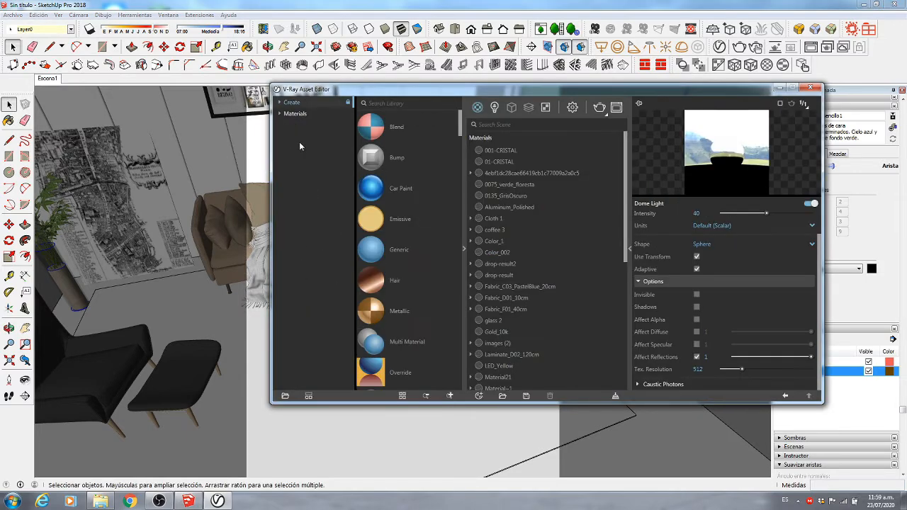
pyautogui.click(280, 115)
pyautogui.click(296, 193)
pyautogui.scroll(1, 377, 175)
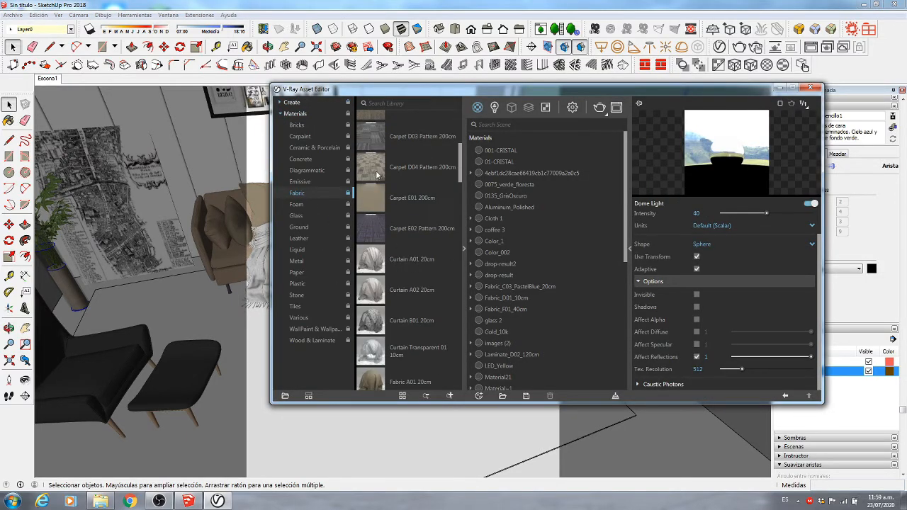
pyautogui.click(367, 147)
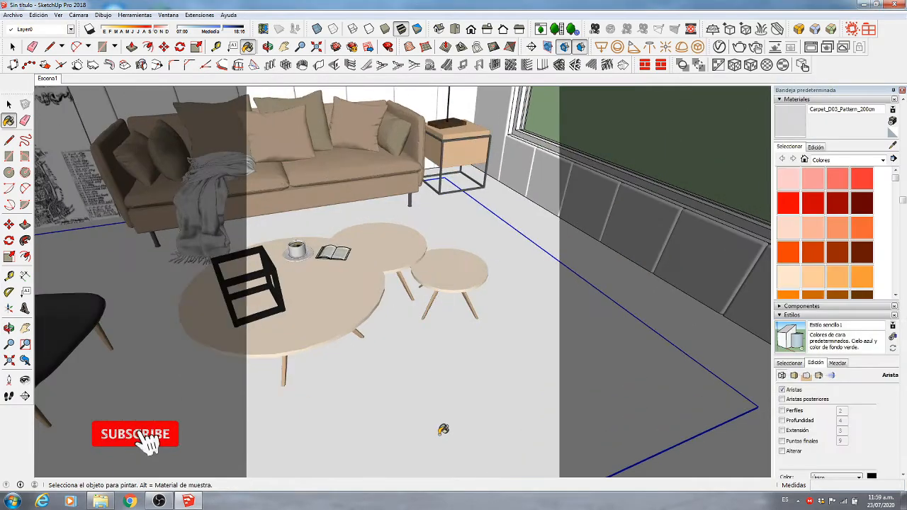
pyautogui.click(443, 429)
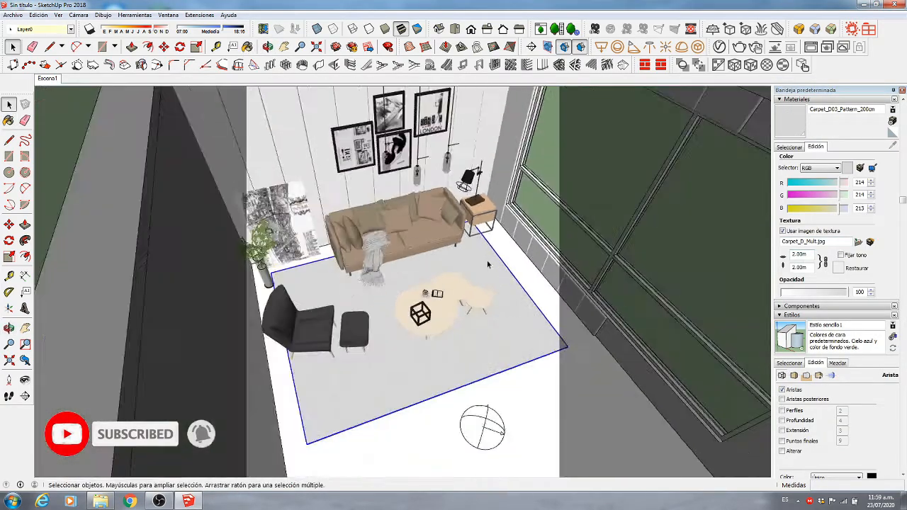
# - Add Plastic Leather E01 Gray 10cm from the V-Ray plastic library to the scene materials
pyautogui.moveTo(426, 269); pyautogui.dragTo(496, 270, button='middle')
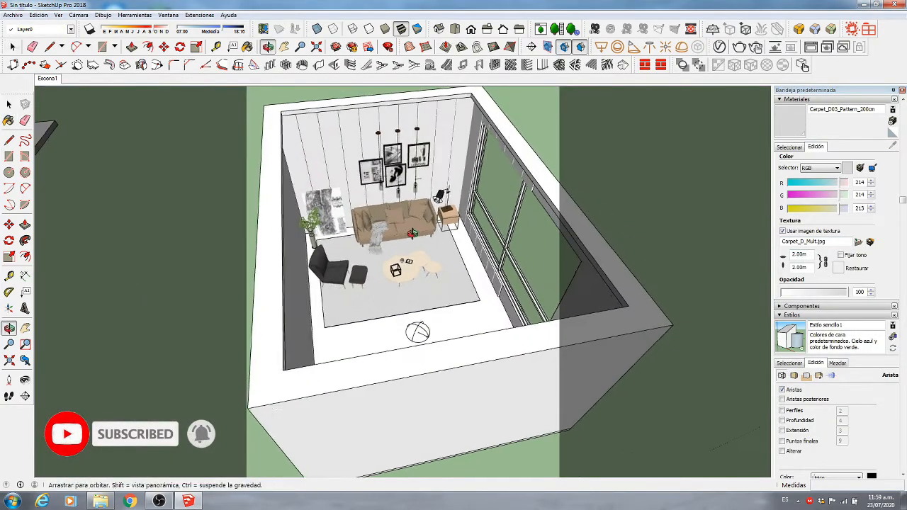
pyautogui.click(719, 47)
pyautogui.click(298, 284)
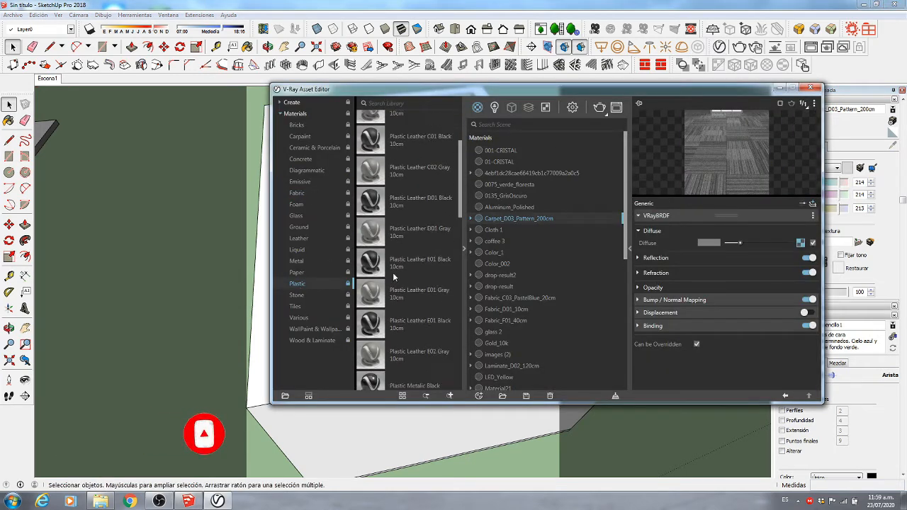
pyautogui.rightClick(372, 164)
pyautogui.click(387, 167)
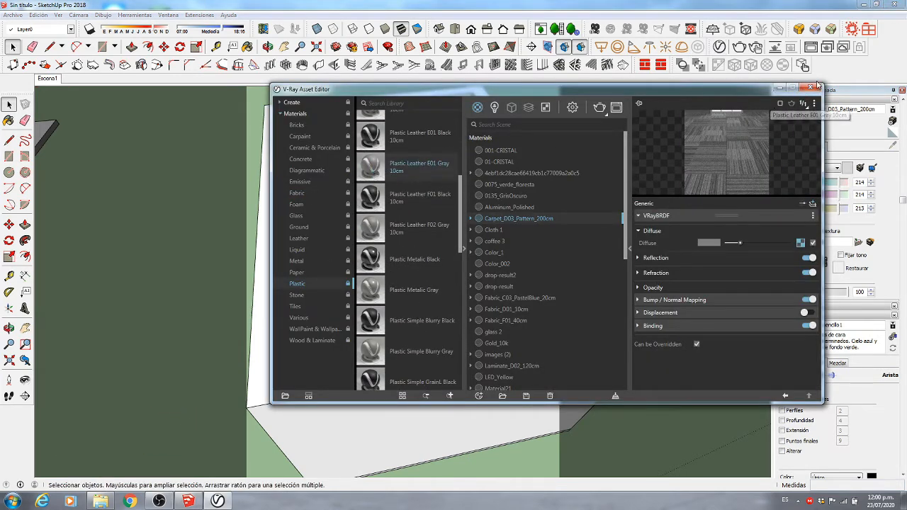
pyautogui.click(814, 87)
# - Open the wall group and paint the back wall's panels and the adjacent window-wall panels with Plastic_Leather_E01_Gray_10cm
pyautogui.scroll(3, 298, 135)
pyautogui.doubleClick(281, 142)
pyautogui.press('b')
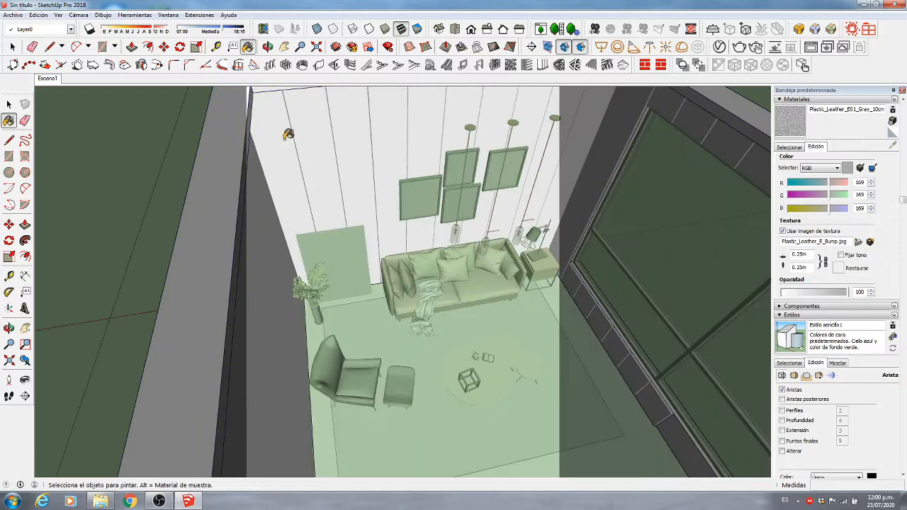
pyautogui.click(282, 140)
pyautogui.click(315, 131)
pyautogui.click(349, 125)
pyautogui.click(384, 121)
pyautogui.click(418, 119)
pyautogui.keyDown('shift'); pyautogui.moveTo(221, 186); pyautogui.dragTo(167, 226, button='middle'); pyautogui.keyUp('shift')
pyautogui.click(437, 118)
pyautogui.click(488, 113)
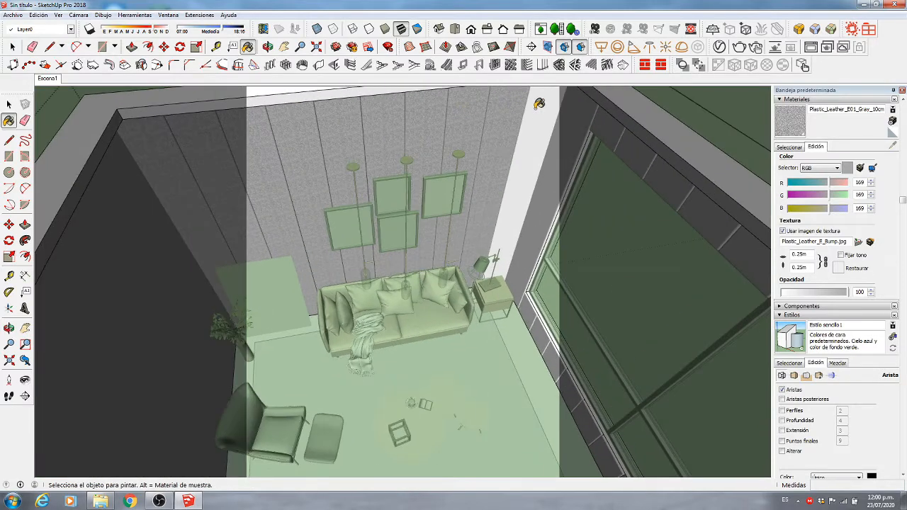
pyautogui.click(535, 109)
pyautogui.click(587, 138)
pyautogui.click(611, 123)
# - Paint further wall panels above and below the window with the same gray plastic leather material
pyautogui.scroll(-2, 424, 214)
pyautogui.moveTo(422, 215); pyautogui.dragTo(693, 184, button='middle')
pyautogui.scroll(4, 418, 176)
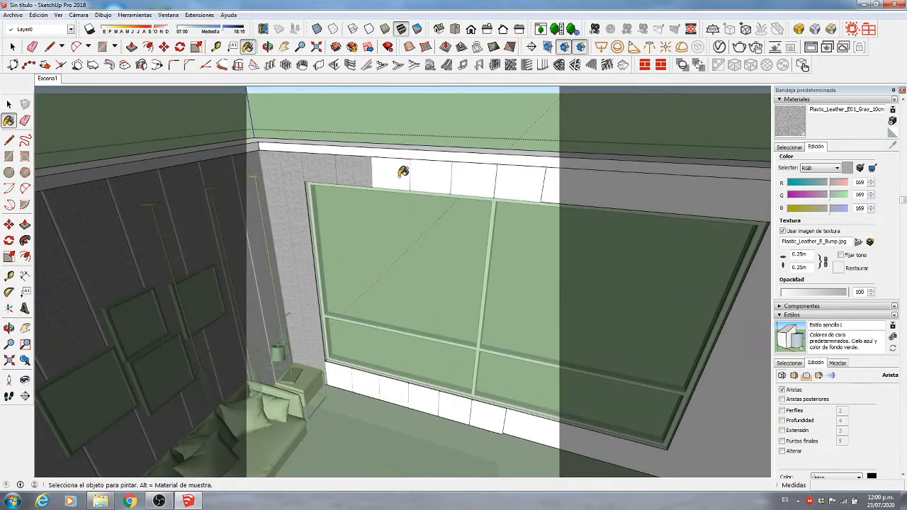
pyautogui.click(394, 176)
pyautogui.click(428, 179)
pyautogui.click(473, 182)
pyautogui.click(521, 182)
pyautogui.click(340, 376)
pyautogui.click(366, 386)
pyautogui.click(394, 392)
pyautogui.click(424, 399)
pyautogui.click(454, 406)
pyautogui.click(486, 416)
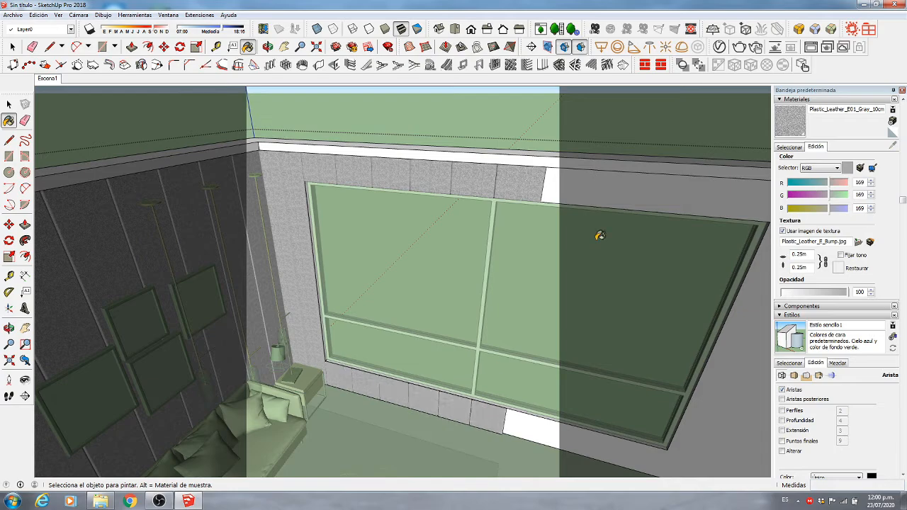
# - Set the gray plastic leather texture size to 0.10 m and leave the wall group
pyautogui.doubleClick(799, 254)
pyautogui.press('Return')
pyautogui.moveTo(557, 221); pyautogui.dragTo(336, 304, button='middle')
pyautogui.scroll(-4, 446, 251)
pyautogui.press('space')
pyautogui.click(259, 406)
pyautogui.scroll(2, 259, 406)
pyautogui.scroll(-4, 394, 305)
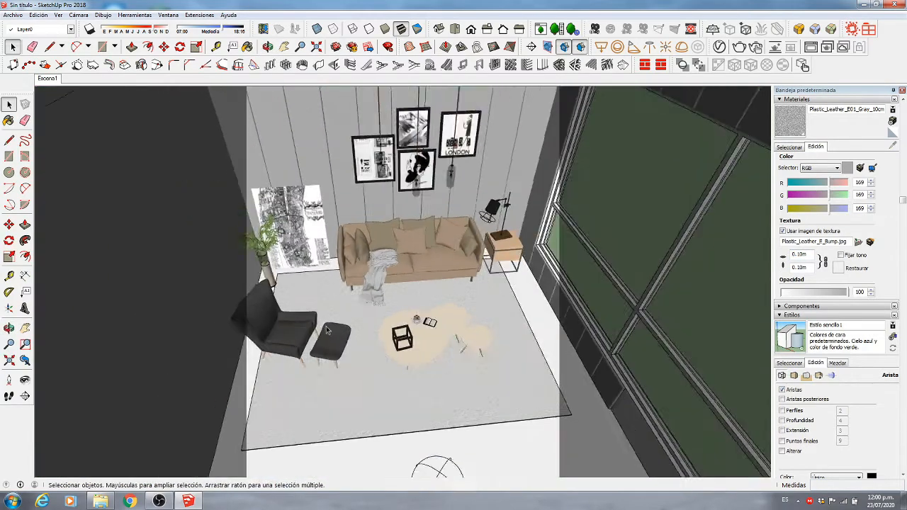
# - Add Flooring Parquet Herringbone D01 120cm from the V-Ray Wood & Laminate library to the scene materials
pyautogui.moveTo(454, 304); pyautogui.dragTo(432, 325, button='middle')
pyautogui.scroll(-3, 432, 324)
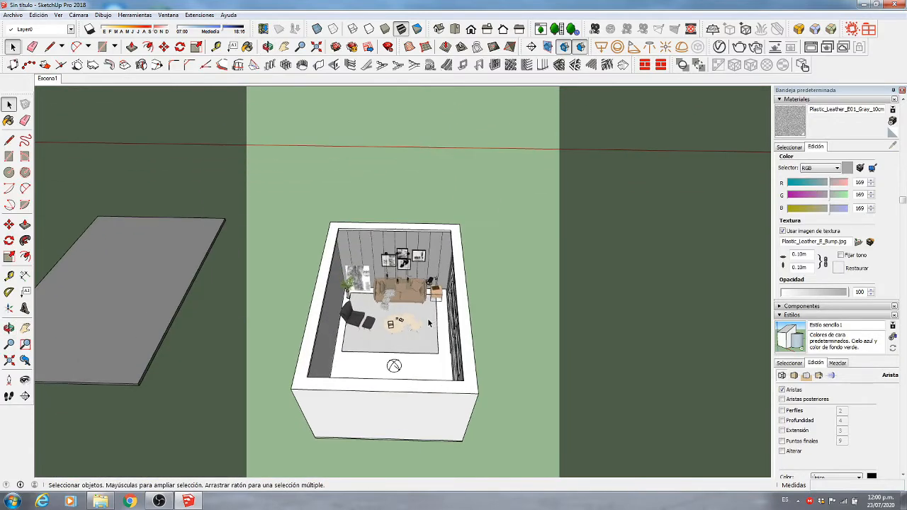
pyautogui.scroll(5, 416, 343)
pyautogui.click(799, 29)
pyautogui.click(312, 340)
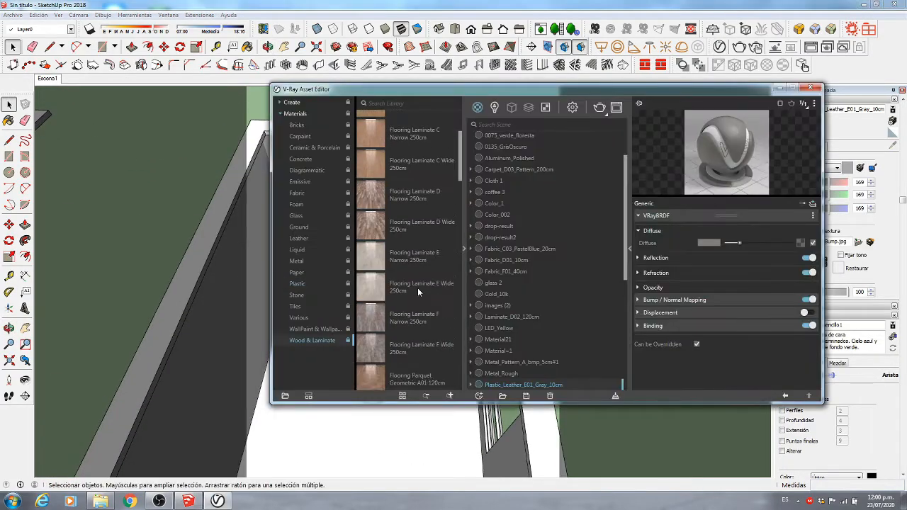
pyautogui.scroll(-3, 417, 288)
pyautogui.scroll(3, 376, 176)
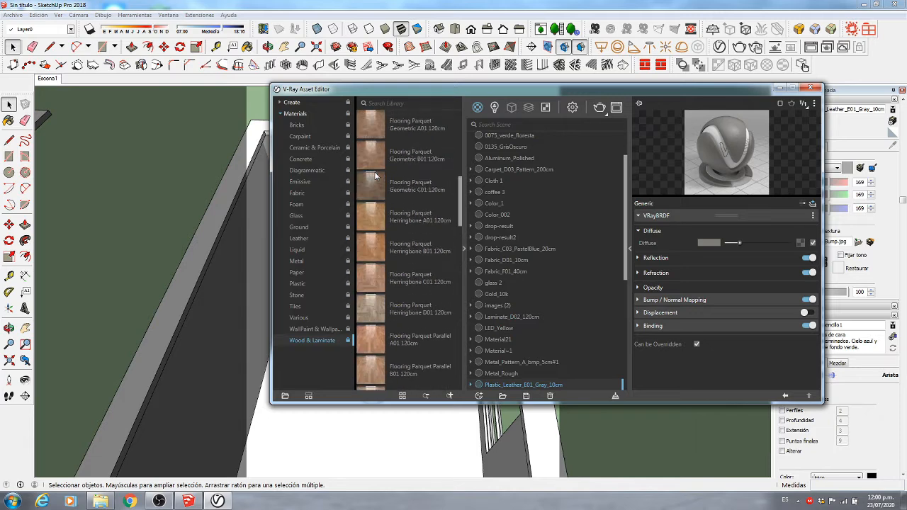
pyautogui.rightClick(395, 267)
pyautogui.click(417, 273)
pyautogui.click(810, 88)
# - Open the room group, paint the floor with the herringbone parquet material and leave the group
pyautogui.doubleClick(360, 452)
pyautogui.press('b')
pyautogui.click(380, 429)
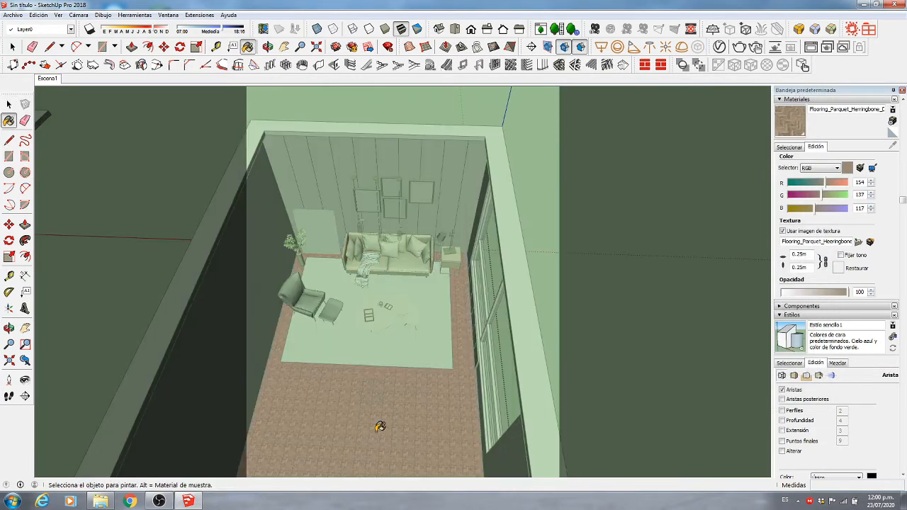
pyautogui.press('space')
pyautogui.press('Escape')
# - Set the herringbone parquet texture size to 1.20 m
pyautogui.scroll(3, 406, 432)
pyautogui.click(881, 110)
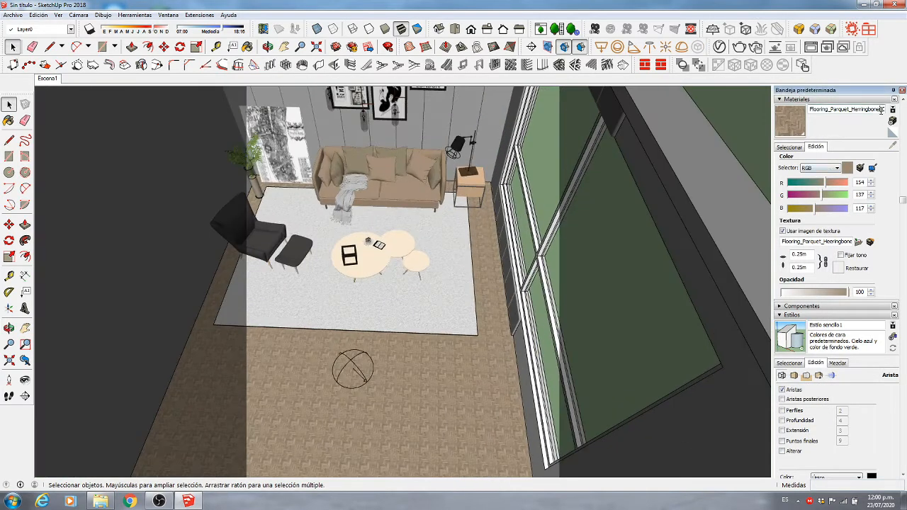
pyautogui.doubleClick(805, 256)
pyautogui.write('1.2')
# - Move the separate ceiling slab beside the room onto the top of the room's walls
pyautogui.scroll(-5, 448, 297)
pyautogui.click(178, 251)
pyautogui.press('m')
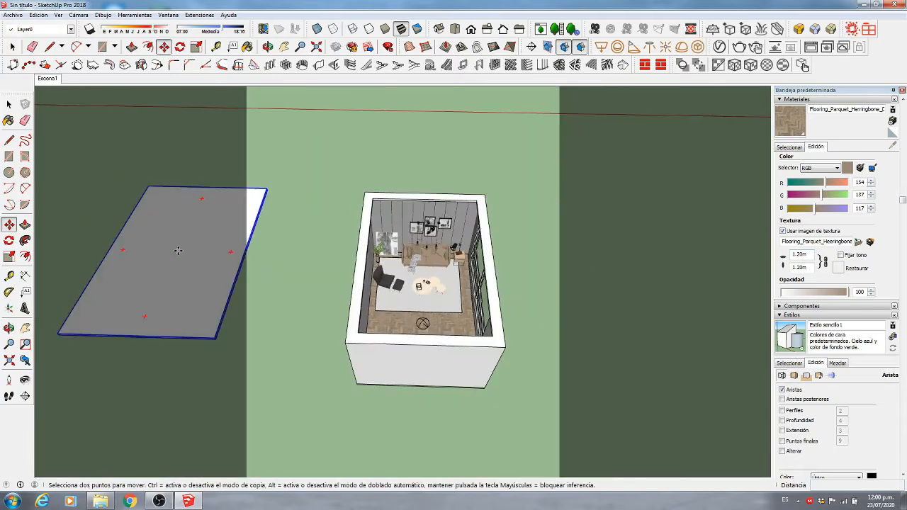
pyautogui.click(178, 251)
pyautogui.click(426, 269)
pyautogui.press('space')
# - Add WallPaint Simple Reflective from the V-Ray wall paint library and paint the ceiling slab with it
pyautogui.click(719, 47)
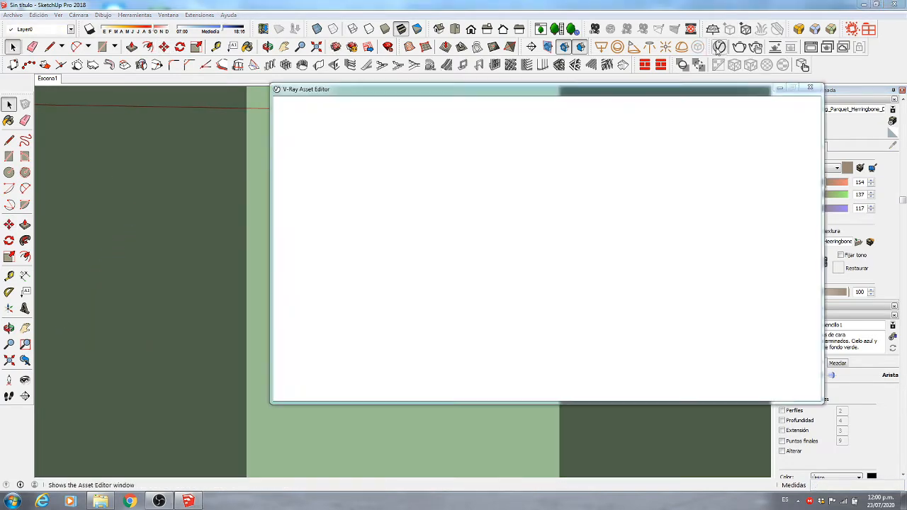
pyautogui.click(314, 328)
pyautogui.scroll(-5, 401, 335)
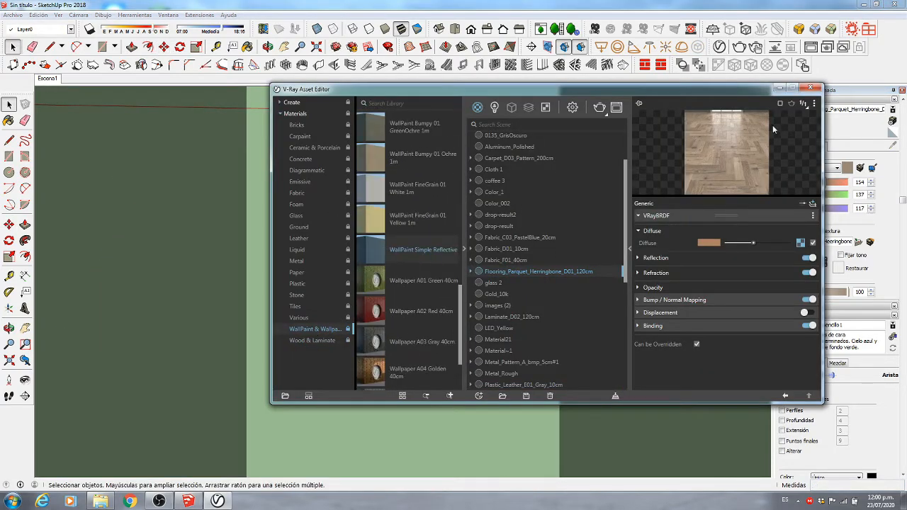
pyautogui.click(810, 87)
pyautogui.press('b')
pyautogui.click(431, 248)
pyautogui.moveTo(431, 247)
pyautogui.mouseDown(button='middle')
pyautogui.moveTo(574, 152)
pyautogui.moveTo(374, 429)
pyautogui.mouseUp(button='middle')
pyautogui.press('space')
# - Set the WallPaint_Simple_Reflective diffuse color to near white, RGB 228, 228, 228, and return to the Escena1 view
pyautogui.click(720, 47)
pyautogui.click(708, 243)
pyautogui.moveTo(388, 243); pyautogui.dragTo(295, 195)
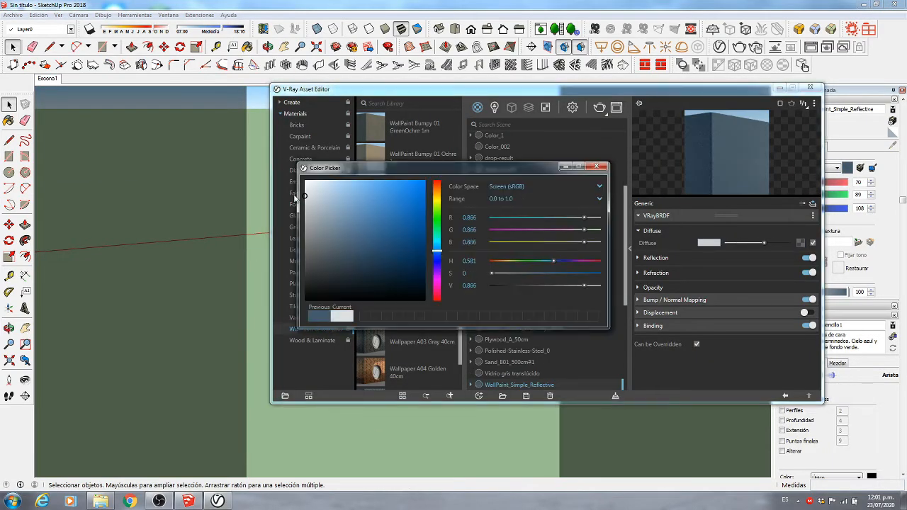
pyautogui.click(598, 167)
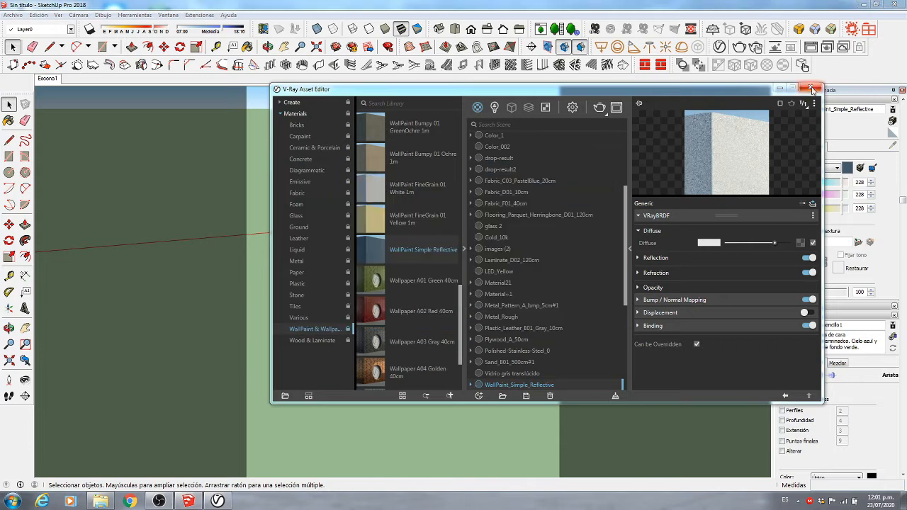
pyautogui.click(811, 88)
pyautogui.click(50, 78)
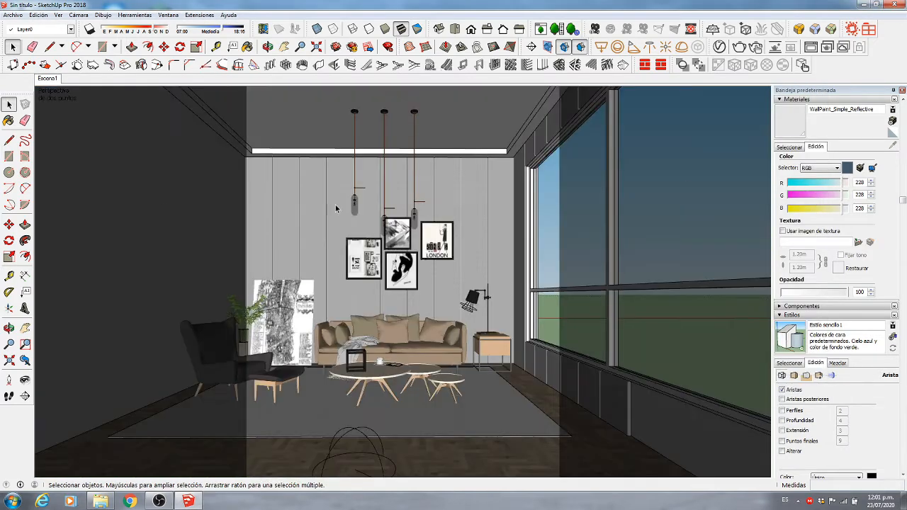
# - Sample the gray plastic leather from the back wall, examine the wall edge beside the window and return to the Escena1 view
pyautogui.click(789, 147)
pyautogui.click(893, 145)
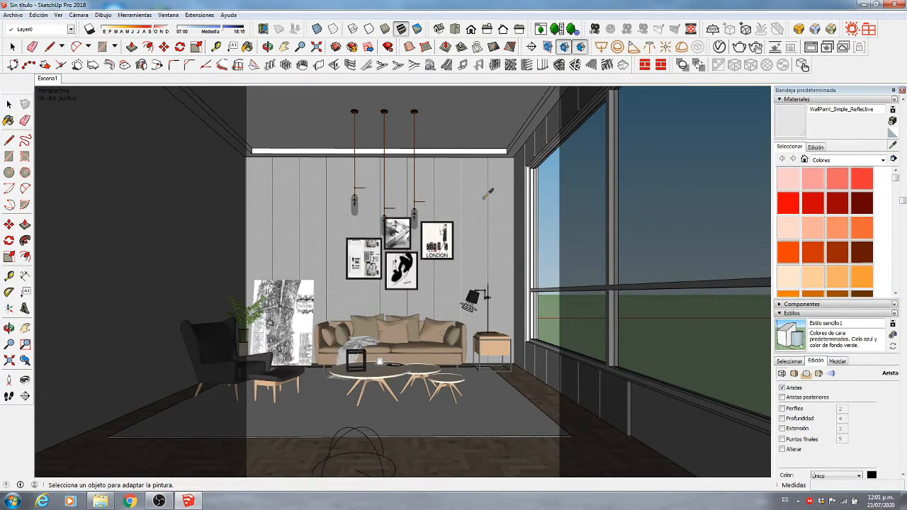
pyautogui.click(486, 196)
pyautogui.press('space')
pyautogui.scroll(3, 532, 212)
pyautogui.scroll(3, 528, 212)
pyautogui.press('b')
pyautogui.scroll(-4, 527, 198)
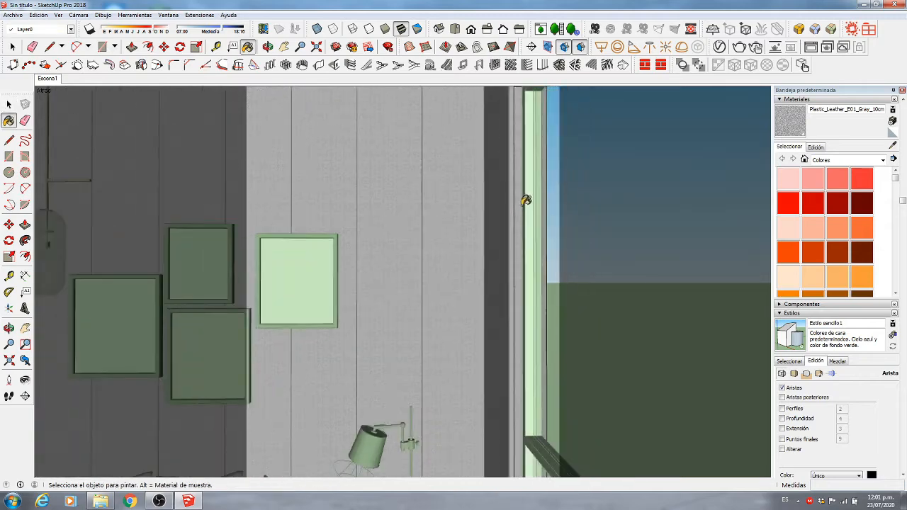
pyautogui.scroll(2, 537, 102)
pyautogui.scroll(-2, 513, 212)
pyautogui.scroll(3, 524, 468)
pyautogui.press('space')
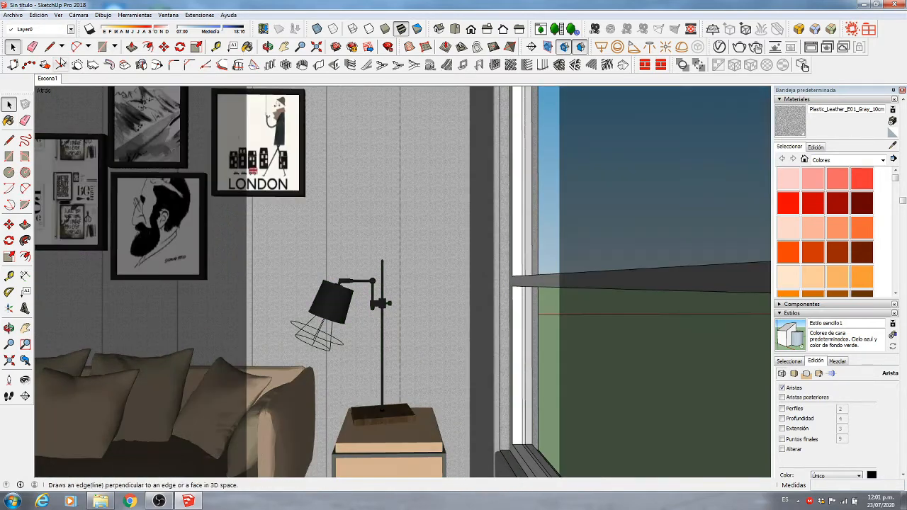
pyautogui.click(49, 81)
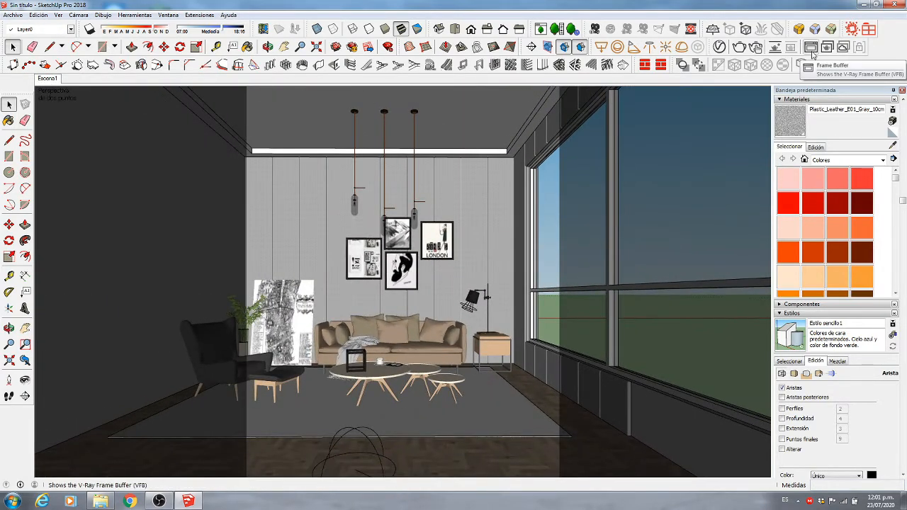
# - Open the V-Ray frame buffer, list the scene's lights in the Asset Editor and start a test render
pyautogui.click(810, 48)
pyautogui.click(599, 229)
pyautogui.click(720, 47)
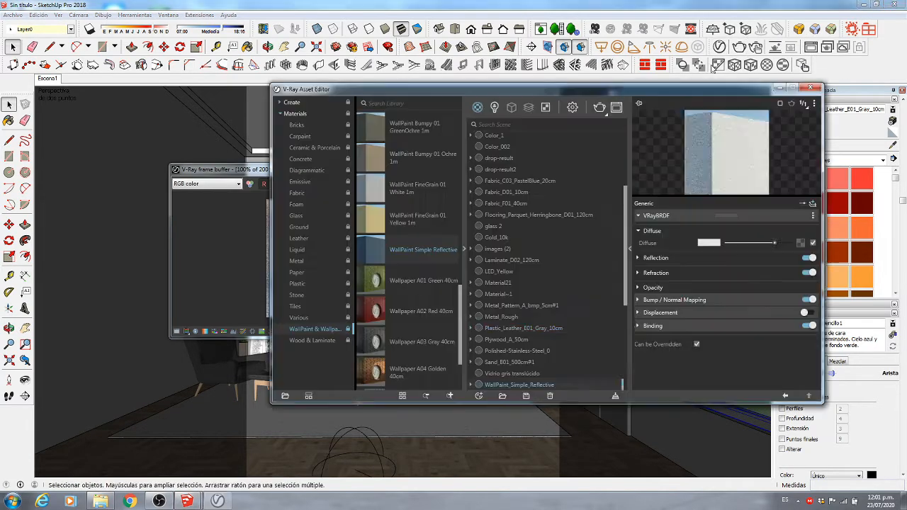
pyautogui.click(465, 248)
pyautogui.moveTo(567, 92); pyautogui.dragTo(610, 94)
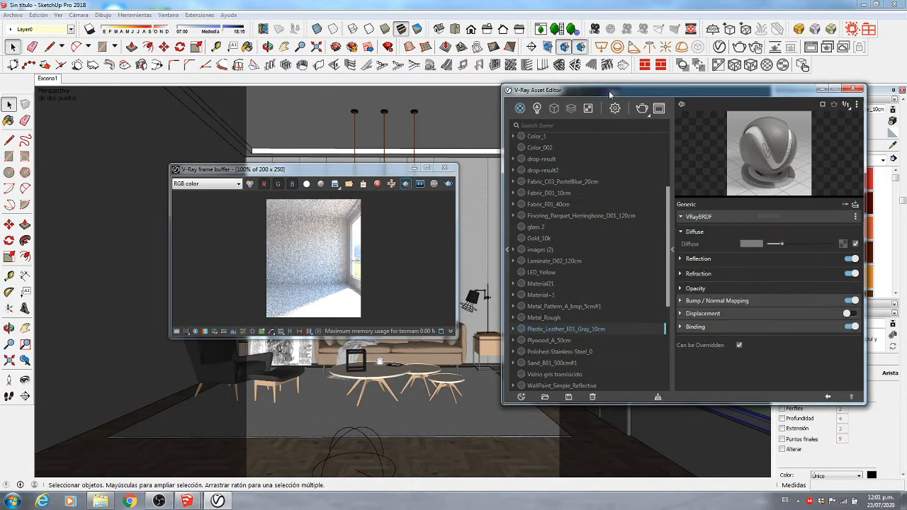
pyautogui.click(537, 109)
pyautogui.click(448, 184)
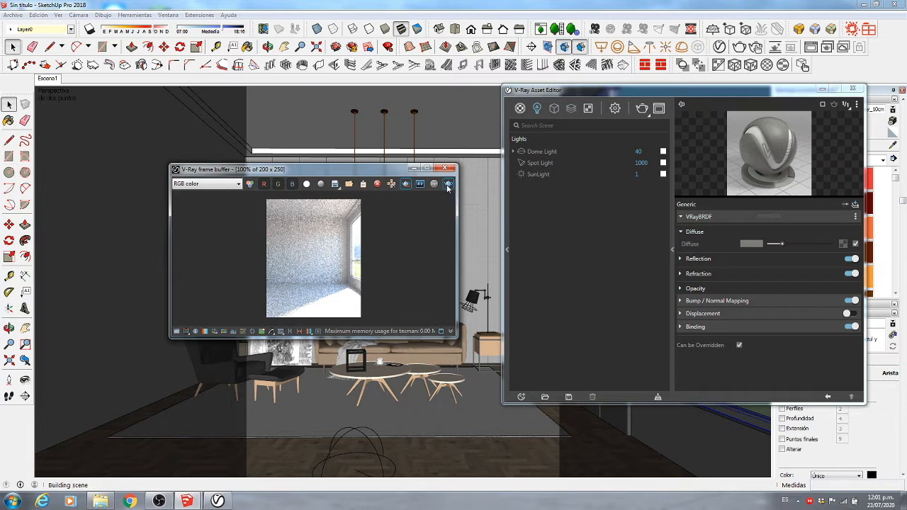
# - Examine the SunLight parameters during the test render and stop the rendering
pyautogui.click(550, 163)
pyautogui.press('Down')
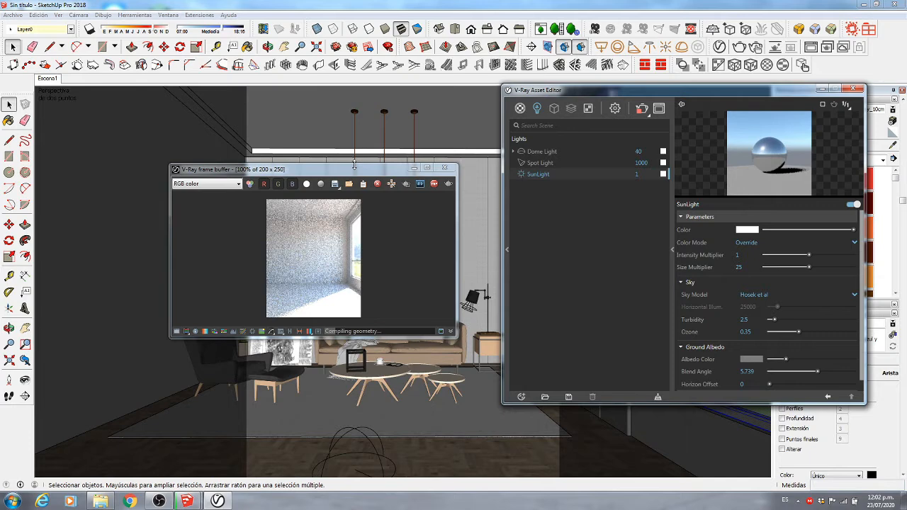
pyautogui.moveTo(354, 166); pyautogui.dragTo(365, 161)
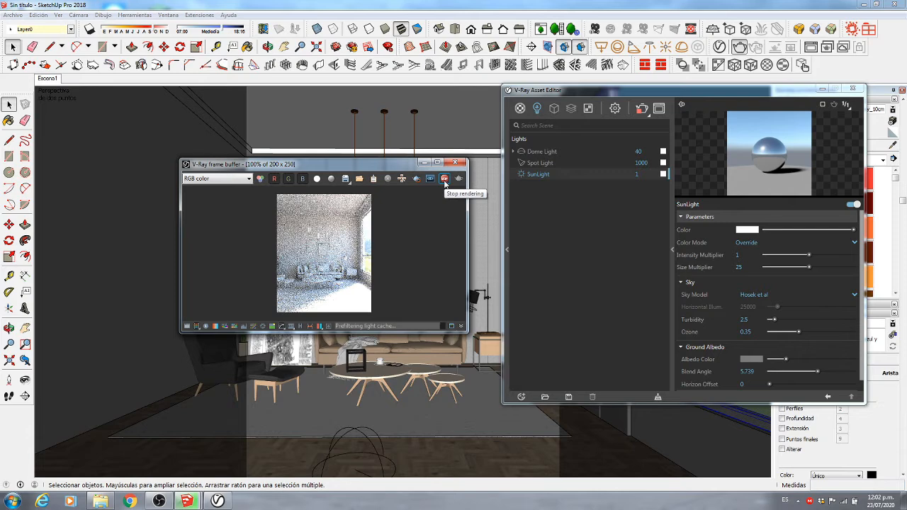
pyautogui.click(444, 180)
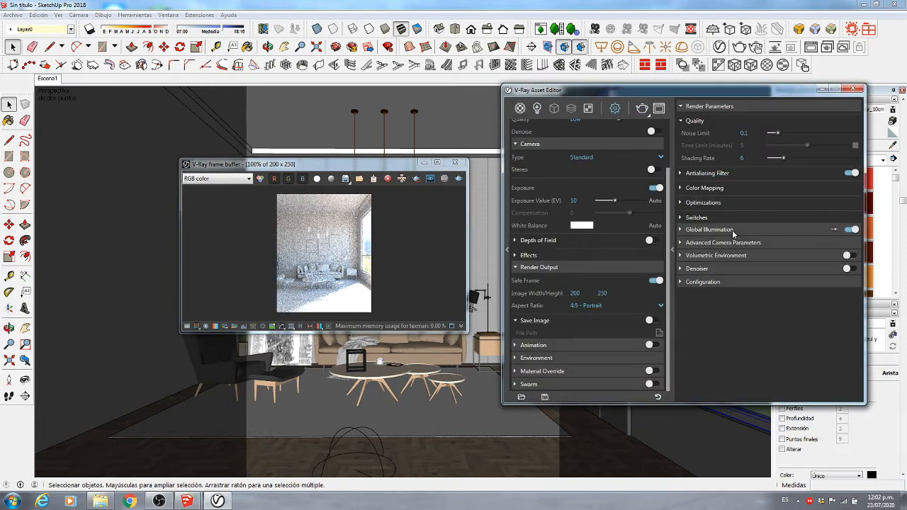
# - Start another test render and open the Exposure correction in the frame buffer's color corrections
pyautogui.click(459, 180)
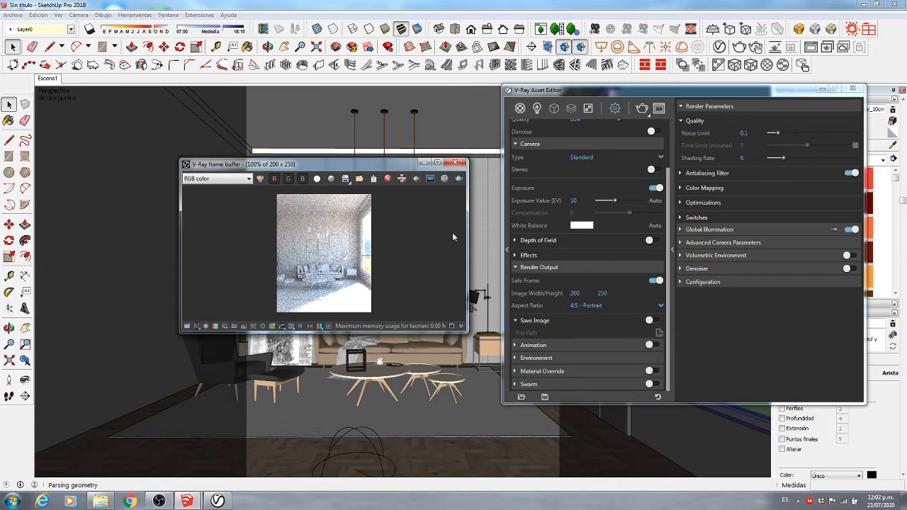
pyautogui.moveTo(380, 167); pyautogui.dragTo(278, 170)
pyautogui.click(82, 330)
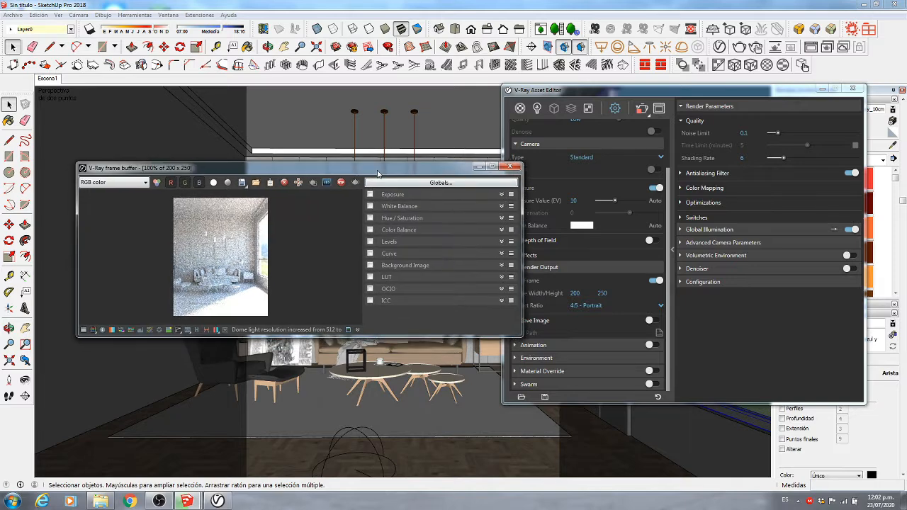
pyautogui.moveTo(394, 177); pyautogui.dragTo(403, 174)
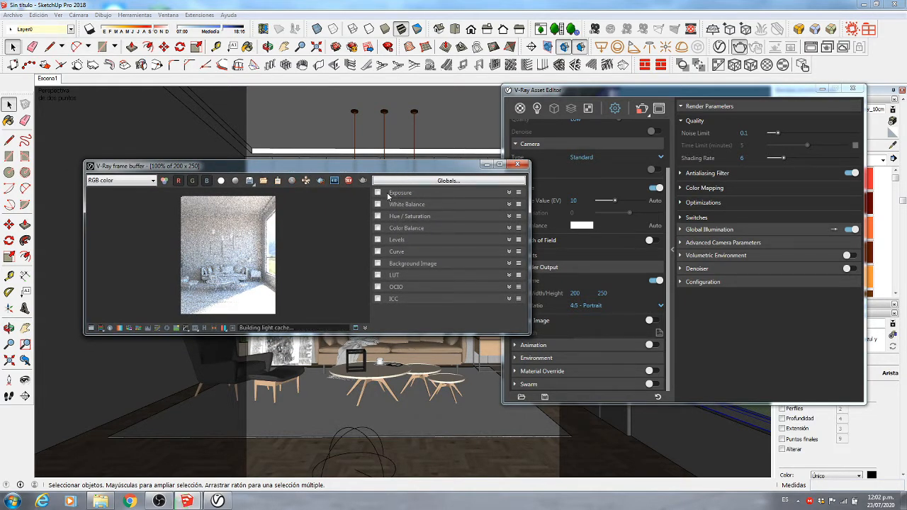
pyautogui.click(401, 192)
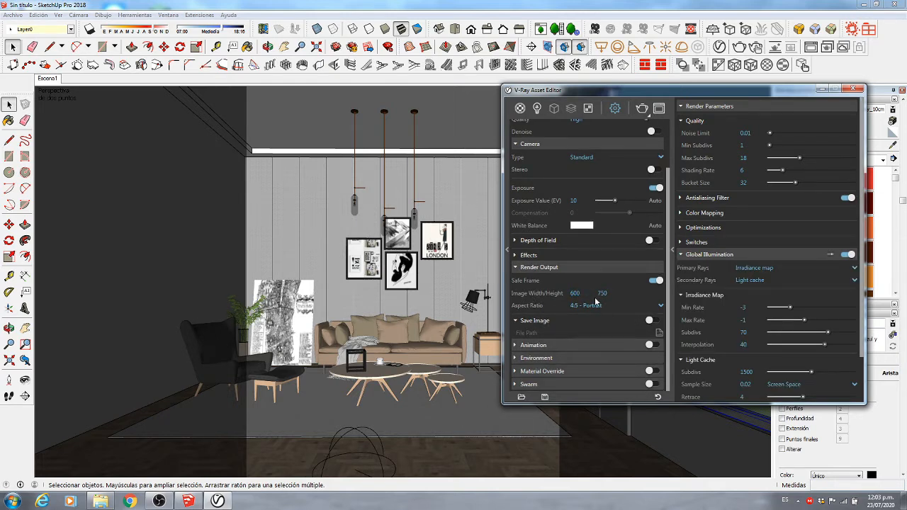
# - Set the render output width to 1280 with the 4:5 Portrait aspect ratio
pyautogui.moveTo(589, 294); pyautogui.dragTo(507, 300)
pyautogui.write('1280')
pyautogui.scroll(2, 669, 317)
pyautogui.scroll(-2, 746, 144)
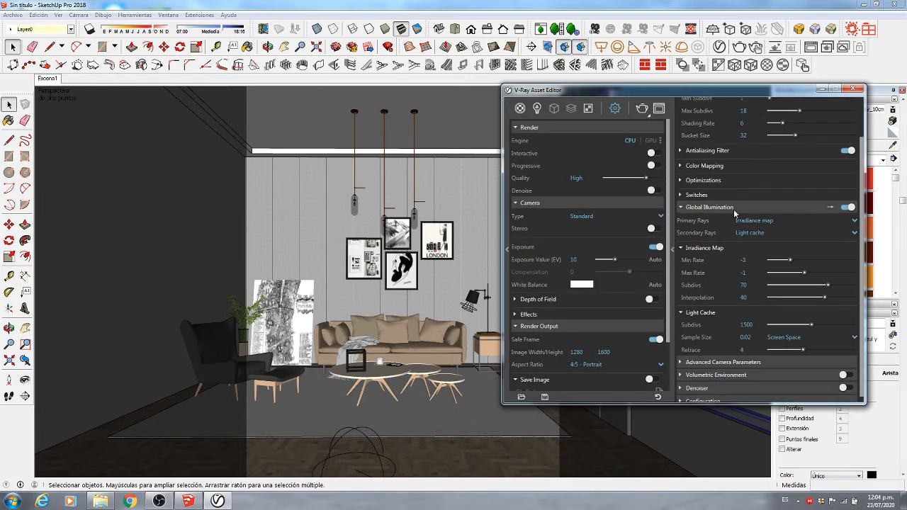
# - Enable the V-Ray Denoiser for the render and set its preset to Mild
pyautogui.click(843, 382)
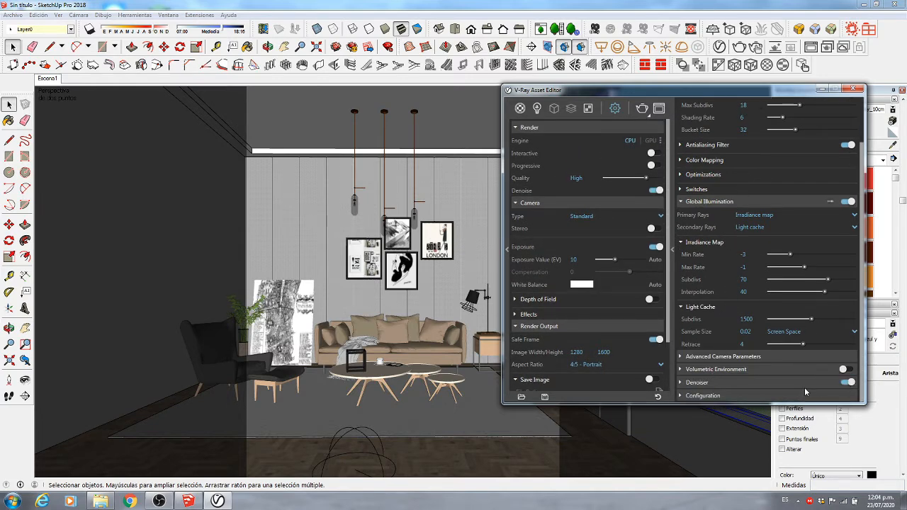
pyautogui.click(805, 386)
pyautogui.click(748, 313)
pyautogui.click(754, 336)
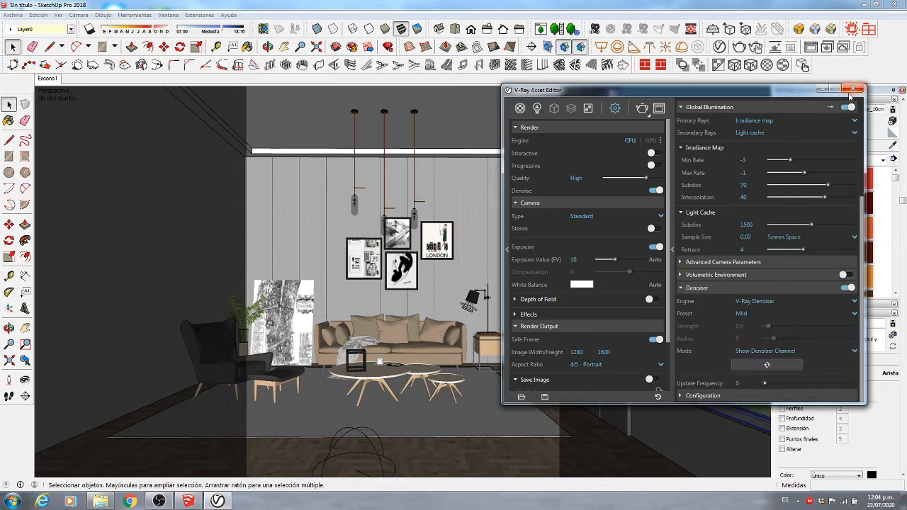
# - Compact the Asset Editor, try to render the scene at 1280 x 1600 and close the frame buffer
pyautogui.click(672, 148)
pyautogui.moveTo(607, 92); pyautogui.dragTo(749, 108)
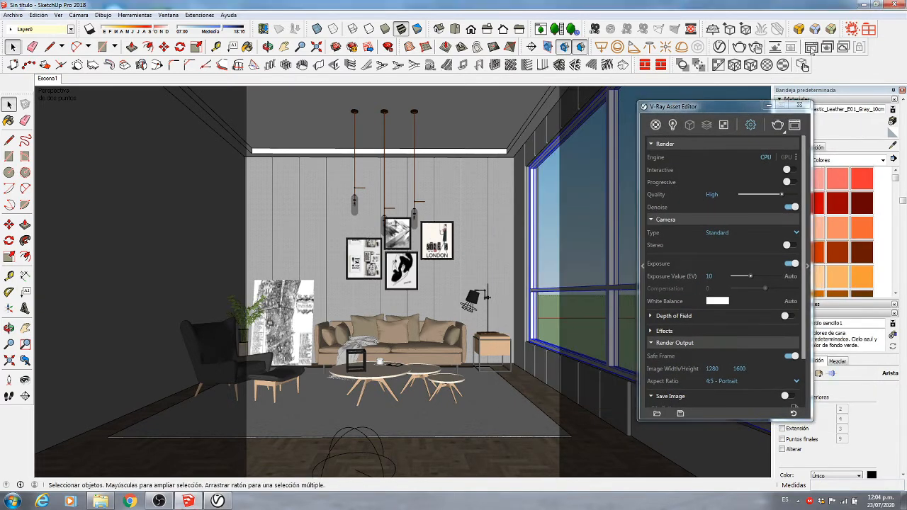
pyautogui.click(427, 163)
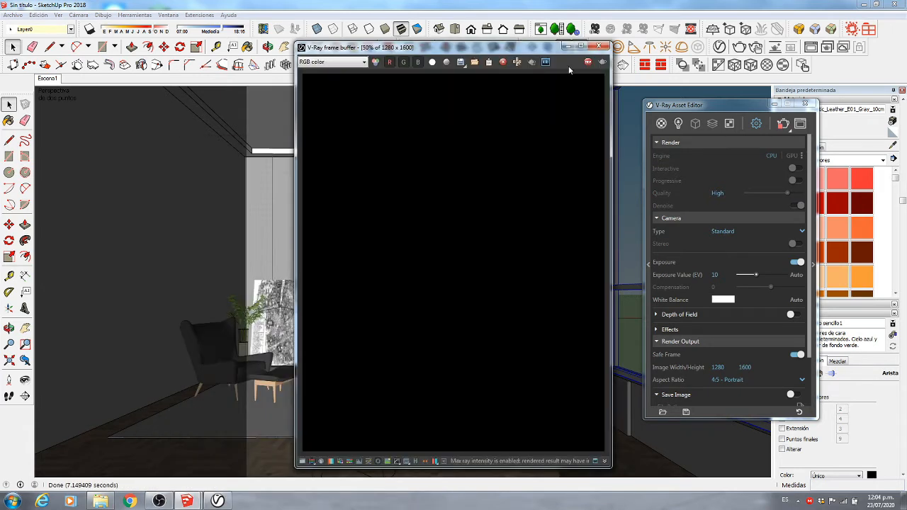
pyautogui.click(601, 46)
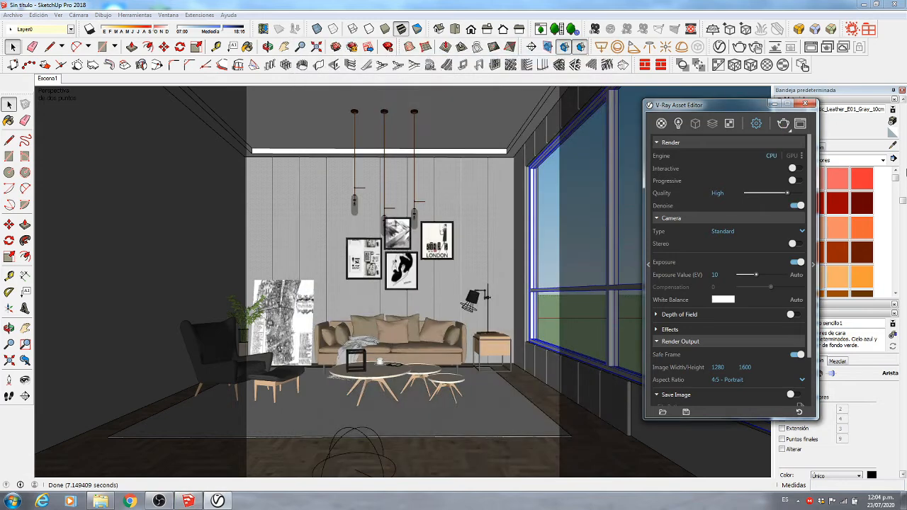
# - Pick the dark Color M08 from the Colores materials and paint the window frame with it
pyautogui.moveTo(896, 178); pyautogui.dragTo(895, 290)
pyautogui.moveTo(737, 105); pyautogui.dragTo(657, 107)
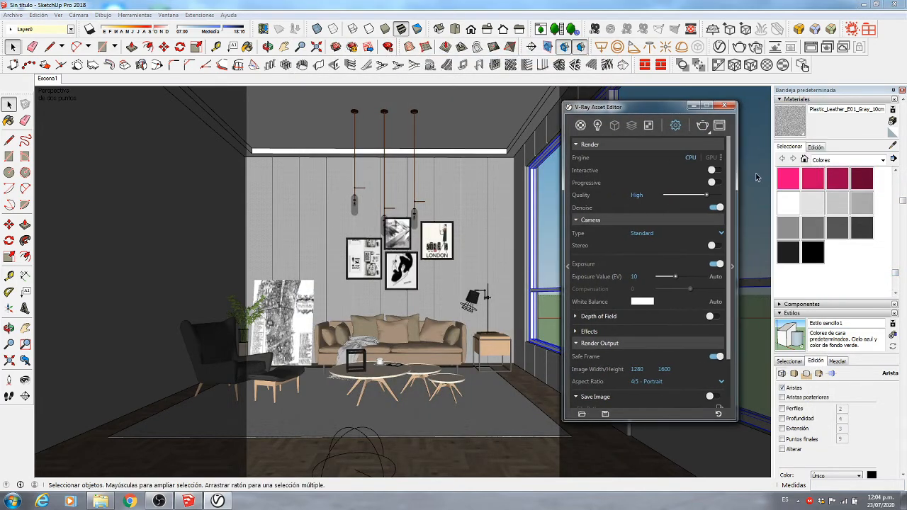
pyautogui.click(788, 253)
pyautogui.click(528, 228)
# - Give the Color M08 window frame material a grey reflection colour and a reflection glossiness of 0.65 in the V-Ray Asset Editor
pyautogui.click(719, 47)
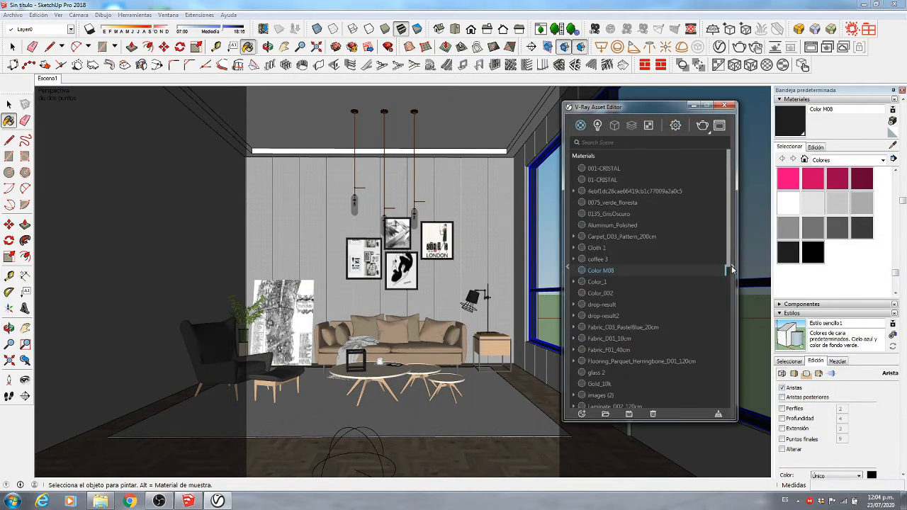
pyautogui.click(732, 265)
pyautogui.moveTo(820, 109); pyautogui.dragTo(746, 113)
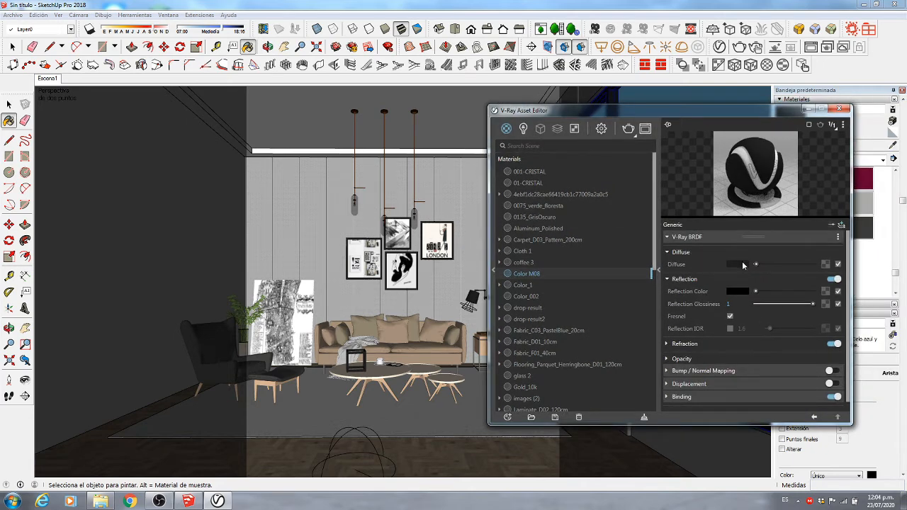
pyautogui.click(743, 265)
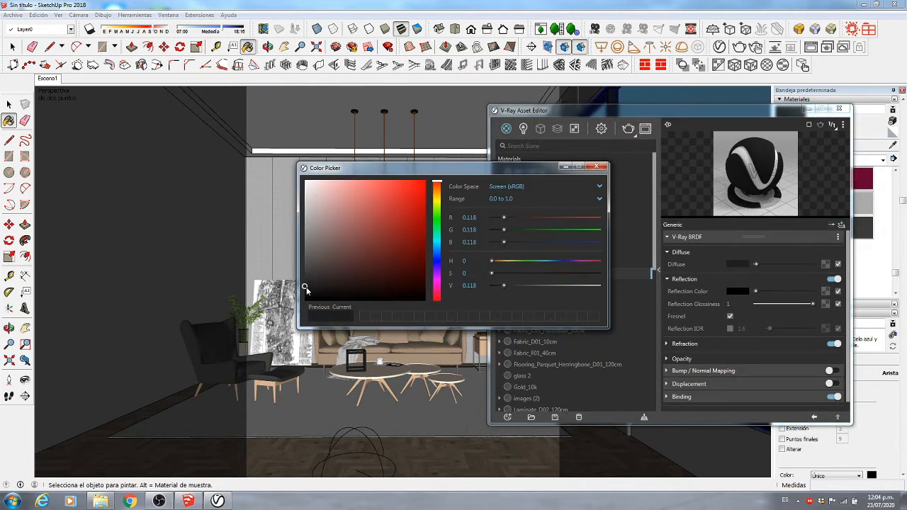
pyautogui.click(623, 167)
pyautogui.click(730, 345)
pyautogui.moveTo(755, 291); pyautogui.dragTo(773, 292)
pyautogui.moveTo(813, 304); pyautogui.dragTo(793, 304)
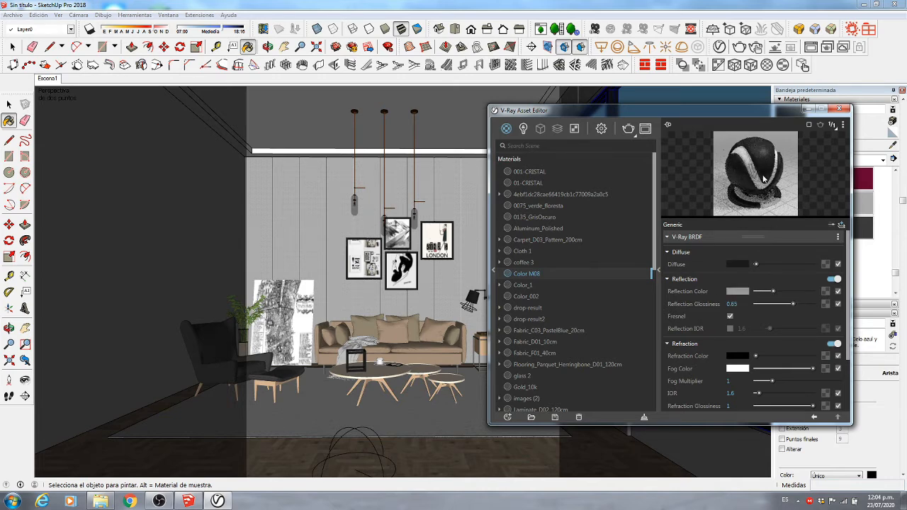
pyautogui.click(658, 173)
# - Render the scene at 1280 x 1600 from the V-Ray frame buffer, keeping the Asset Editor clear of the image
pyautogui.moveTo(581, 110); pyautogui.dragTo(642, 115)
pyautogui.click(401, 29)
pyautogui.click(404, 30)
pyautogui.click(508, 55)
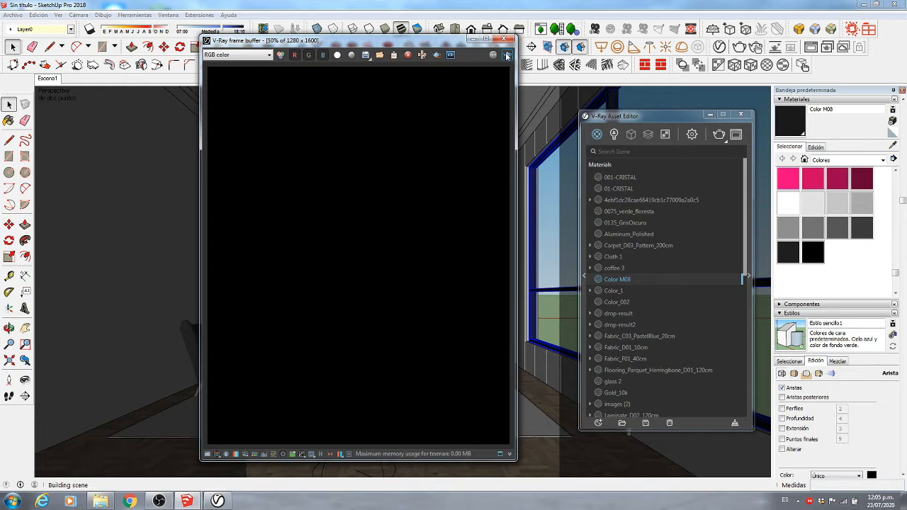
pyautogui.moveTo(602, 116); pyautogui.dragTo(595, 114)
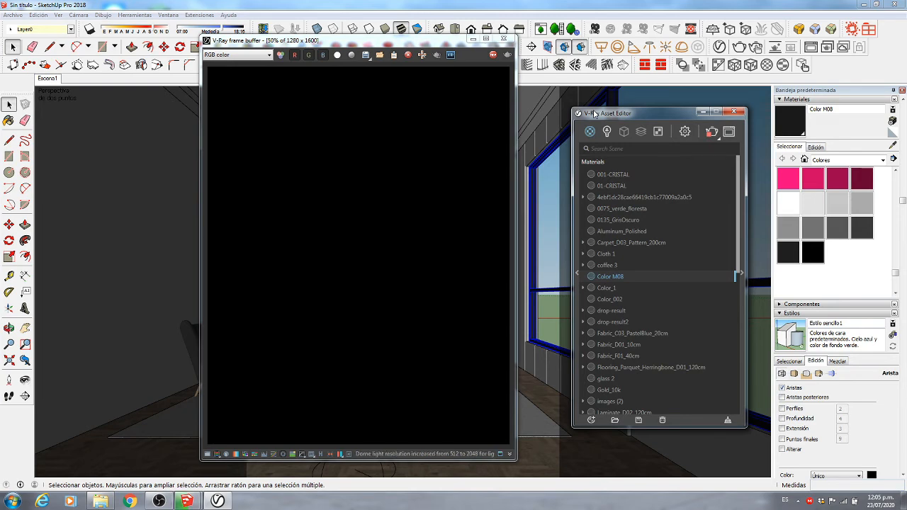
pyautogui.moveTo(595, 114); pyautogui.dragTo(557, 100)
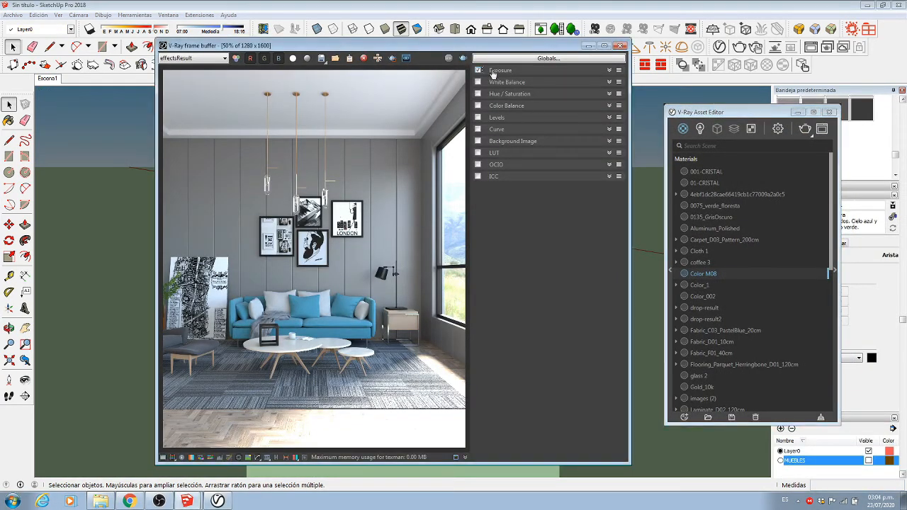
# - Correct the render's exposure with Exposure 1.00, Highlight Burn 0.30 and Contrast 0.15
pyautogui.click(489, 71)
pyautogui.write('1')
pyautogui.press('Return')
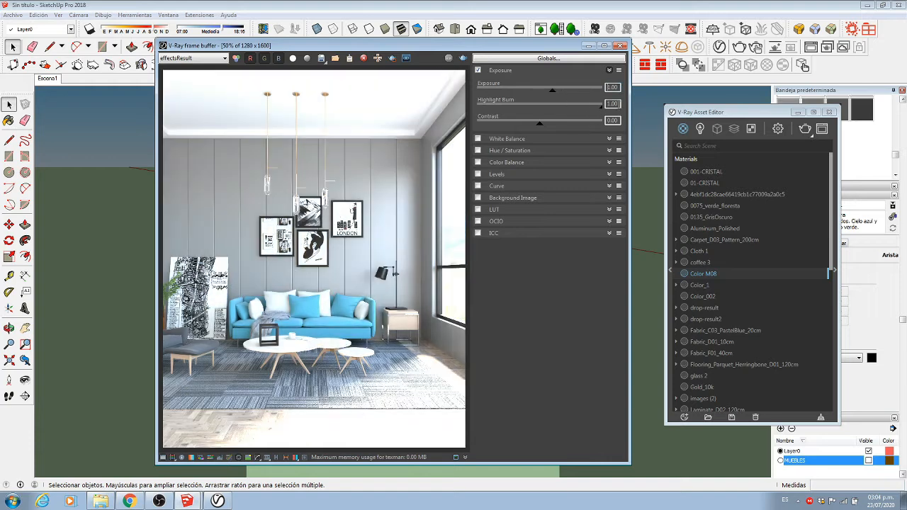
pyautogui.moveTo(619, 104); pyautogui.dragTo(573, 109)
pyautogui.write('0.3')
pyautogui.press('Return')
pyautogui.write('0.15')
pyautogui.press('Return')
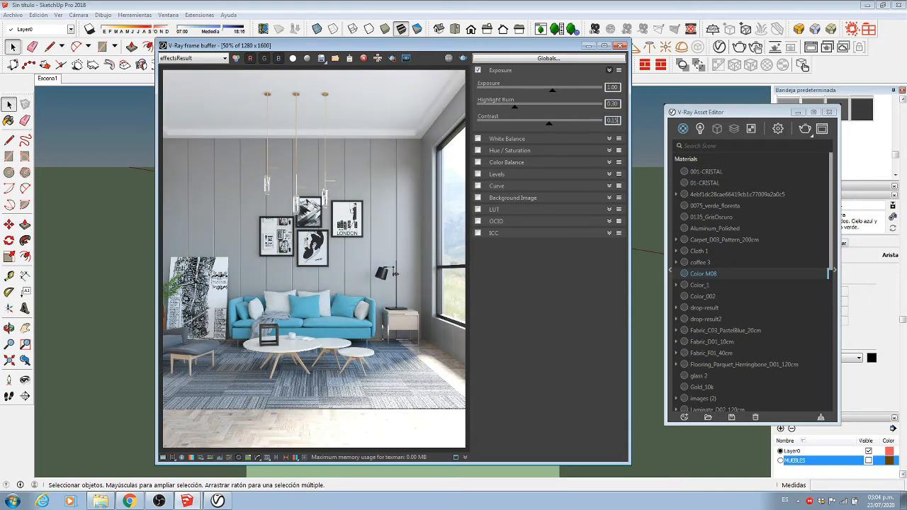
# - Enable White Balance with a temperature of 6883 and turn on Hue / Saturation with a saturation of 0.15
pyautogui.click(478, 139)
pyautogui.click(609, 139)
pyautogui.moveTo(542, 162); pyautogui.dragTo(547, 165)
pyautogui.click(479, 139)
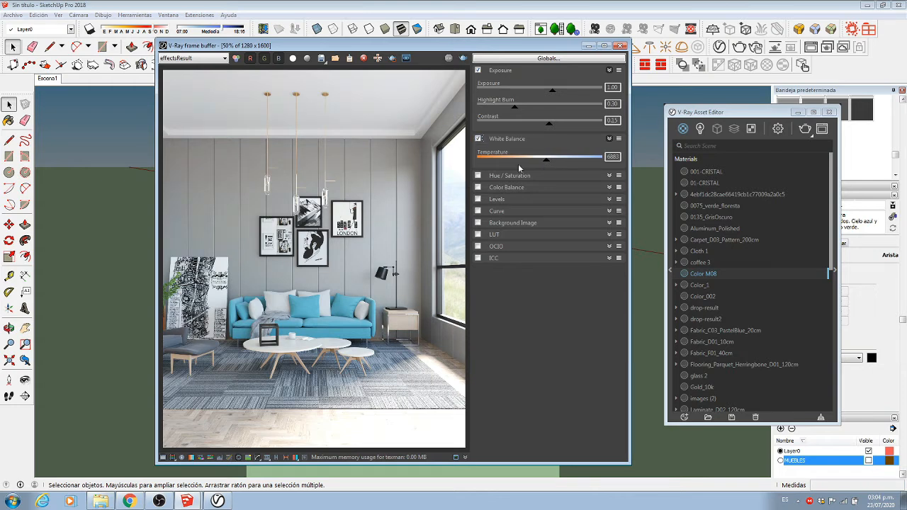
pyautogui.click(520, 175)
pyautogui.click(478, 175)
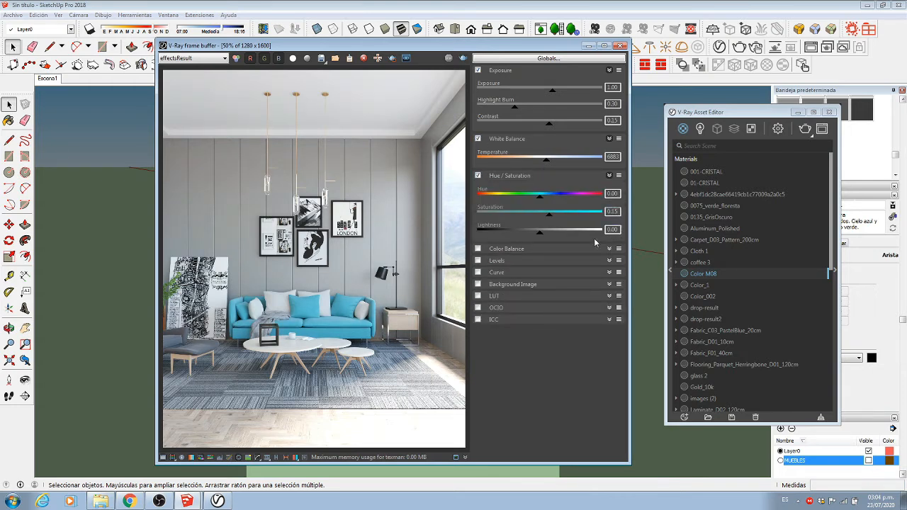
# - Enable Color Balance, setting Cyan-Red to -0.02 for all tones and Yellow-Blue to 0.02 for the shadows
pyautogui.click(517, 249)
pyautogui.click(478, 249)
pyautogui.moveTo(541, 282); pyautogui.dragTo(540, 284)
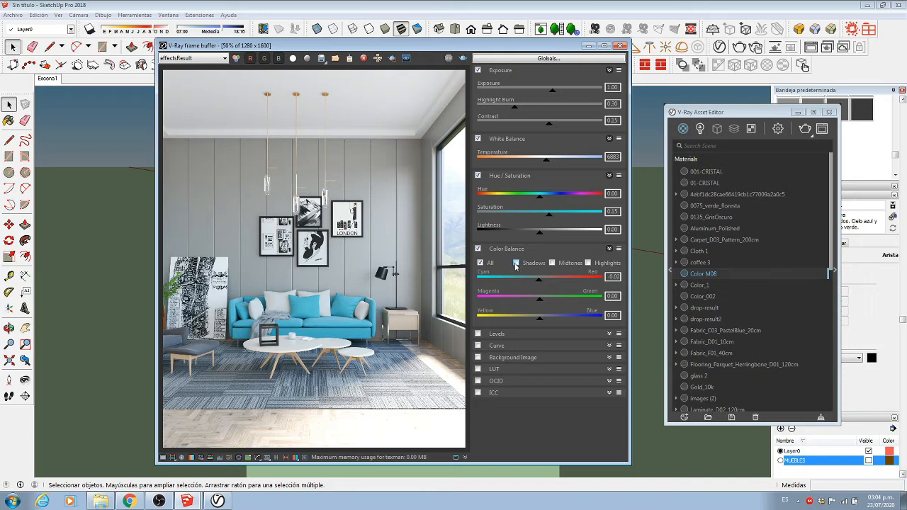
pyautogui.click(516, 263)
pyautogui.moveTo(540, 320); pyautogui.dragTo(541, 323)
# - Enable the Curve correction, bend it into a gentle S-shape and compare the render with and without it
pyautogui.click(497, 346)
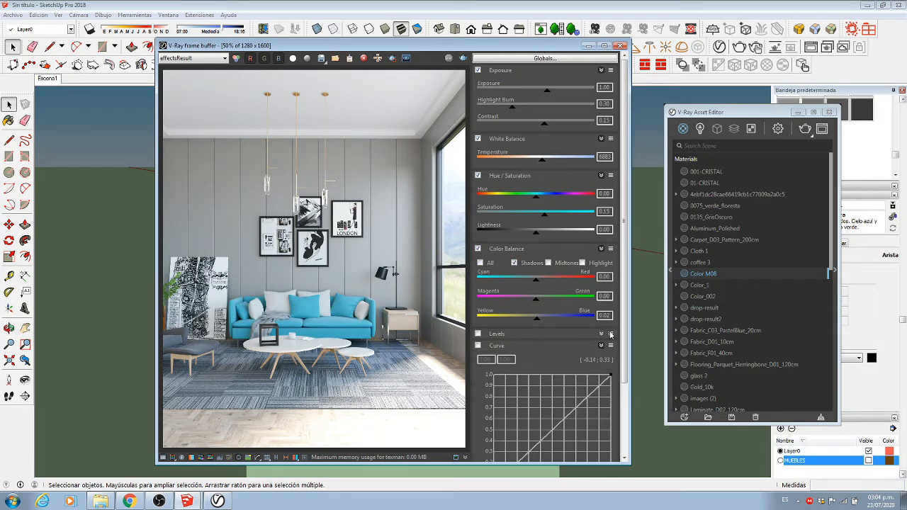
pyautogui.scroll(-2, 500, 369)
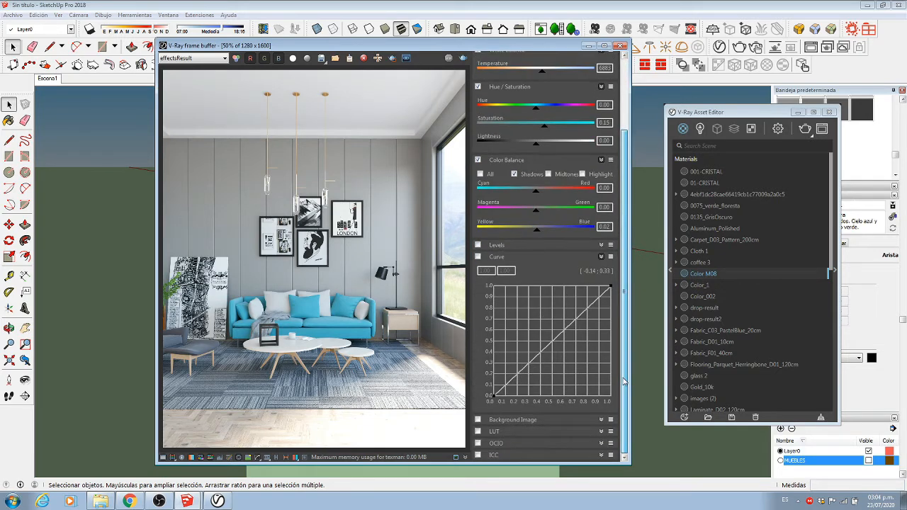
pyautogui.click(478, 257)
pyautogui.moveTo(533, 363); pyautogui.dragTo(546, 356)
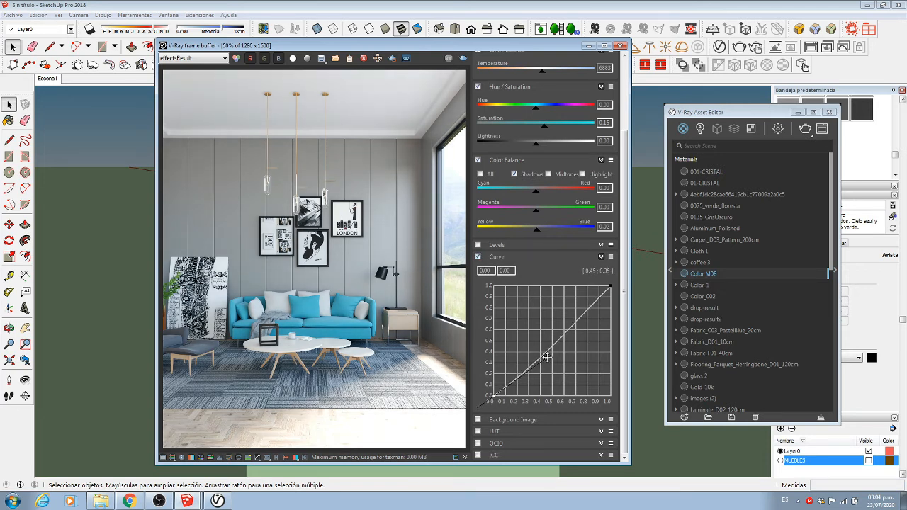
pyautogui.click(613, 285)
pyautogui.moveTo(578, 317); pyautogui.dragTo(546, 331)
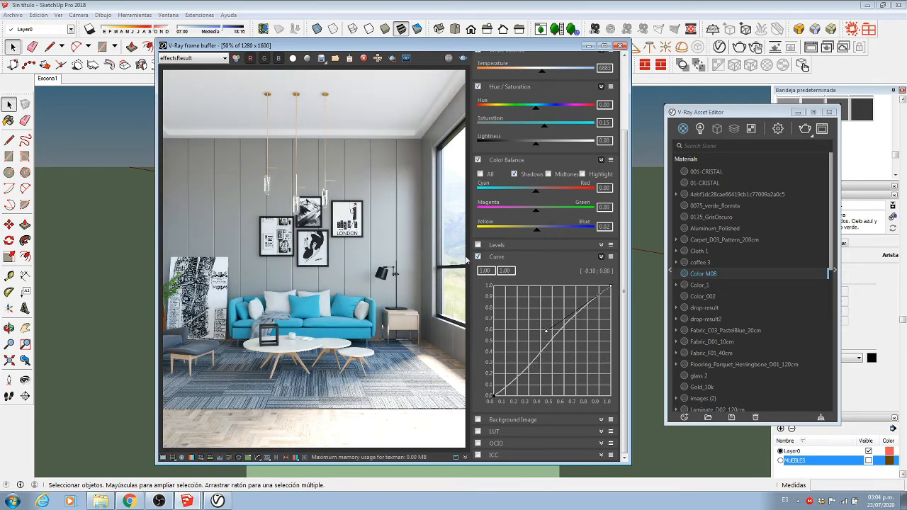
pyautogui.click(479, 257)
pyautogui.click(479, 258)
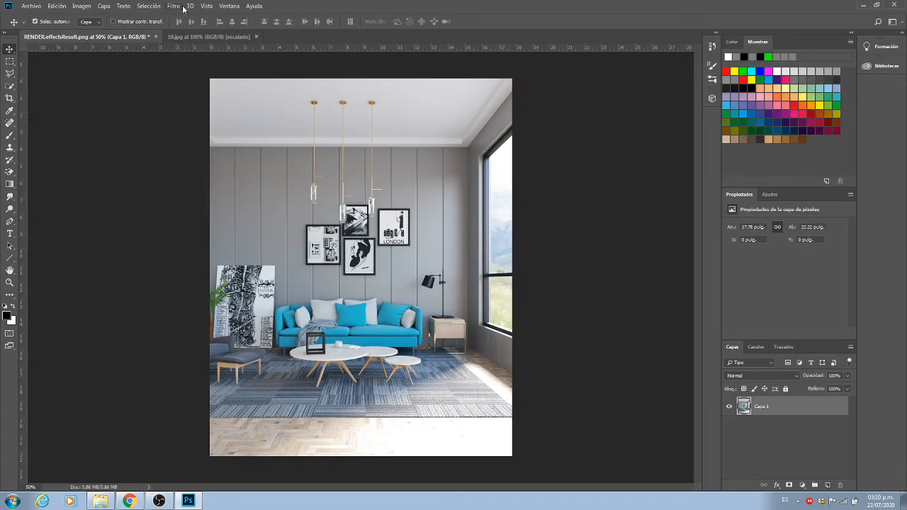
# - In Photoshop, apply the Camera Raw filter to the render with automatic white balance, temperature 0 and whites -46
pyautogui.click(173, 5)
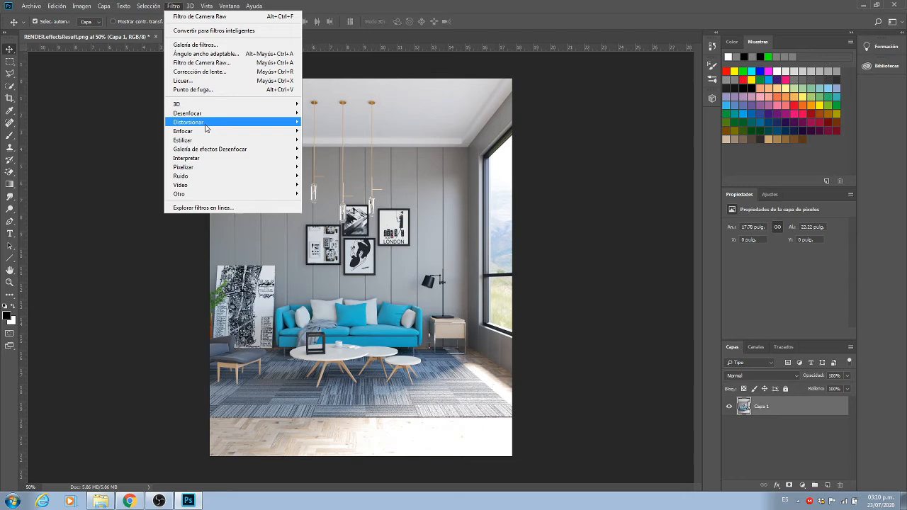
pyautogui.click(202, 63)
pyautogui.click(660, 160)
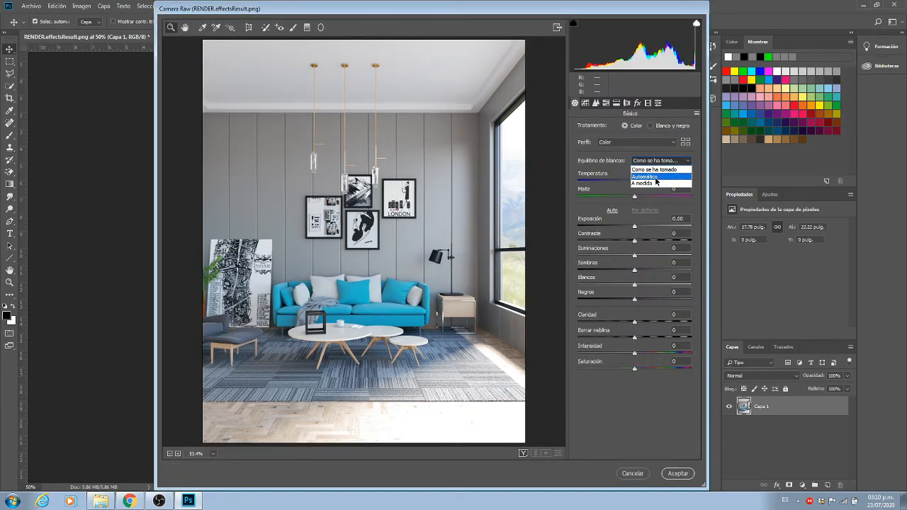
pyautogui.click(647, 170)
pyautogui.moveTo(643, 185); pyautogui.dragTo(635, 185)
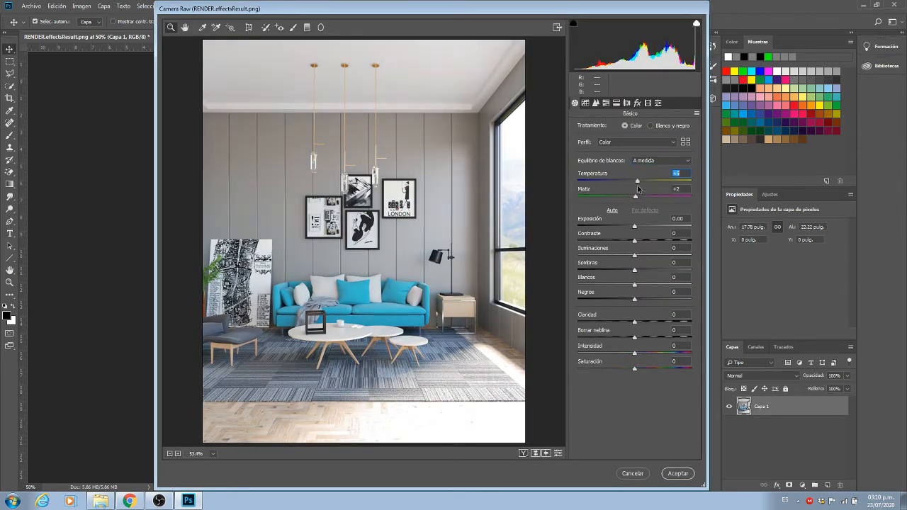
pyautogui.moveTo(635, 285); pyautogui.dragTo(609, 296)
pyautogui.click(678, 474)
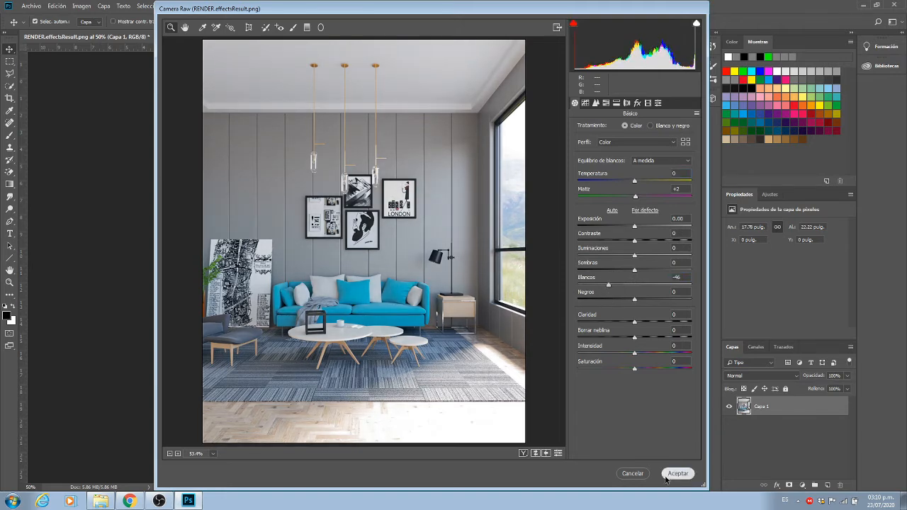
# - Duplicate the render layer Capa 1 and apply a motion blur to the copy
pyautogui.hotkey('ctrl', 'j')
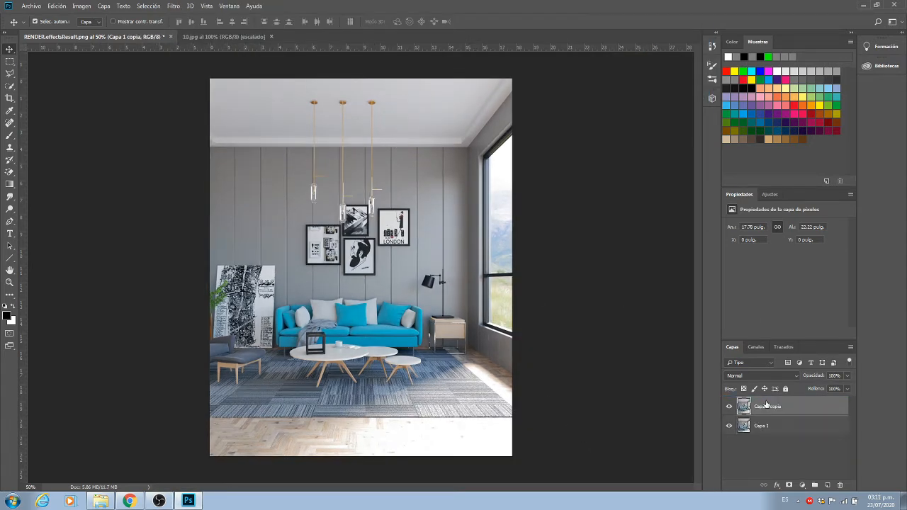
pyautogui.click(170, 6)
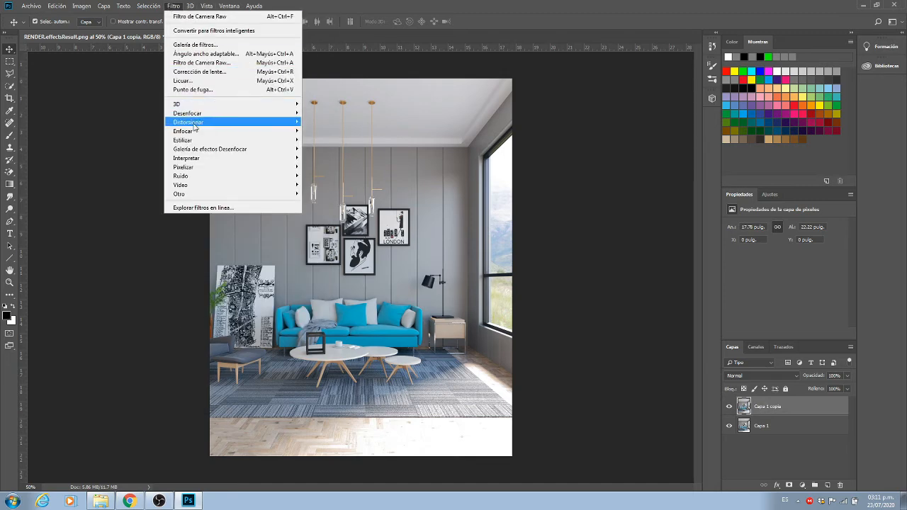
pyautogui.moveTo(187, 113)
pyautogui.click(117, 153)
pyautogui.press('Return')
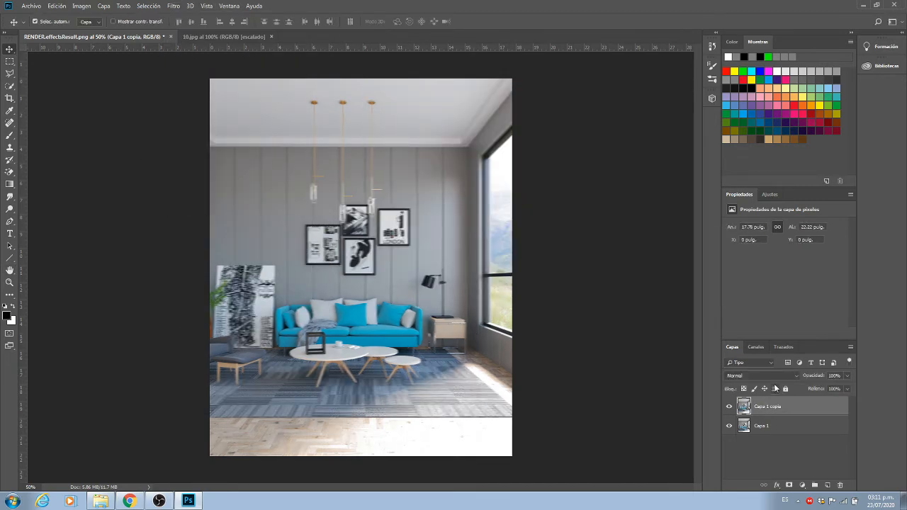
# - Set the blurred copy's blend mode to Luz suave and its opacity to 50%
pyautogui.click(762, 376)
pyautogui.click(763, 269)
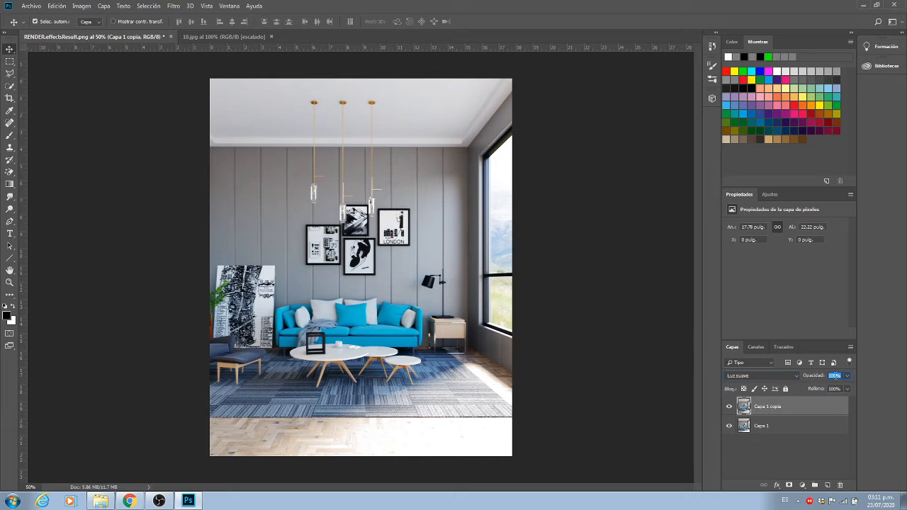
pyautogui.write('50')
pyautogui.press('Return')
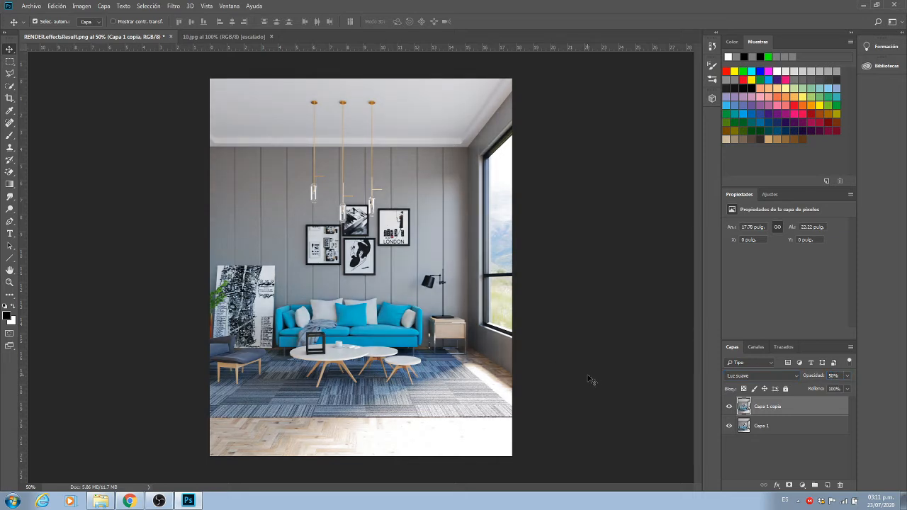
# - Stamp all visible layers into a new top layer and desaturate it
pyautogui.hotkey('ctrl', 'shift', 'alt', 'e')
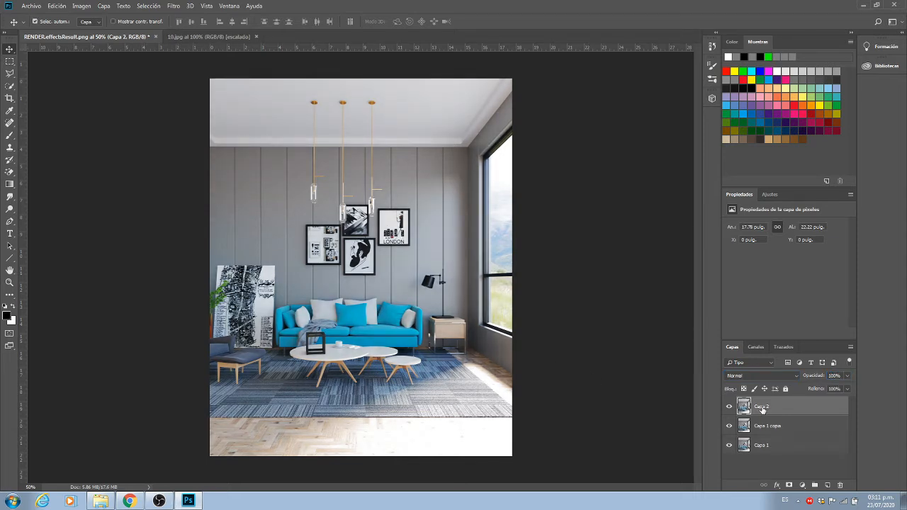
pyautogui.hotkey('ctrl', 'shift', 'u')
# - Try the High Pass filter on the desaturated layer and undo it
pyautogui.click(174, 6)
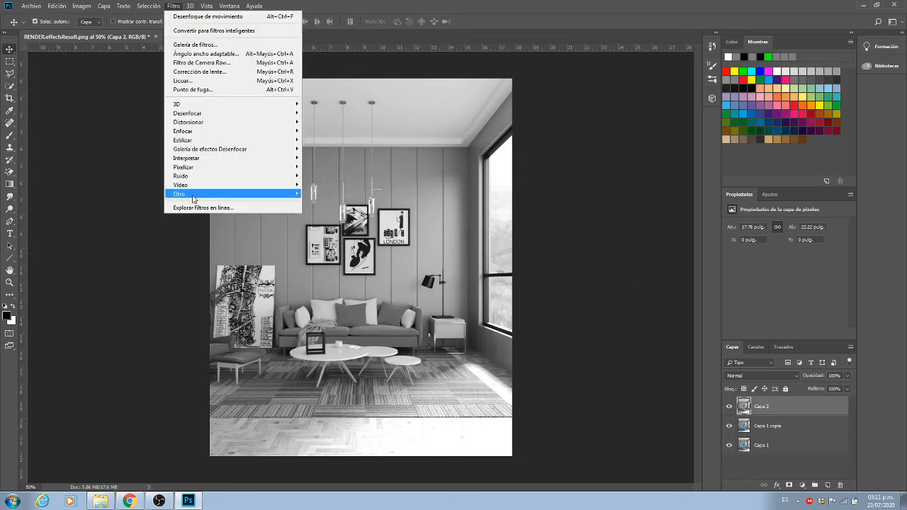
pyautogui.moveTo(181, 193)
pyautogui.click(131, 239)
pyautogui.click(499, 122)
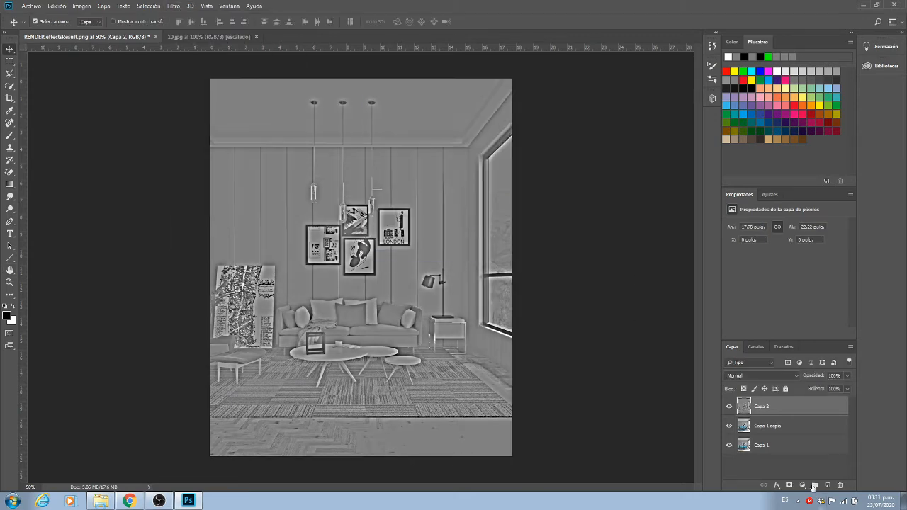
pyautogui.hotkey('ctrl', 'z')
# - Apply the High Pass (Paso alto) filter with a radius of 10 pixels to the desaturated layer
pyautogui.click(173, 6)
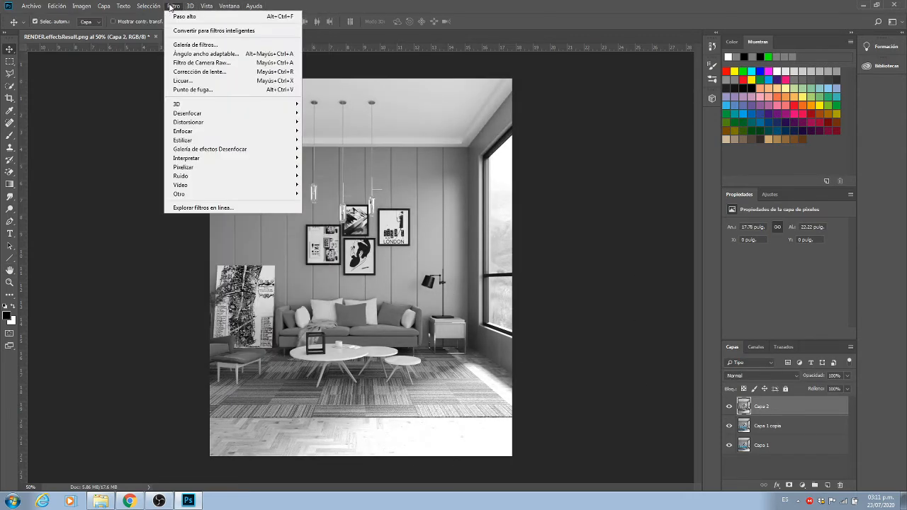
pyautogui.moveTo(201, 193)
pyautogui.click(132, 240)
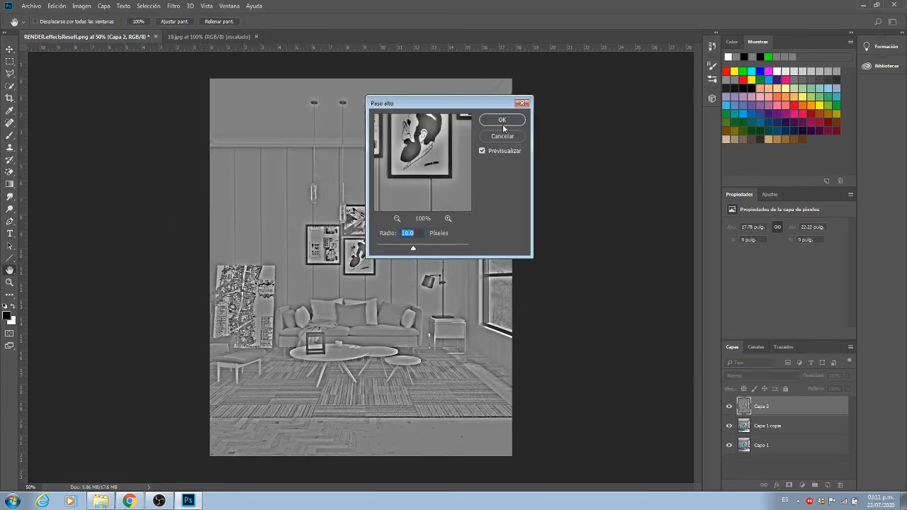
pyautogui.click(503, 124)
# - Set the high-pass layer's blend mode to Superponer and its opacity to 40%, comparing the image with the layer hidden
pyautogui.click(781, 375)
pyautogui.click(749, 258)
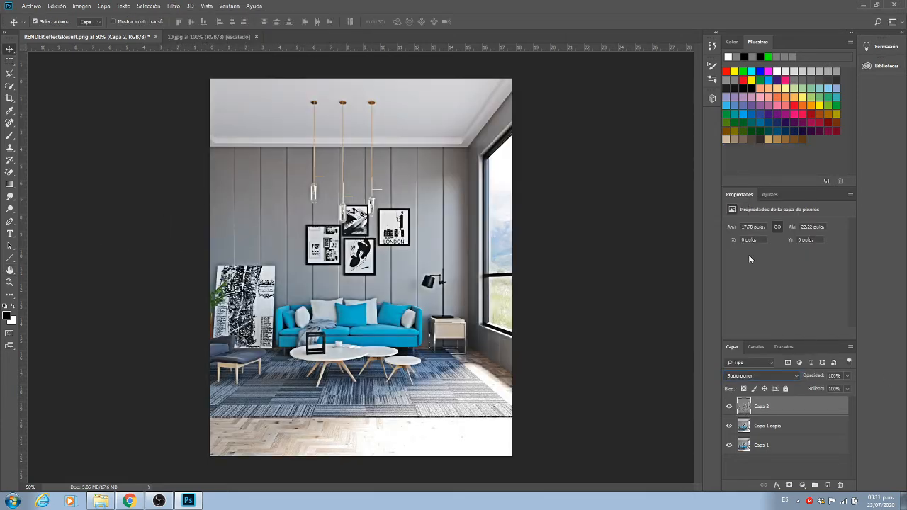
pyautogui.write('50')
pyautogui.press('Return')
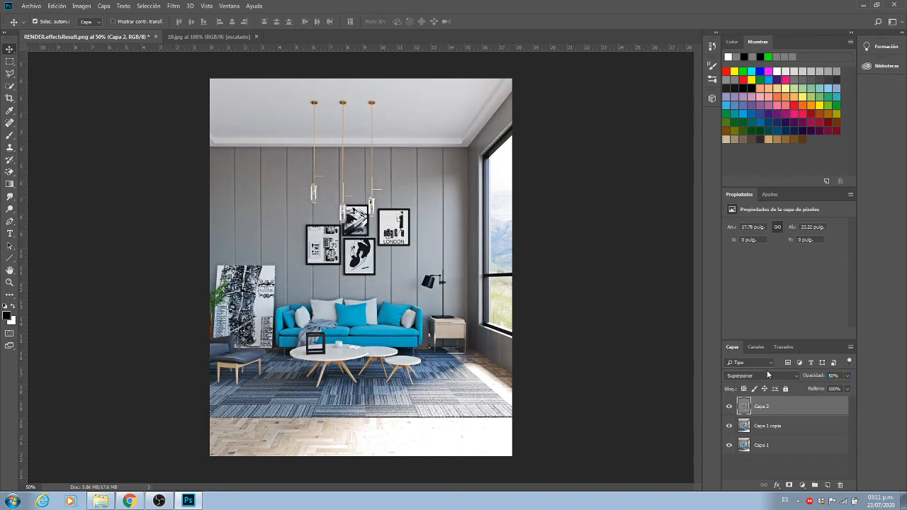
pyautogui.click(730, 407)
pyautogui.click(730, 407)
pyautogui.write('40')
pyautogui.press('Return')
# - Copy the entire lens flare image from 10.jpg into the RENDER.effectsResult.png document as a new top layer
pyautogui.click(162, 37)
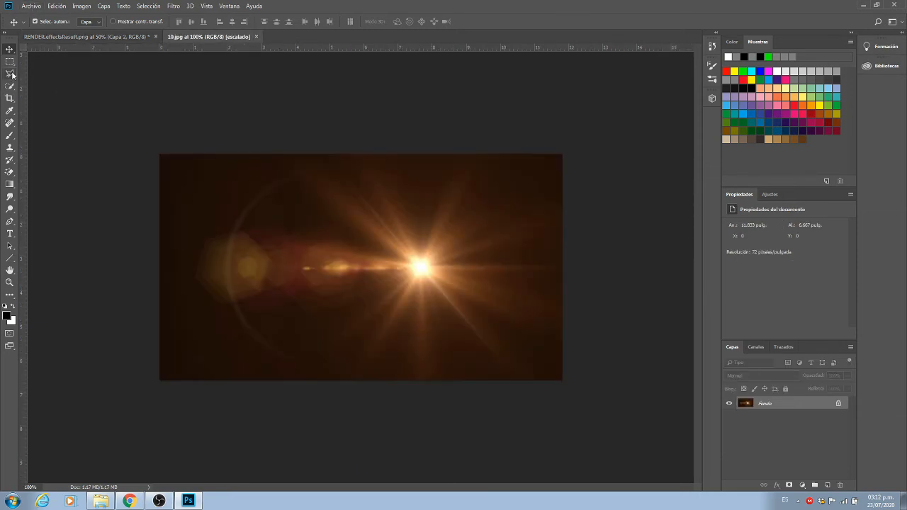
pyautogui.press('m')
pyautogui.hotkey('ctrl', 'a')
pyautogui.press('v')
pyautogui.moveTo(348, 285); pyautogui.dragTo(381, 291)
# - Transform the flare layer, rotating it about -28.7° and scaling it to about 465% so it covers the render with its light source beyond the window side
pyautogui.hotkey('ctrl', 't')
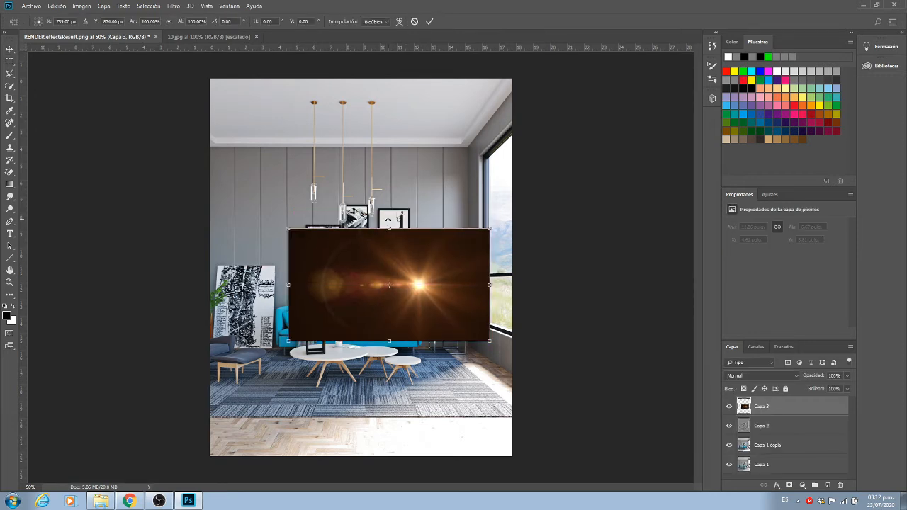
pyautogui.moveTo(388, 220); pyautogui.dragTo(358, 228)
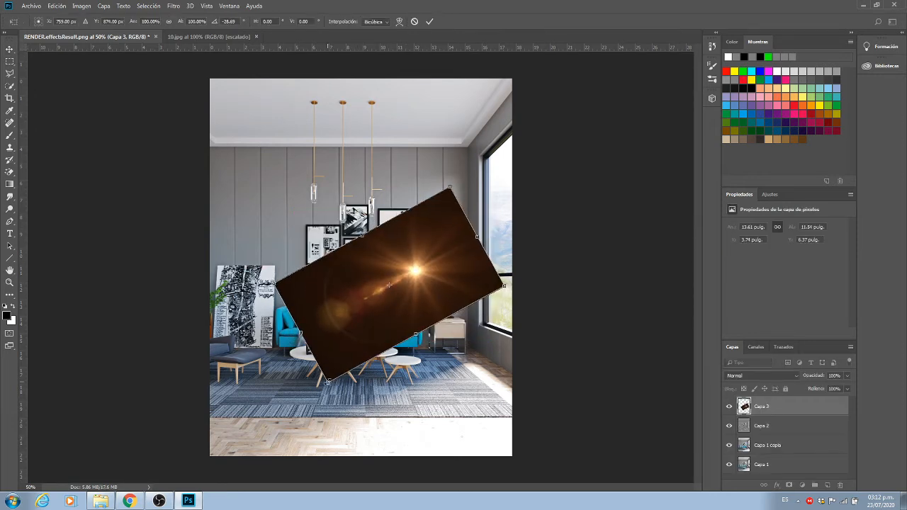
pyautogui.keyDown('shift'); pyautogui.moveTo(327, 382); pyautogui.dragTo(228, 496); pyautogui.keyUp('shift')
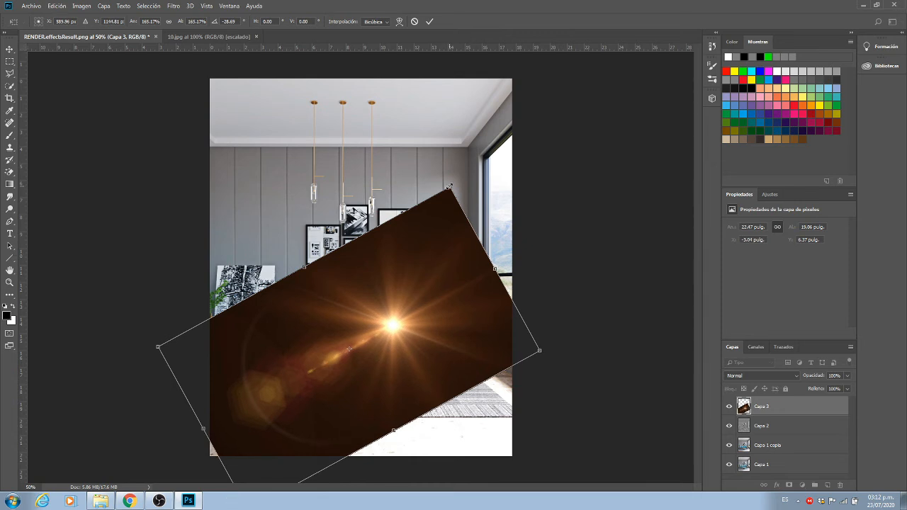
pyautogui.keyDown('shift'); pyautogui.moveTo(449, 186); pyautogui.dragTo(630, 1); pyautogui.keyUp('shift')
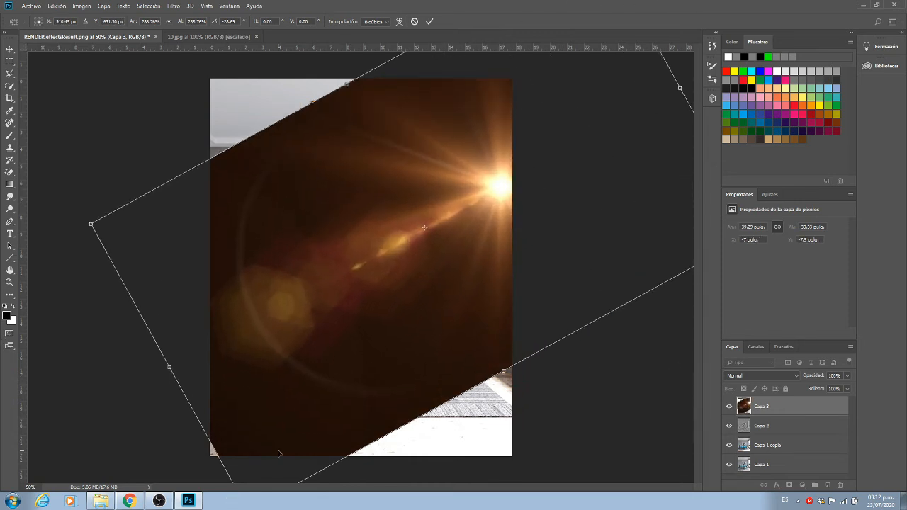
pyautogui.moveTo(335, 434); pyautogui.dragTo(533, 233)
pyautogui.keyDown('shift'); pyautogui.moveTo(444, 311); pyautogui.dragTo(361, 506); pyautogui.keyUp('shift')
pyautogui.moveTo(564, 130); pyautogui.dragTo(496, 262)
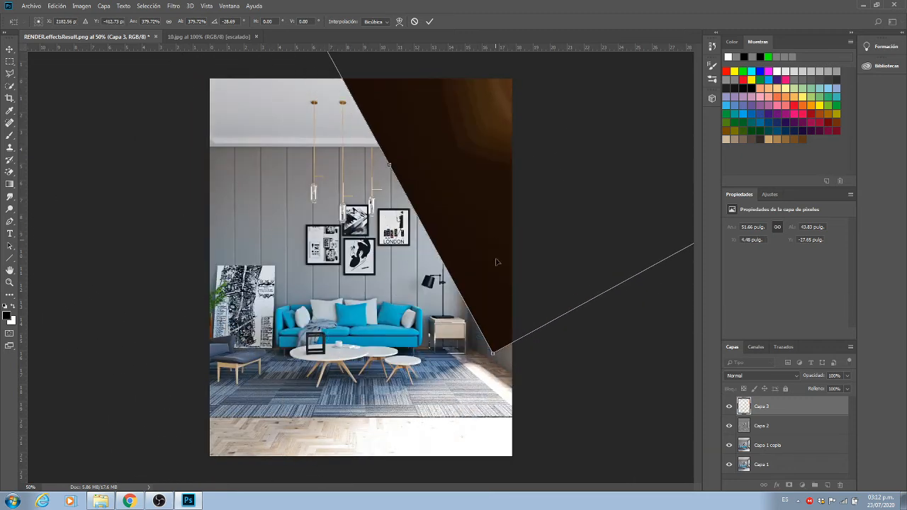
pyautogui.moveTo(494, 353); pyautogui.dragTo(400, 378)
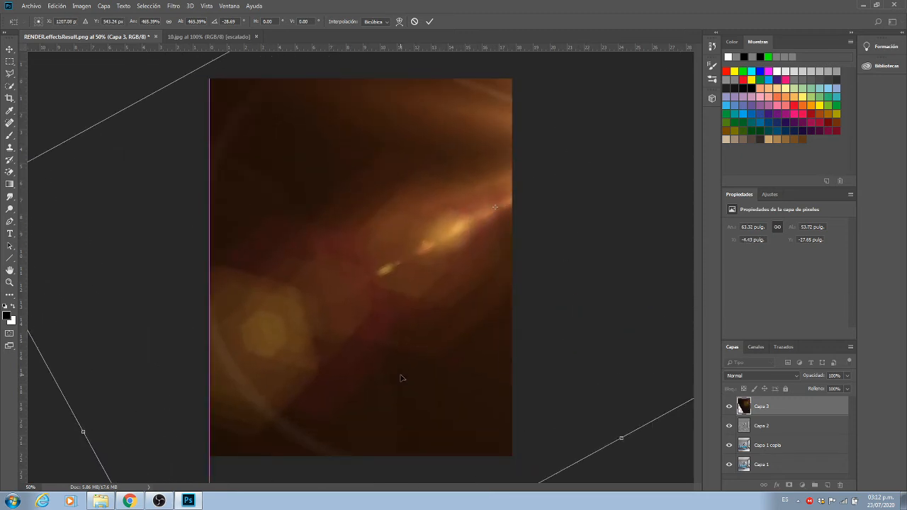
pyautogui.press('Return')
# - Set the flare layer's blend mode to Trama and its opacity to 30%, comparing the image with the layer hidden
pyautogui.click(762, 376)
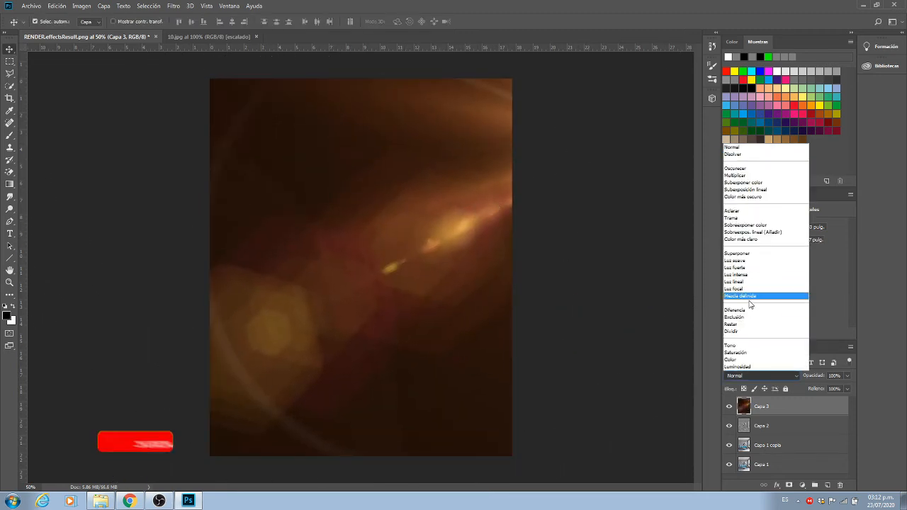
pyautogui.click(734, 218)
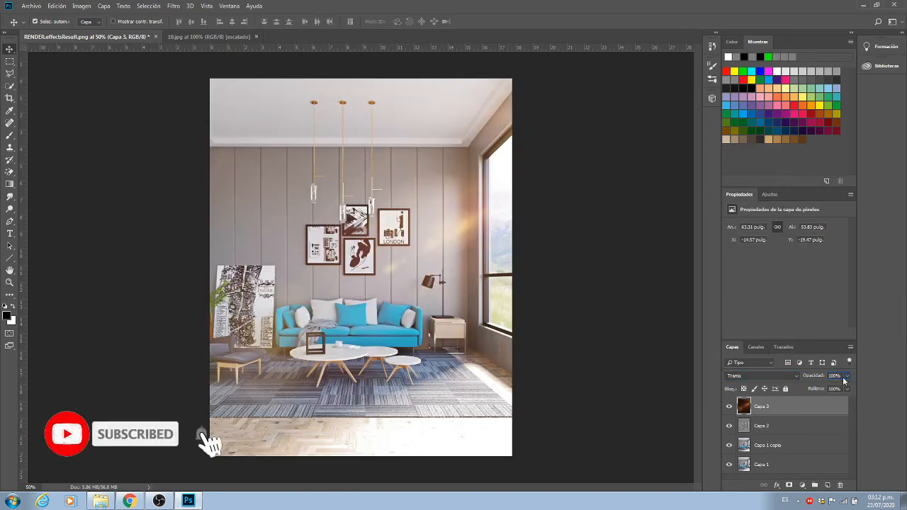
pyautogui.write('20')
pyautogui.press('BackSpace')
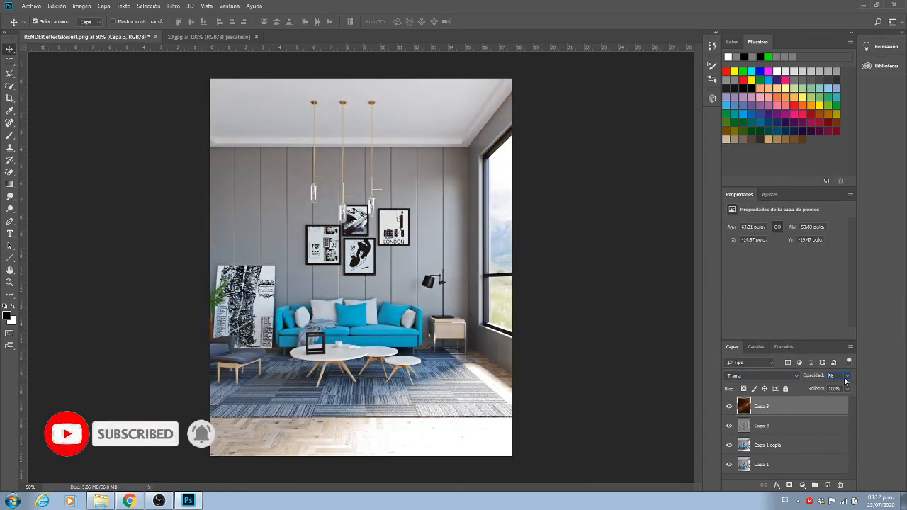
pyautogui.write('30')
pyautogui.click(730, 409)
pyautogui.click(730, 408)
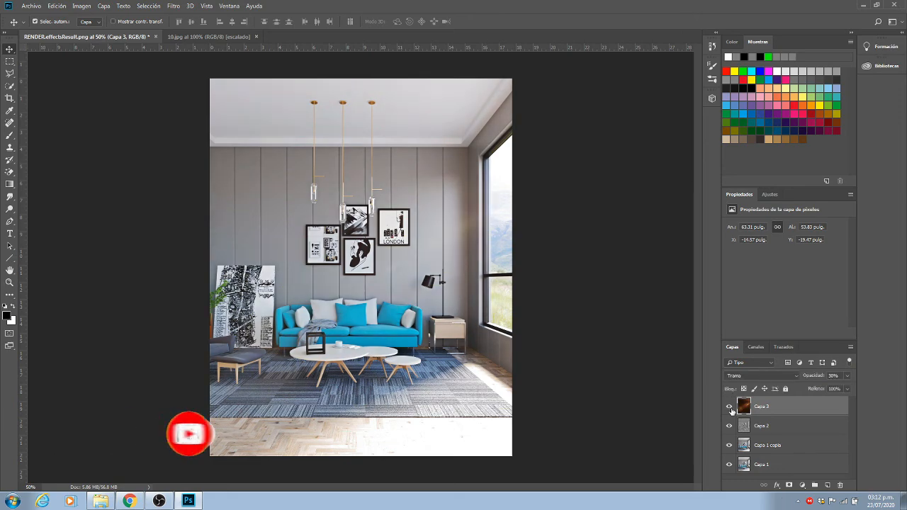
# - Open the file commands for the post-processed render
pyautogui.click(31, 5)
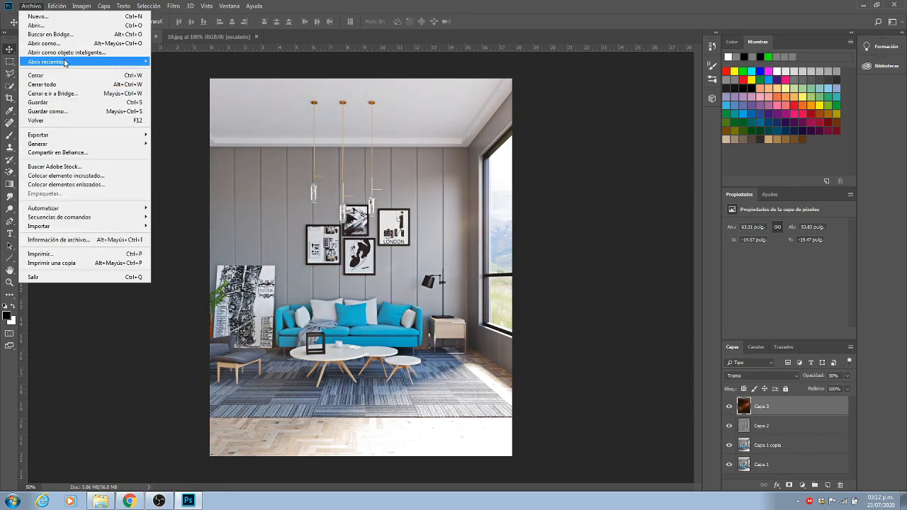